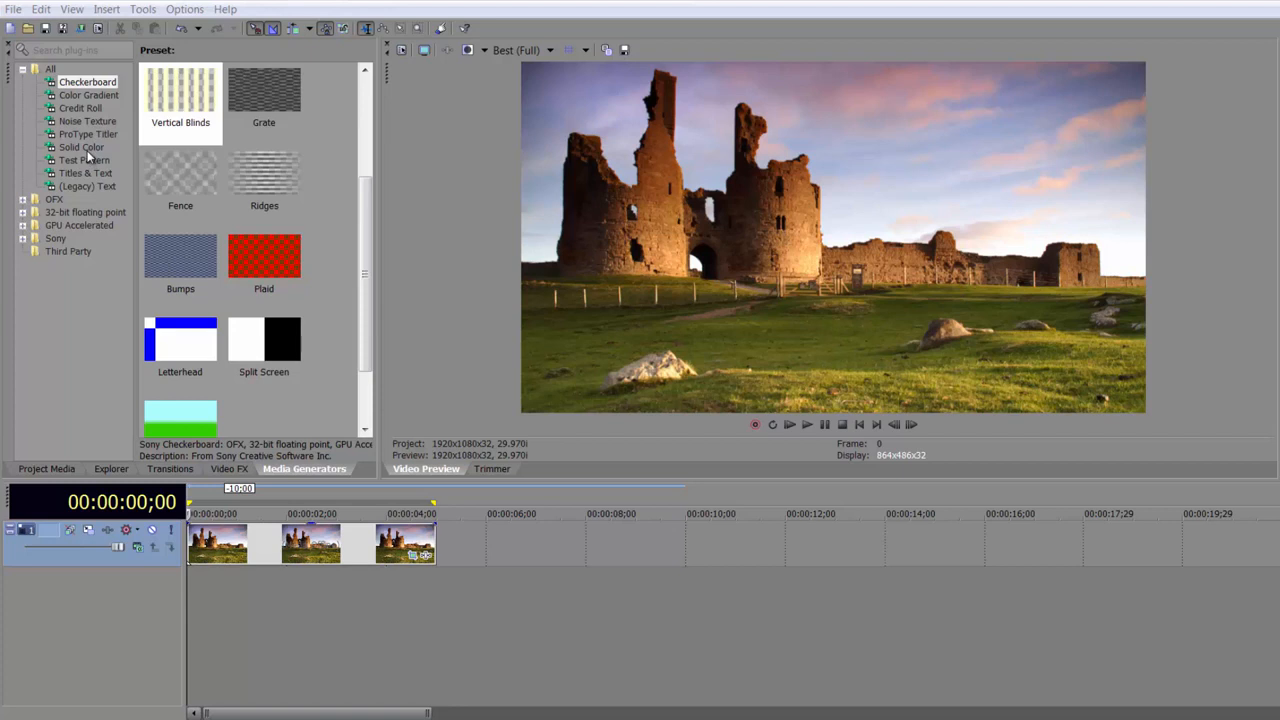
Place the default Checkerboard generator on a new track above the castle clip, aligned to the start of the timeline
{"action": "left_click_drag", "start_coordinate": [364, 215], "coordinate": [361, 85]}
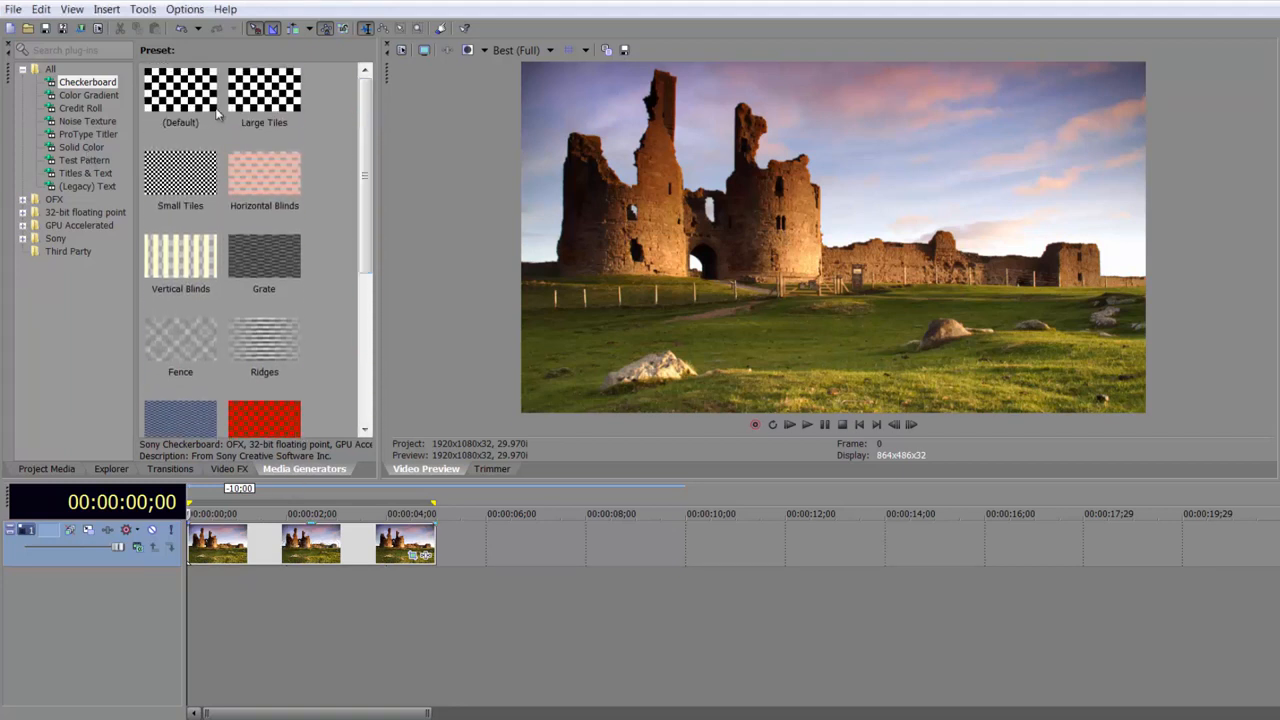
{"action": "left_click_drag", "start_coordinate": [185, 97], "coordinate": [198, 575]}
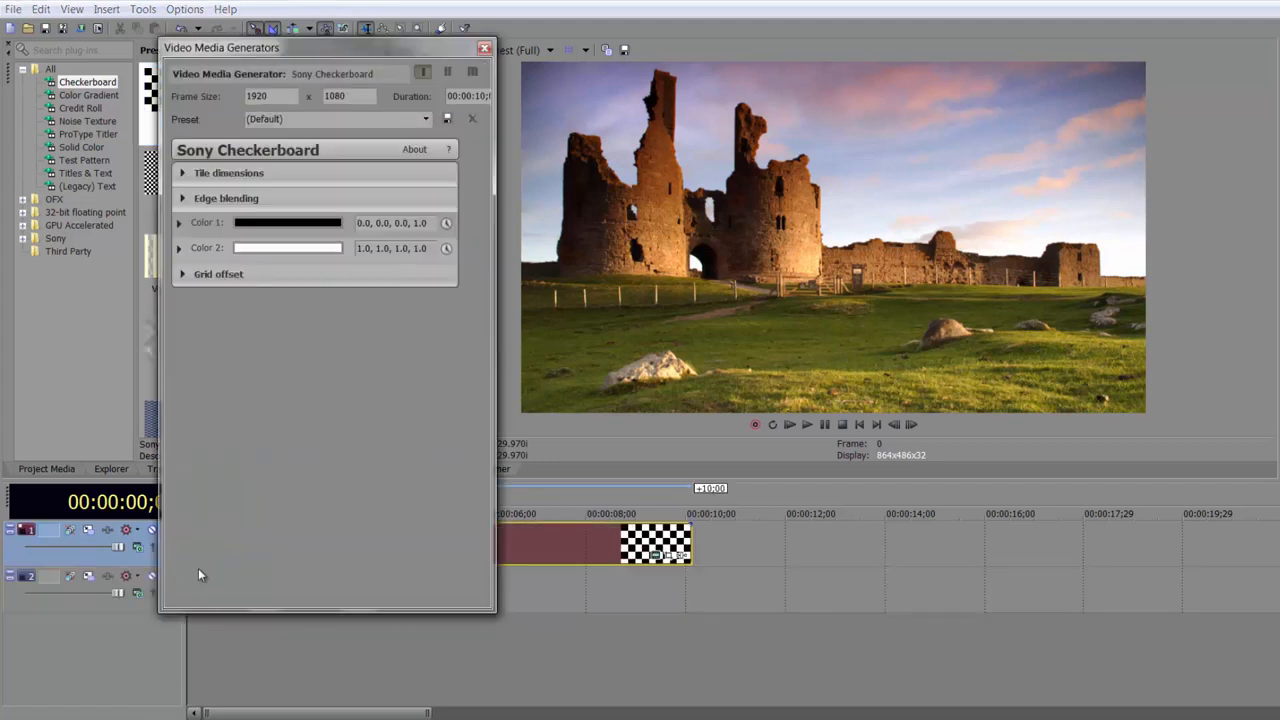
{"action": "left_click", "coordinate": [484, 48]}
{"action": "left_click_drag", "start_coordinate": [272, 555], "coordinate": [266, 554]}
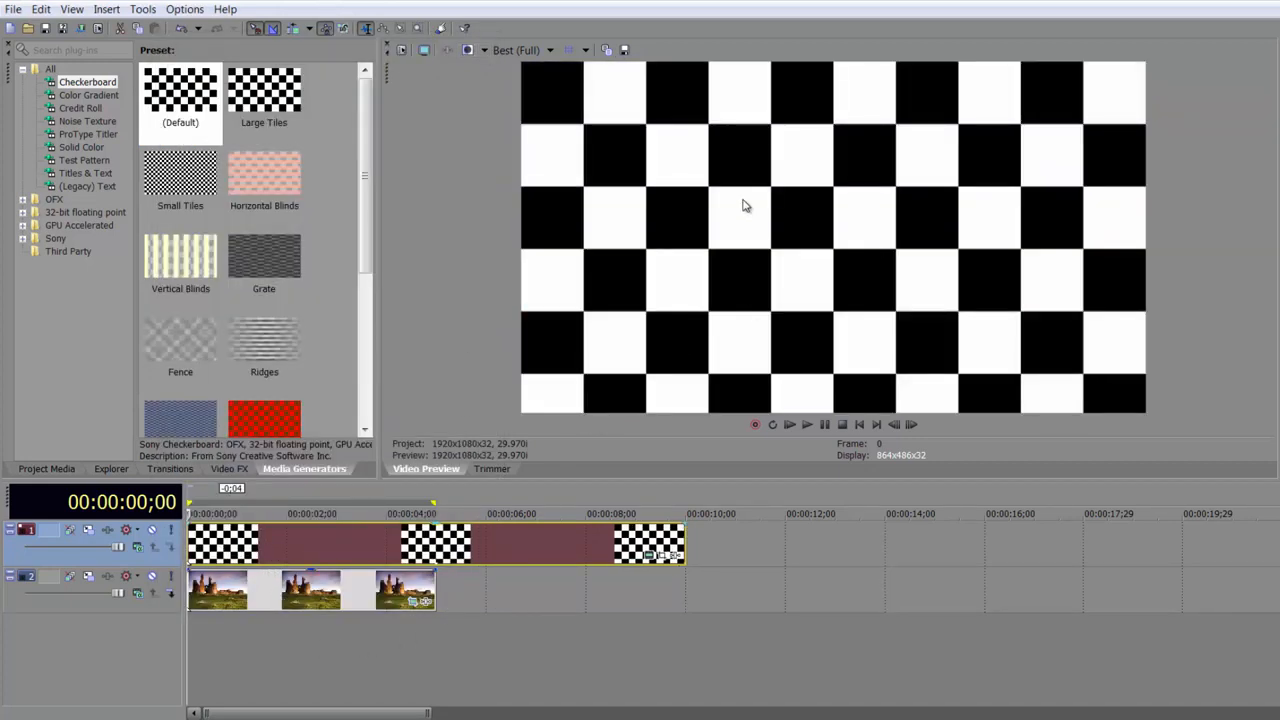
Try the Add, Multiply (Mask) and Cut compositing modes on the checkerboard track and restore Source Alpha
{"action": "left_click", "coordinate": [138, 547]}
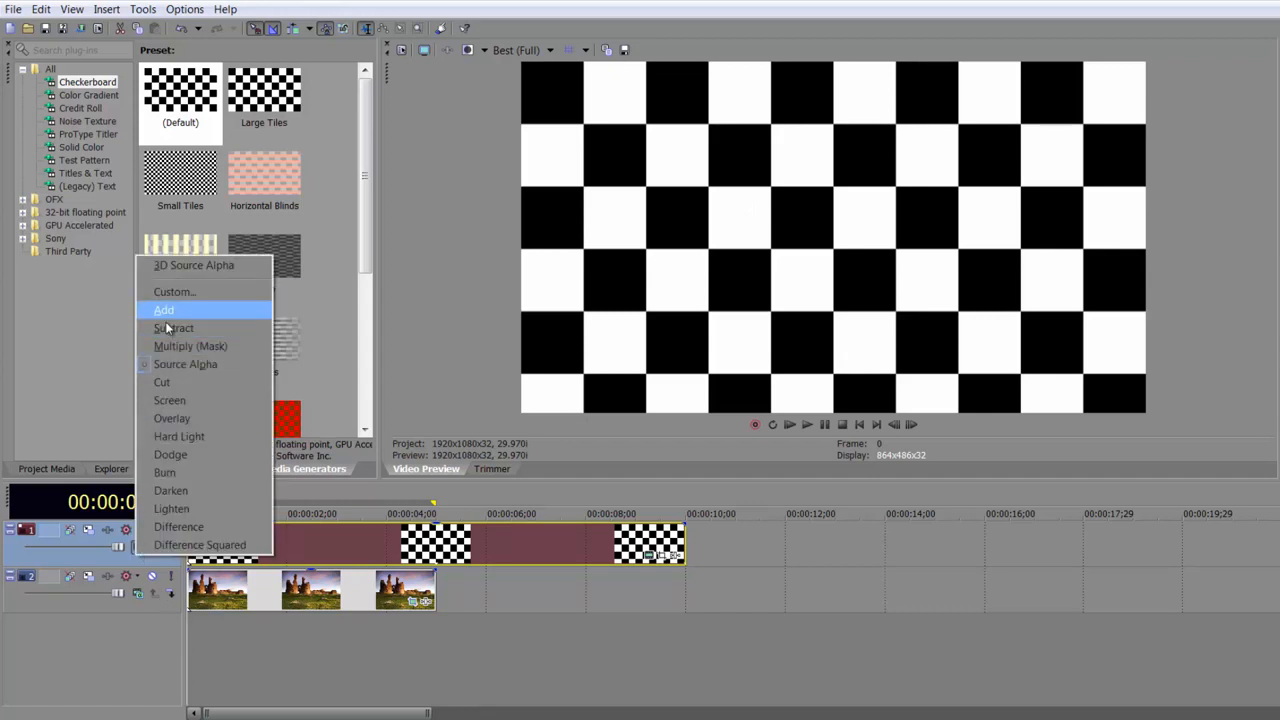
{"action": "left_click", "coordinate": [165, 323]}
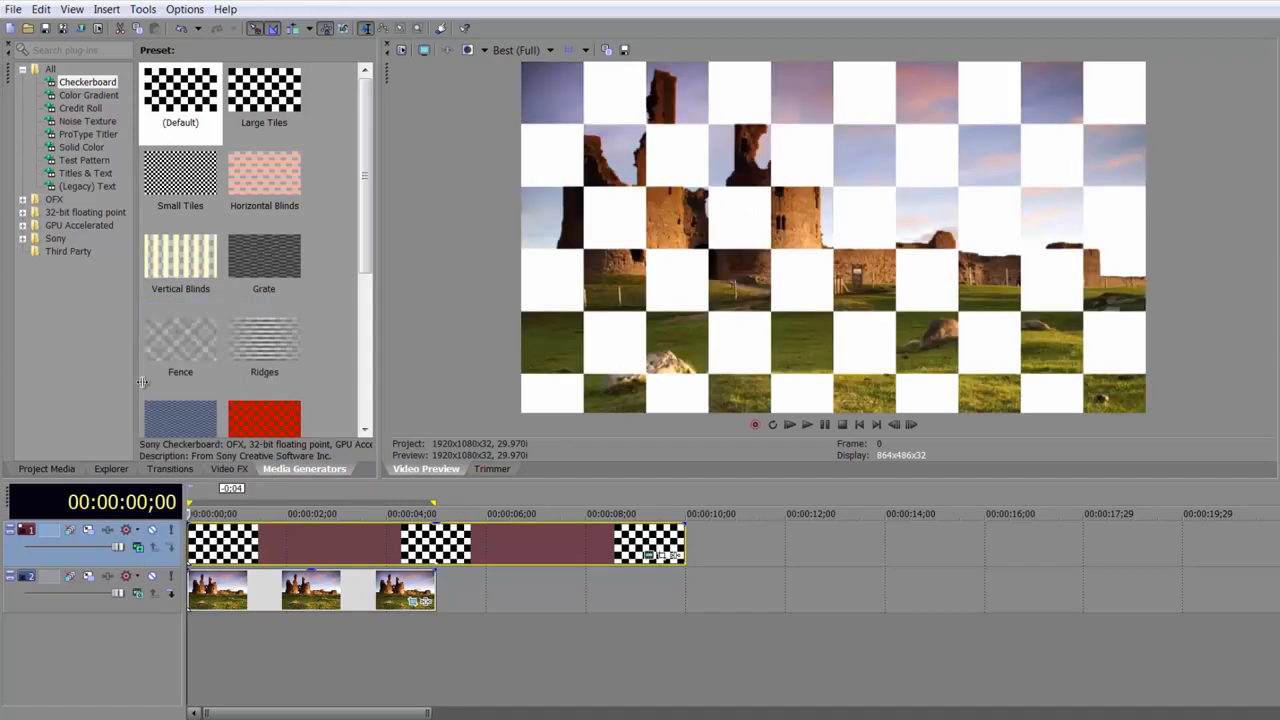
{"action": "left_click", "coordinate": [138, 548]}
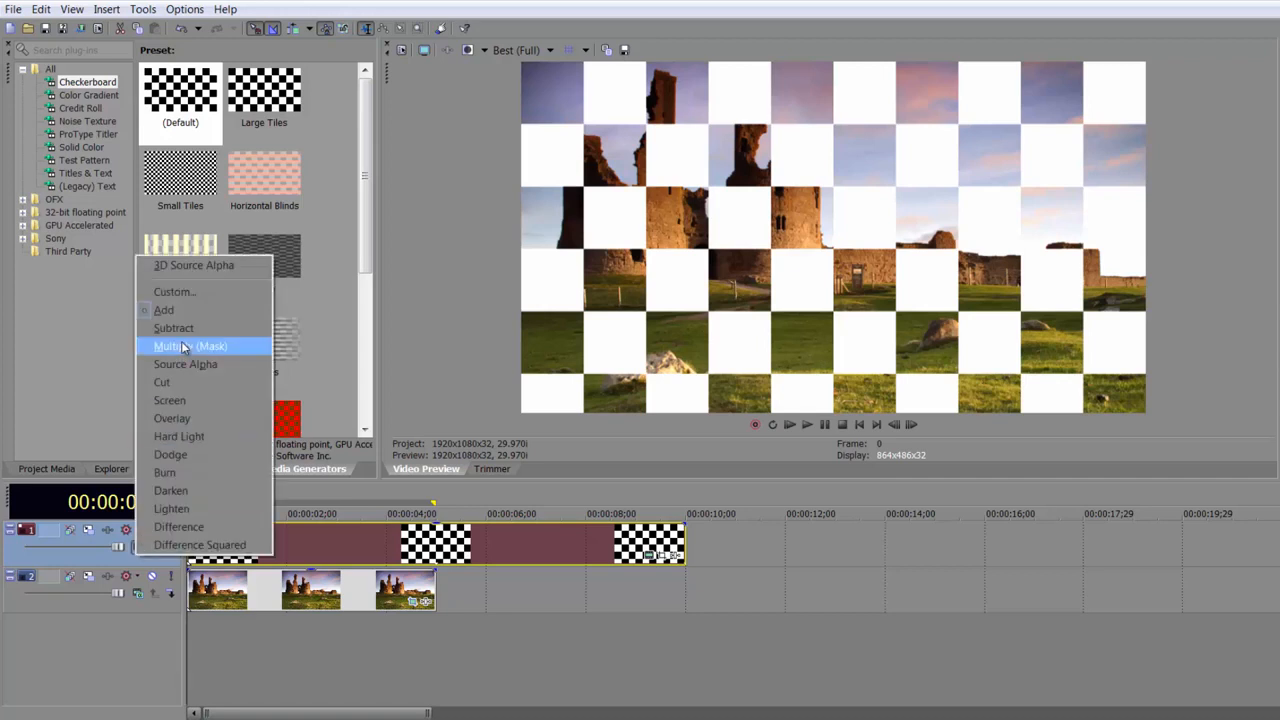
{"action": "left_click", "coordinate": [188, 346]}
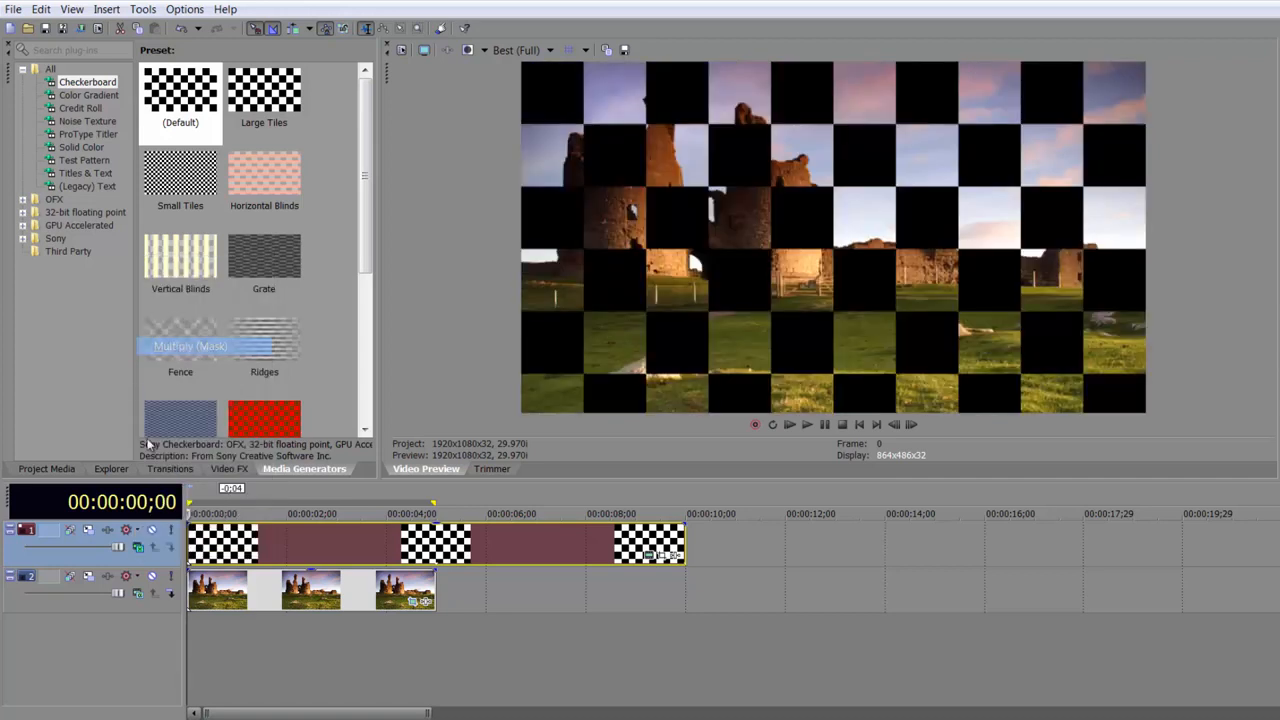
{"action": "left_click", "coordinate": [138, 550]}
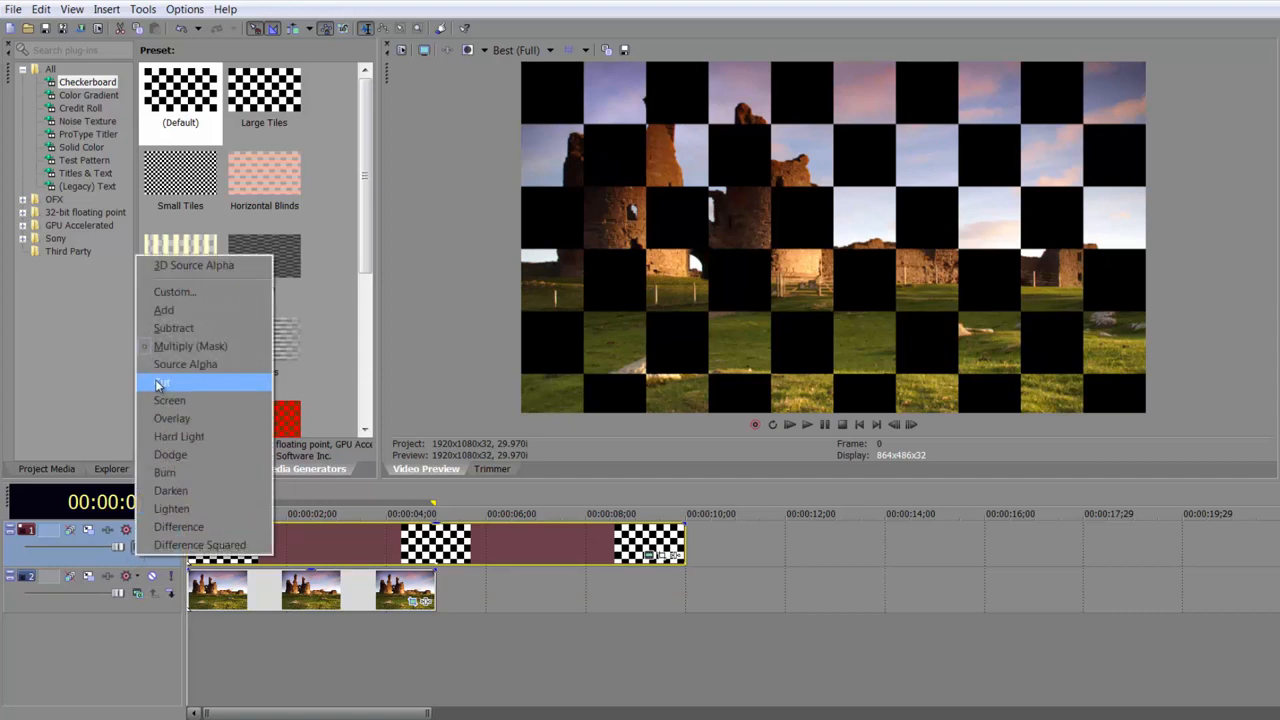
{"action": "left_click", "coordinate": [155, 384]}
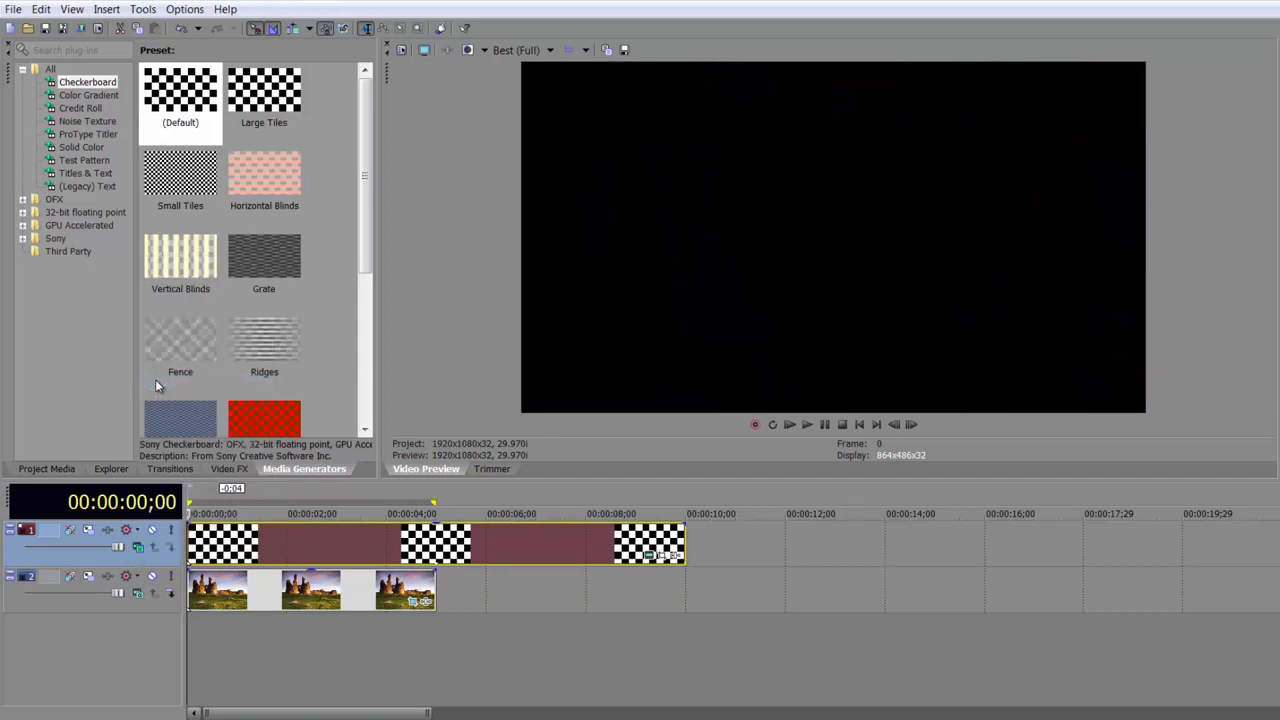
{"action": "left_click", "coordinate": [138, 551]}
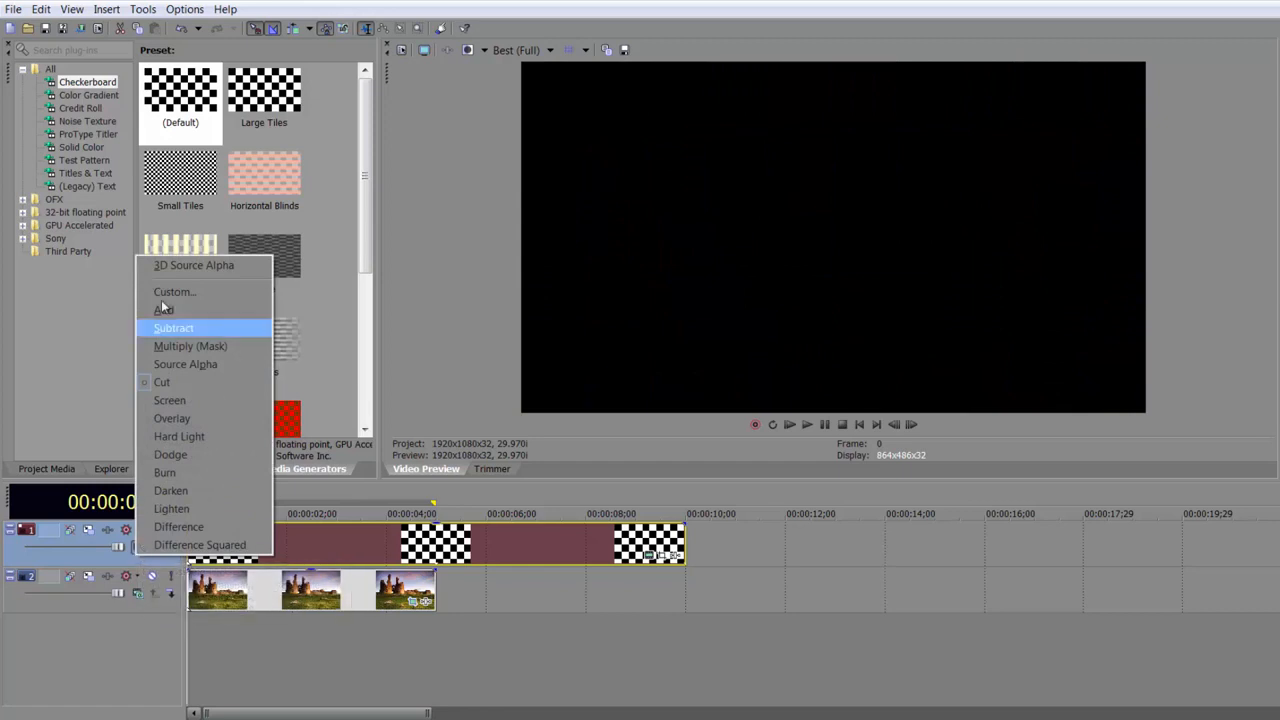
{"action": "left_click", "coordinate": [181, 366]}
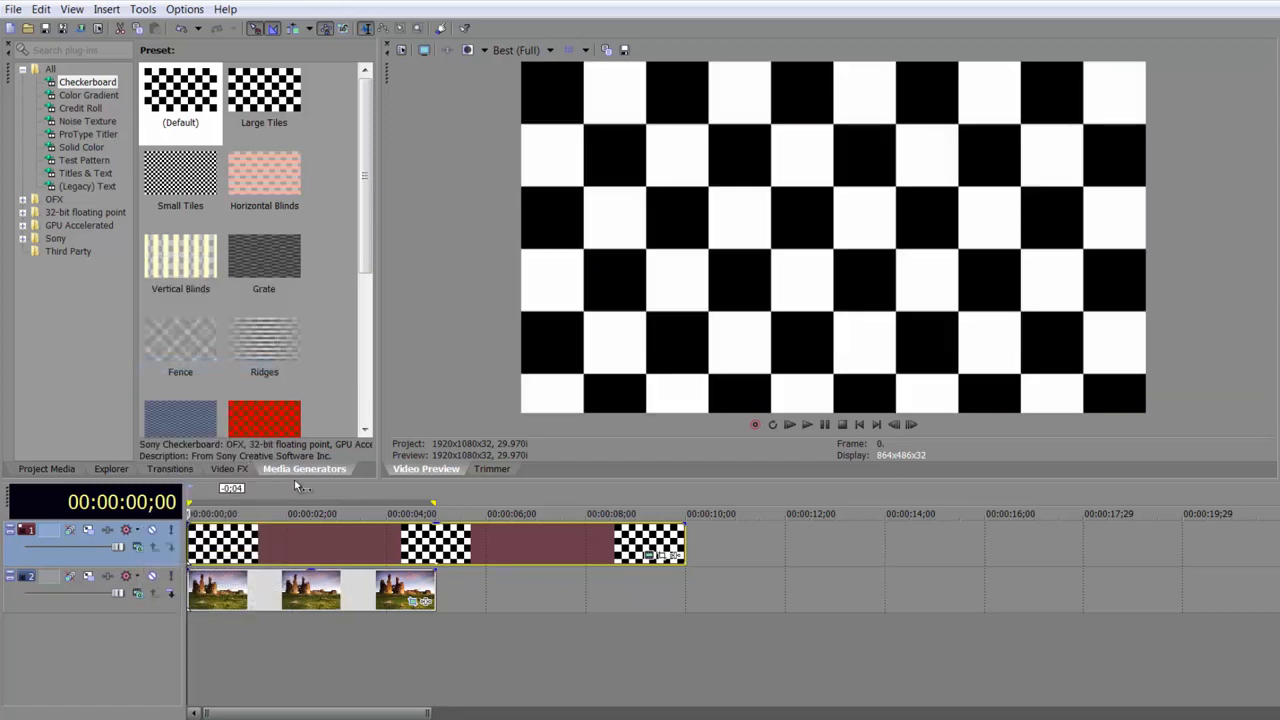
Replace the checkerboard clip on the upper track with the Horizontal Blinds preset of the Checkerboard generator
{"action": "left_click", "coordinate": [496, 533]}
{"action": "key", "text": "Delete"}
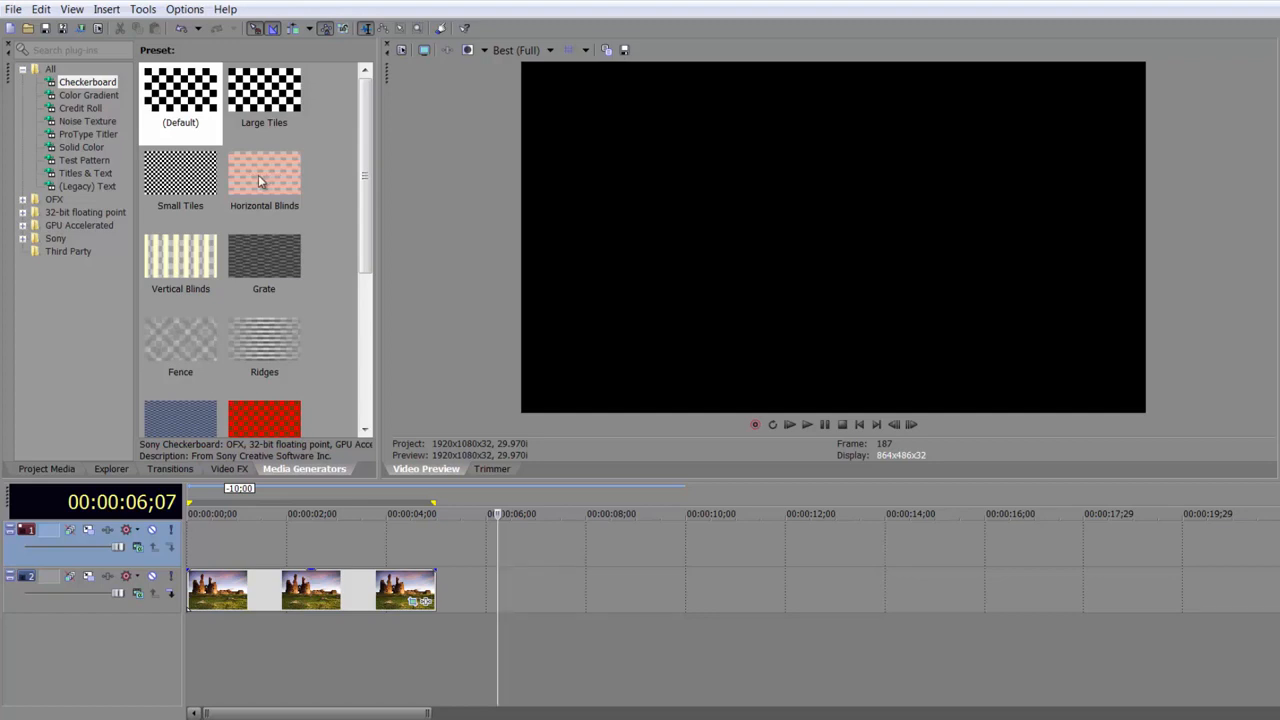
{"action": "left_click_drag", "start_coordinate": [263, 167], "coordinate": [560, 545]}
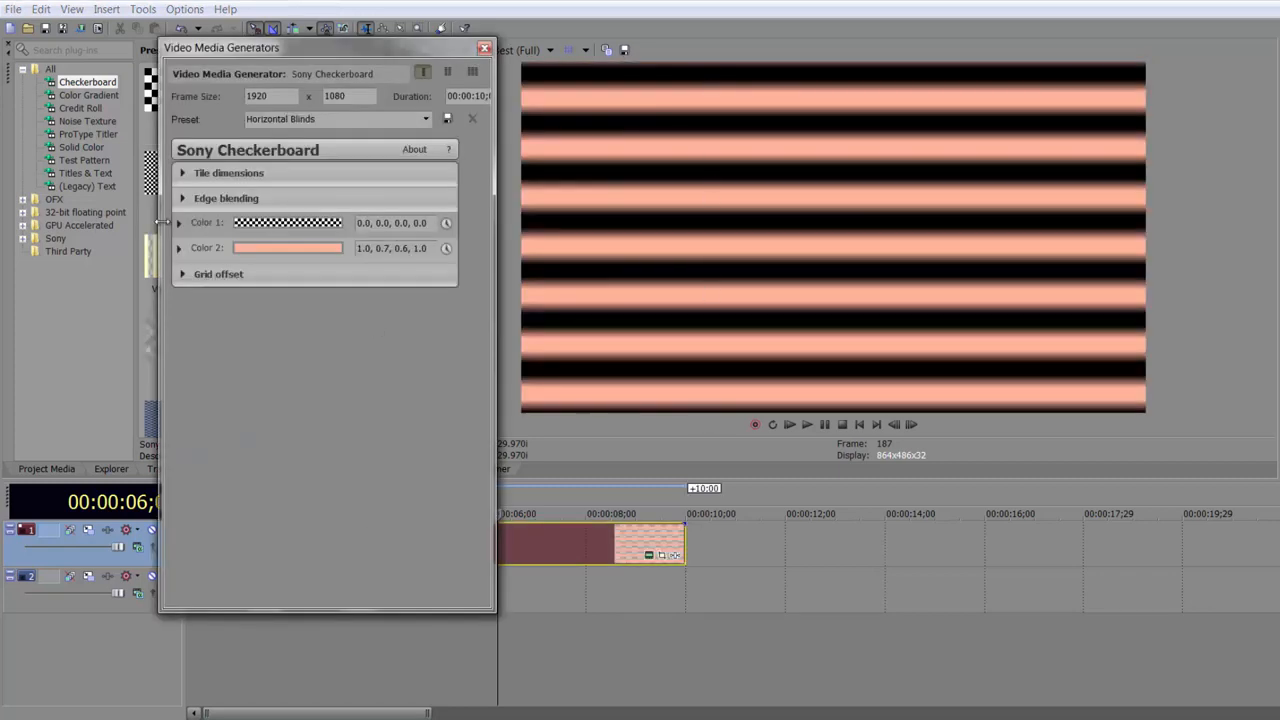
{"action": "left_click", "coordinate": [295, 229]}
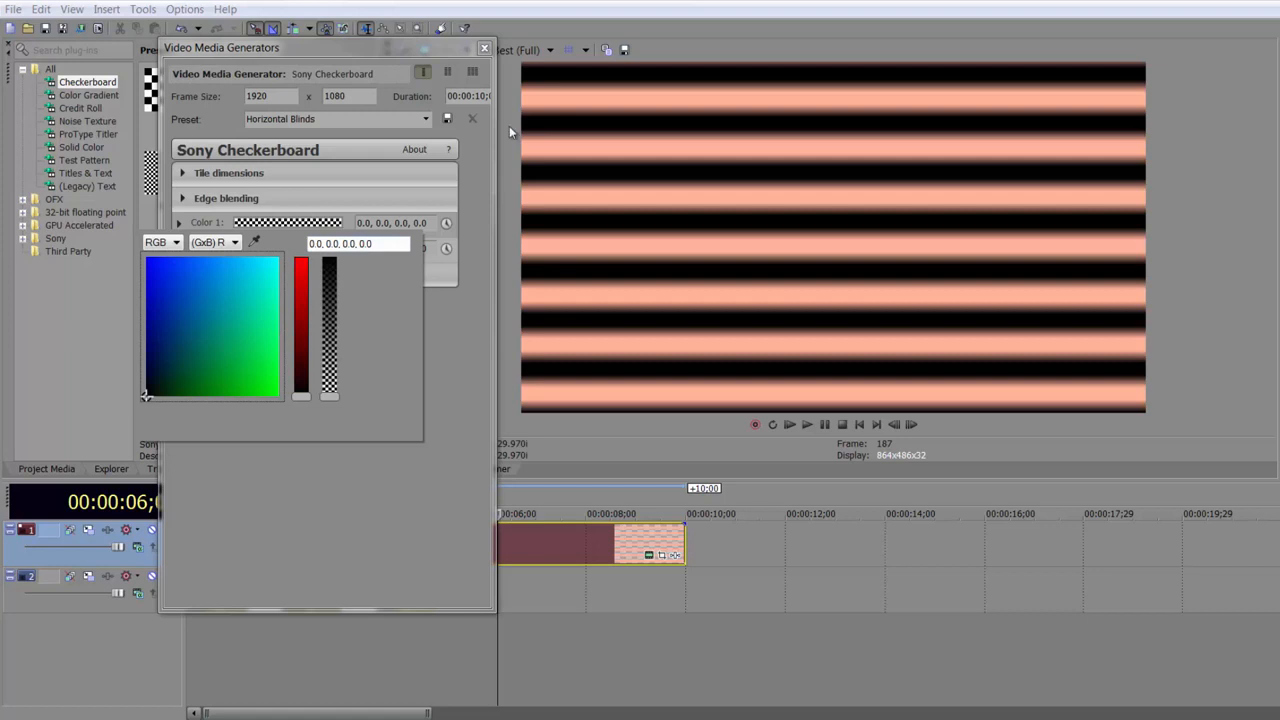
{"action": "left_click", "coordinate": [484, 50]}
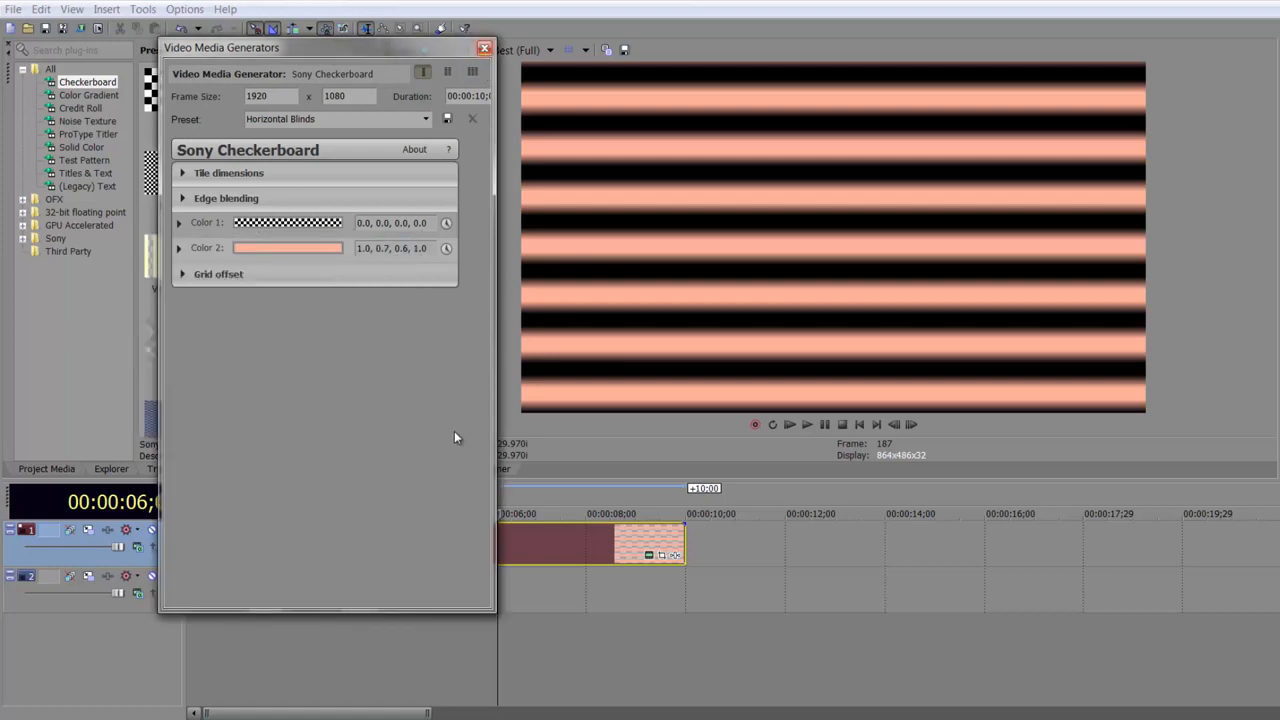
{"action": "left_click", "coordinate": [484, 50]}
Recolour the horizontal blinds over the castle by setting the generator's Color 2 to blue (0.03, 0.21, 0.94, 1.0)
{"action": "left_click", "coordinate": [349, 558]}
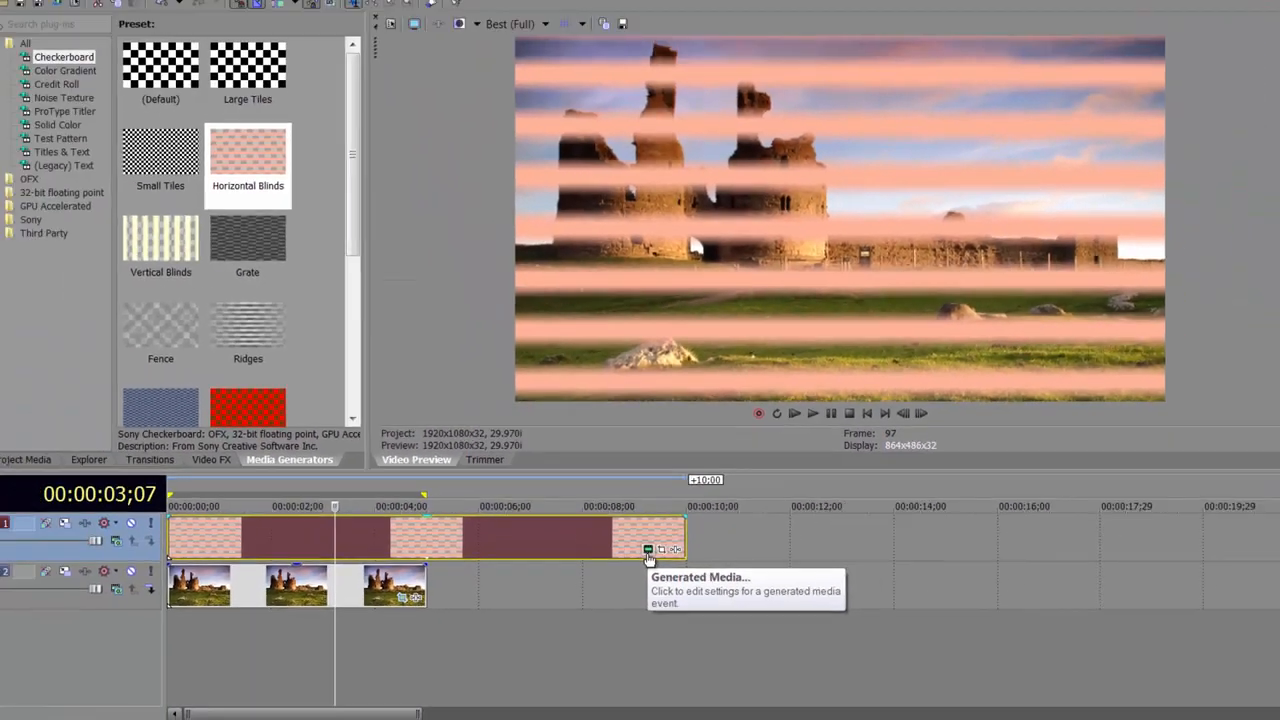
{"action": "left_click", "coordinate": [613, 403]}
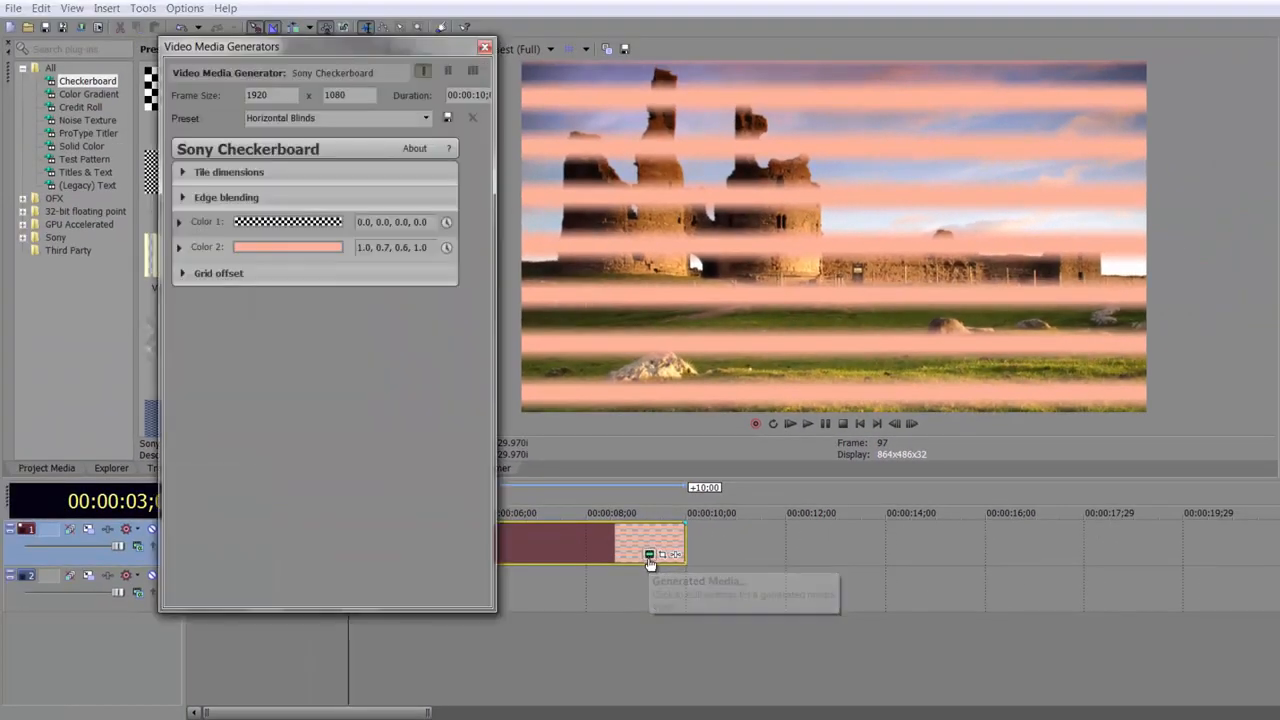
{"action": "left_click", "coordinate": [293, 248]}
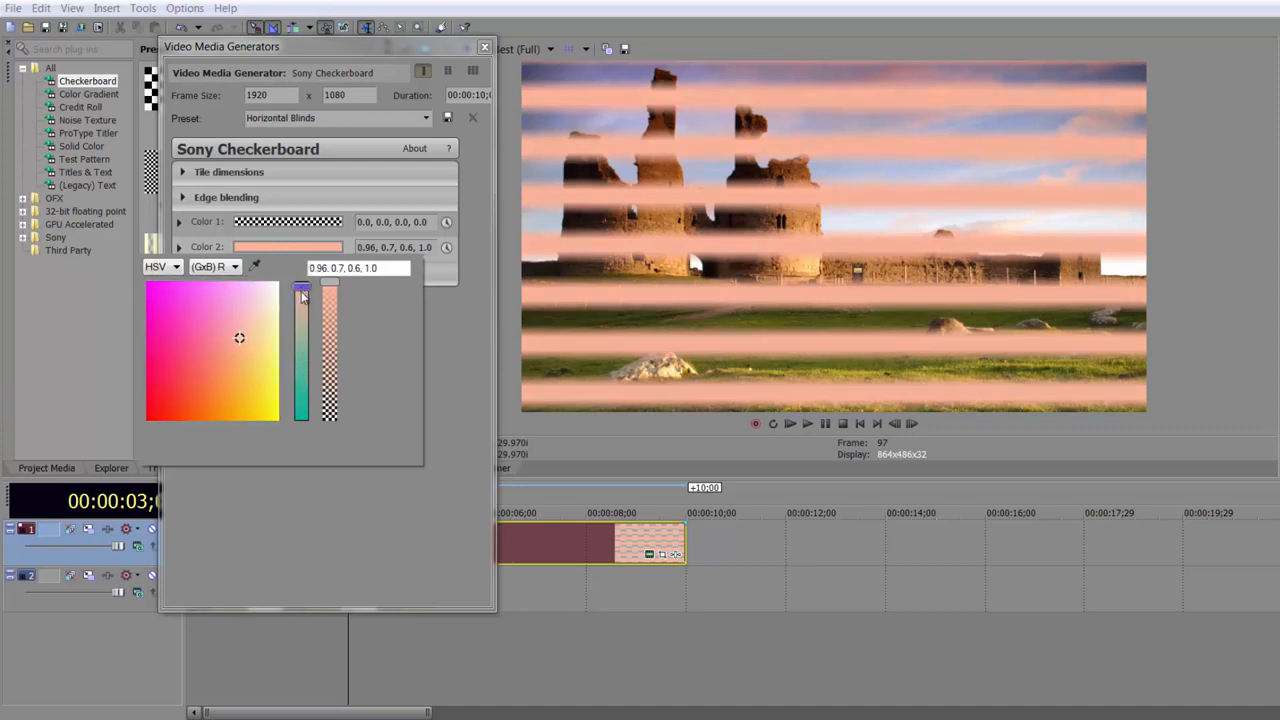
{"action": "left_click_drag", "start_coordinate": [302, 292], "coordinate": [298, 378]}
{"action": "left_click_drag", "start_coordinate": [241, 339], "coordinate": [174, 288]}
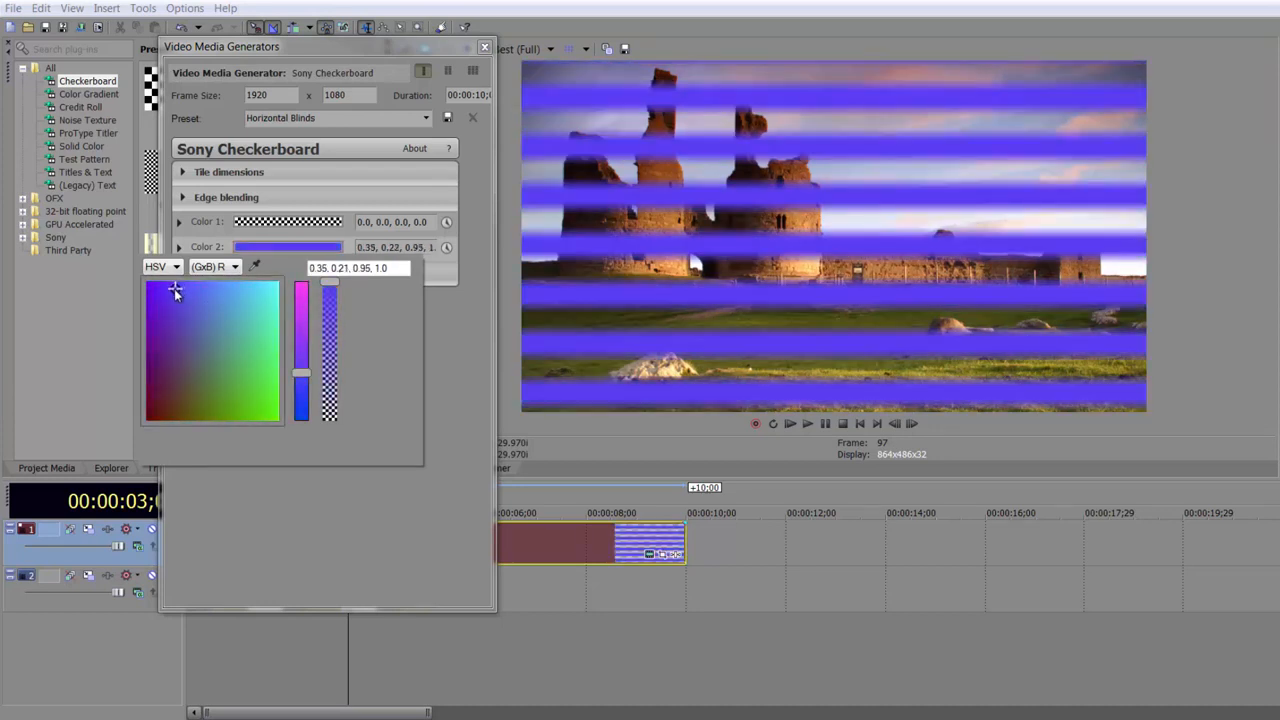
{"action": "left_click_drag", "start_coordinate": [308, 398], "coordinate": [304, 416]}
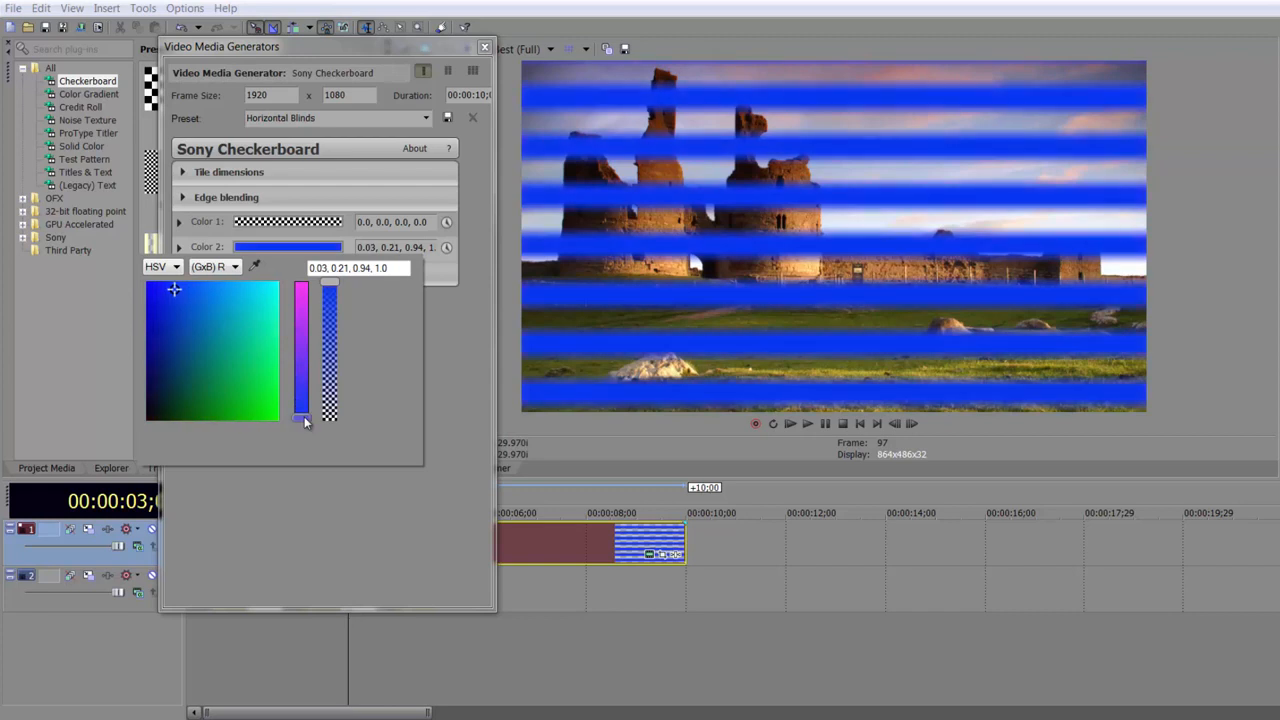
{"action": "left_click", "coordinate": [446, 320]}
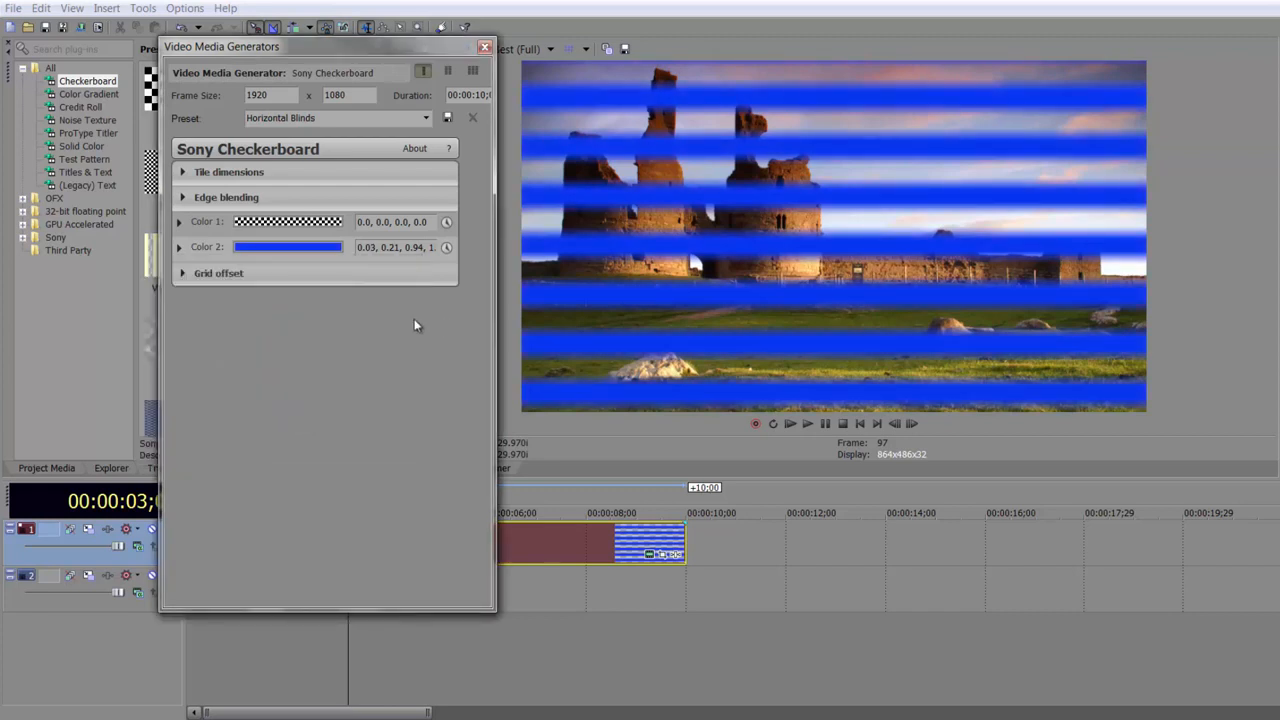
Try a Y grid offset of 0.286 on the blinds, return it to 0.000 and close the generator settings
{"action": "left_click", "coordinate": [183, 275]}
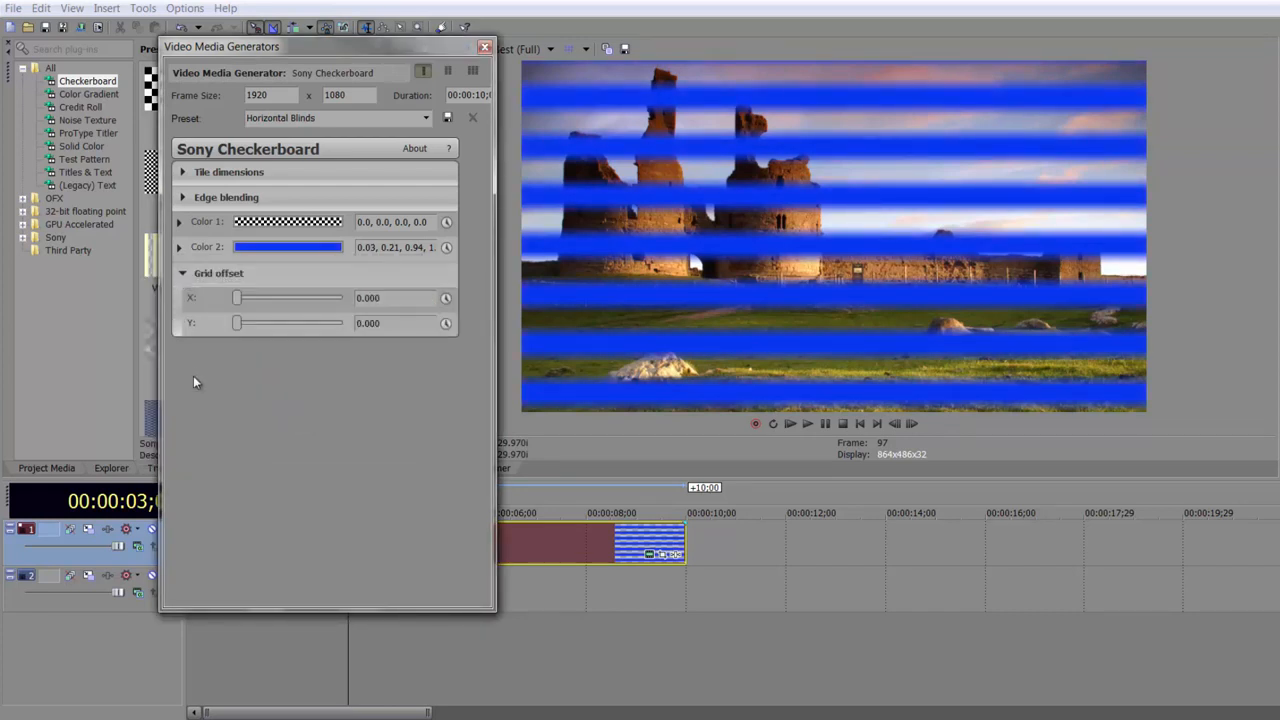
{"action": "left_click_drag", "start_coordinate": [237, 298], "coordinate": [266, 331]}
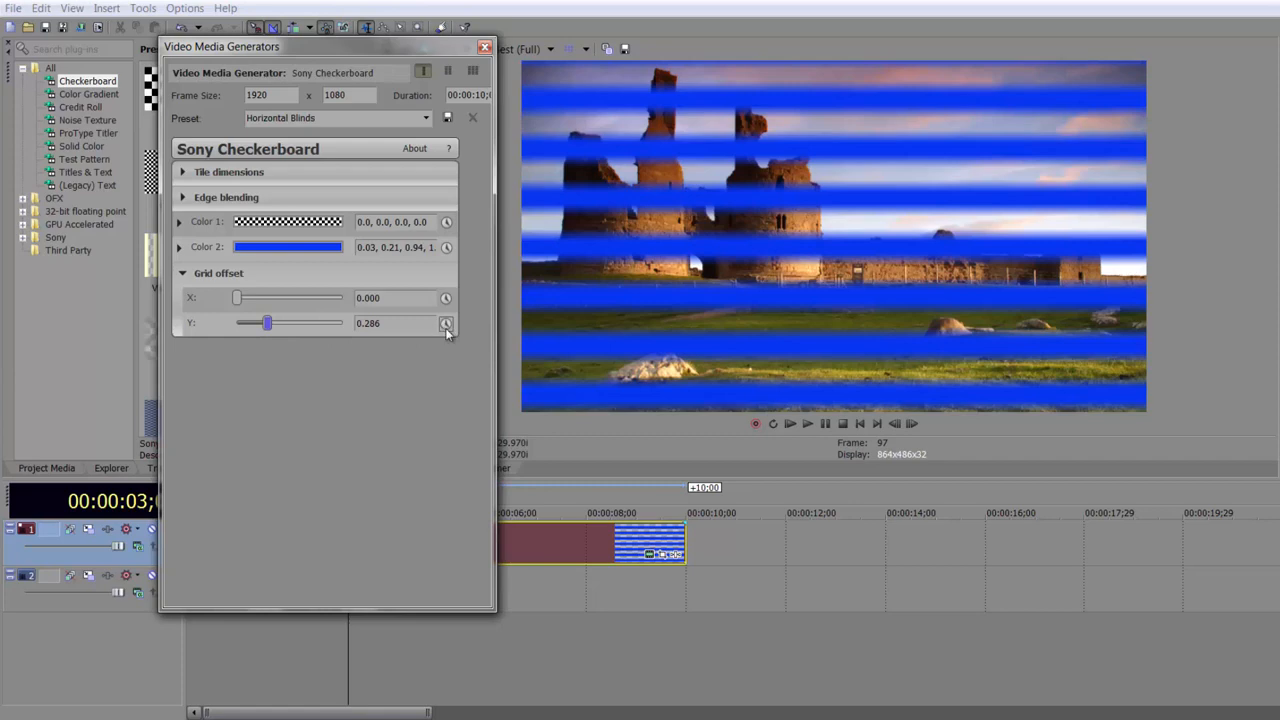
{"action": "left_click_drag", "start_coordinate": [264, 327], "coordinate": [229, 323]}
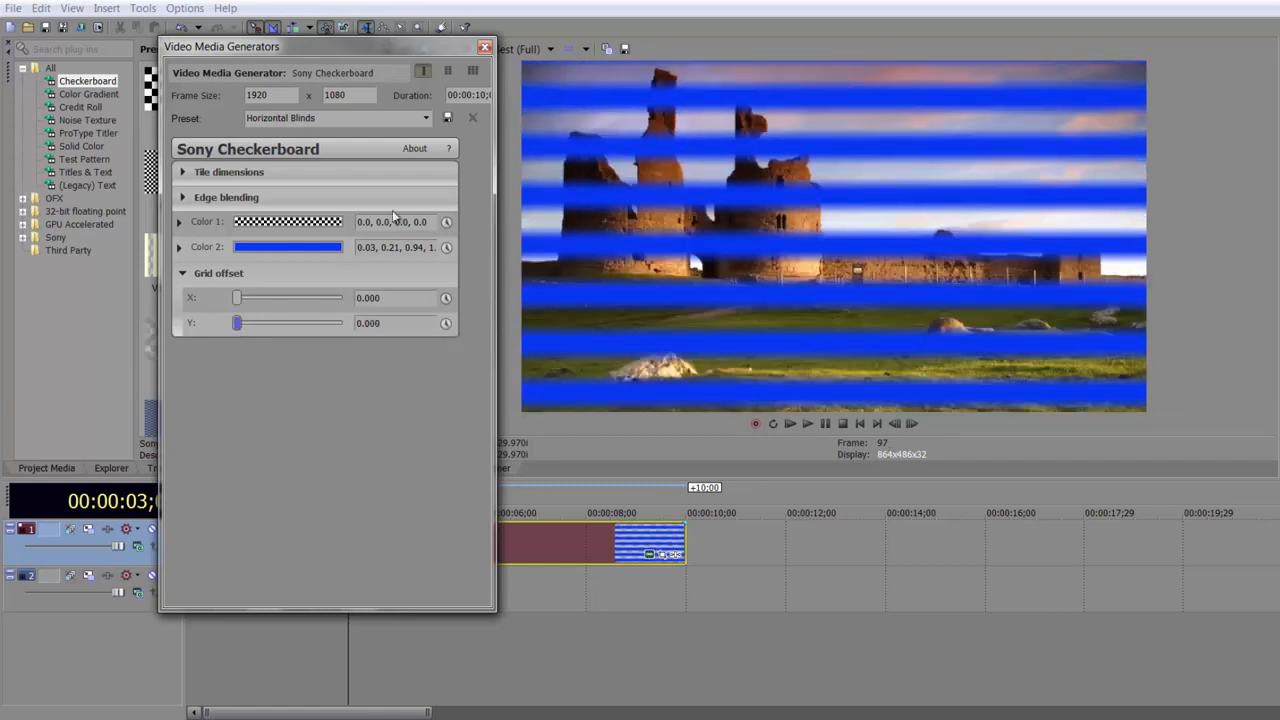
{"action": "left_click", "coordinate": [484, 46]}
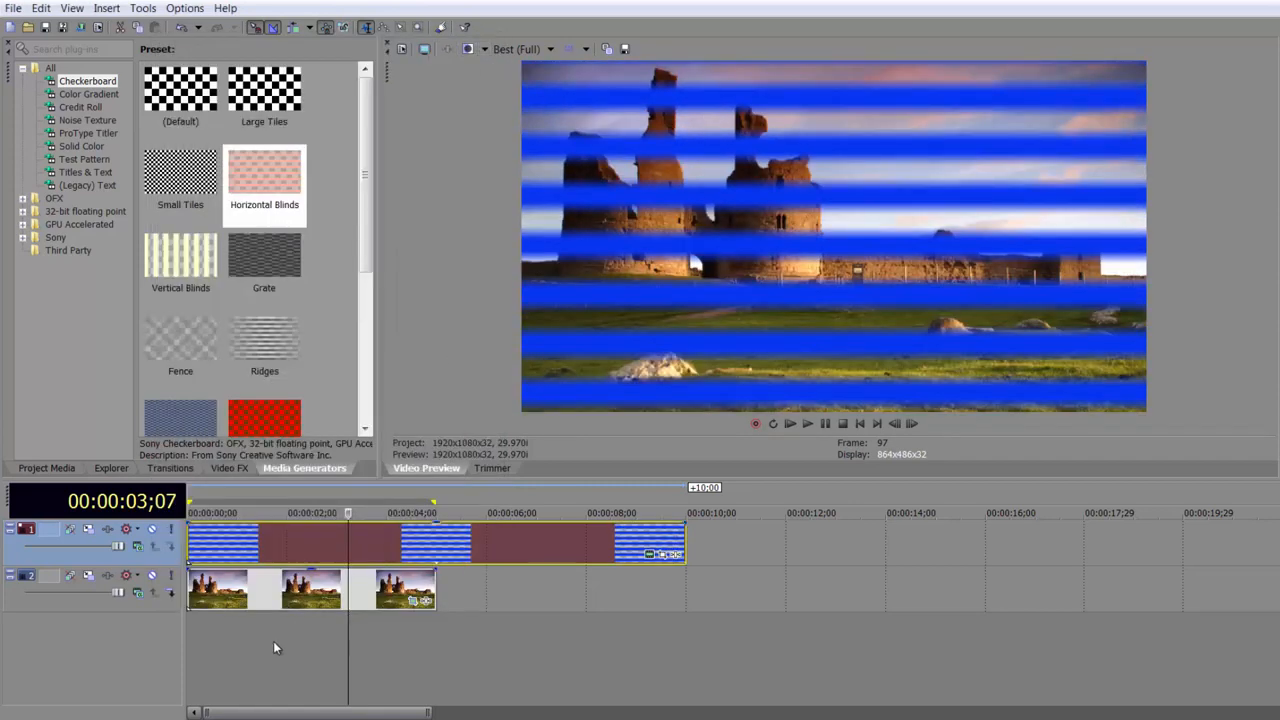
Try the Difference compositing mode on the upper track and set it to Add instead
{"action": "left_click", "coordinate": [140, 546]}
{"action": "left_click", "coordinate": [168, 526]}
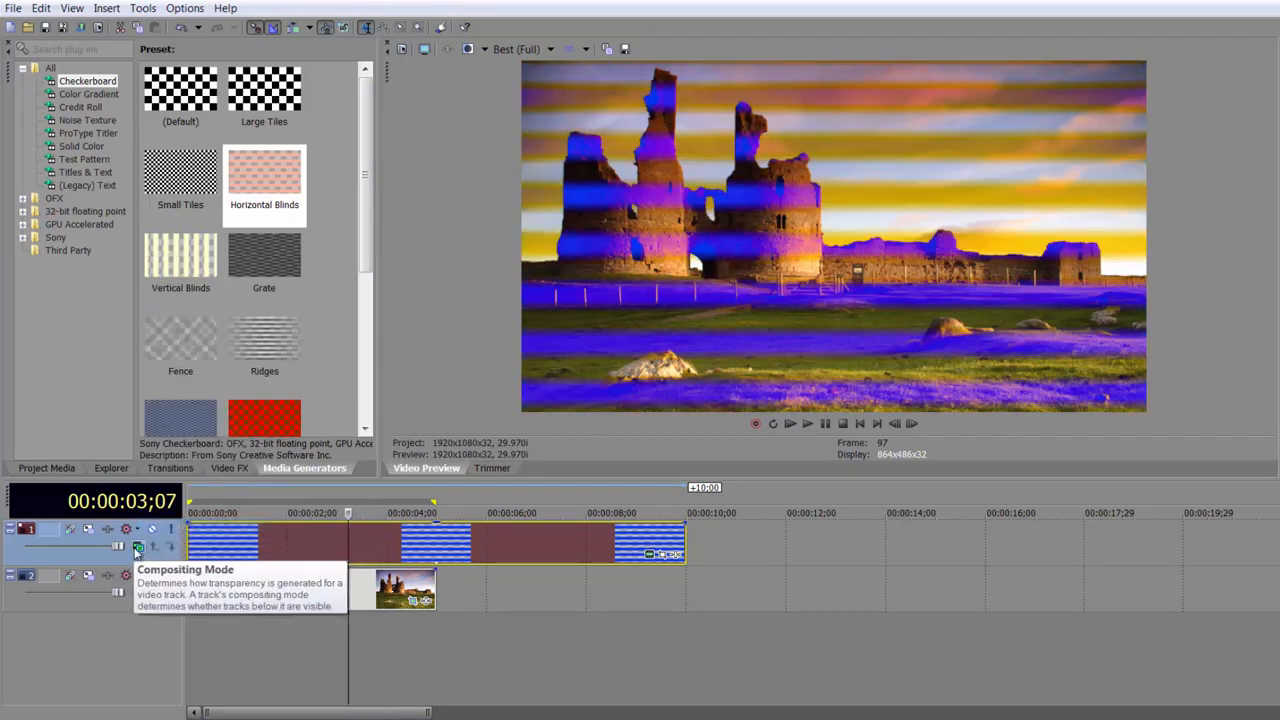
{"action": "left_click", "coordinate": [140, 546]}
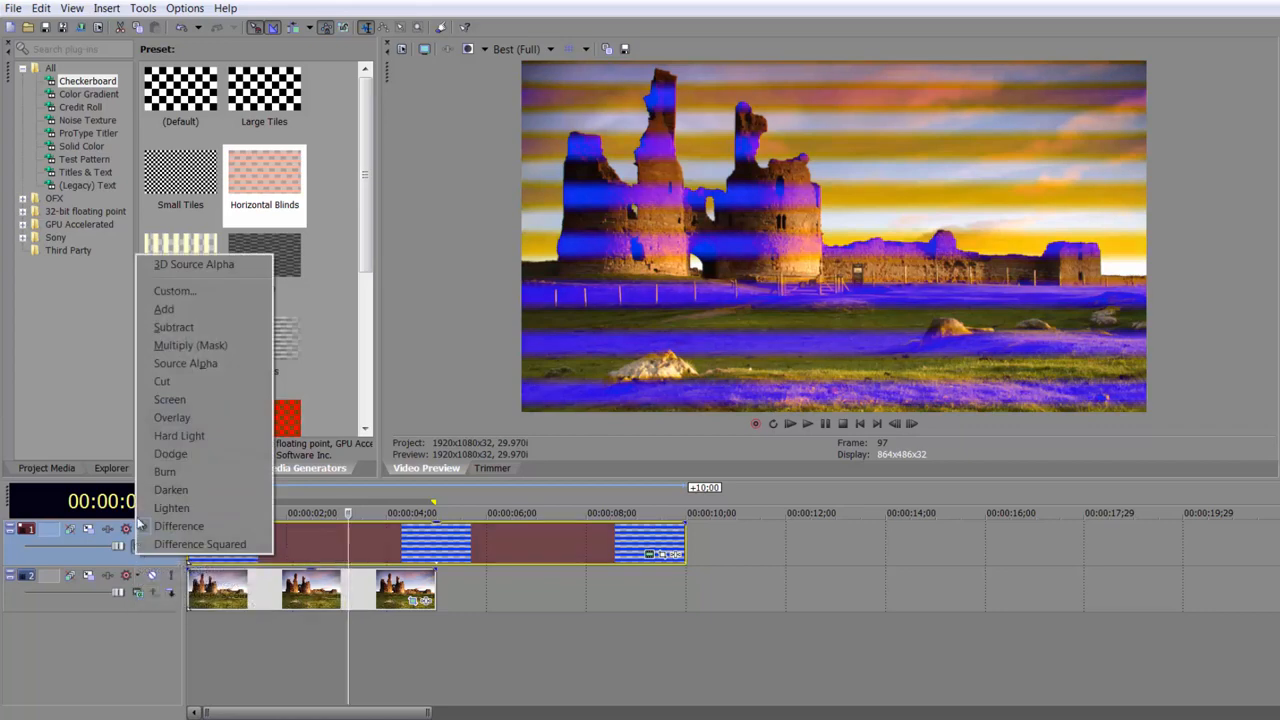
{"action": "left_click", "coordinate": [200, 312]}
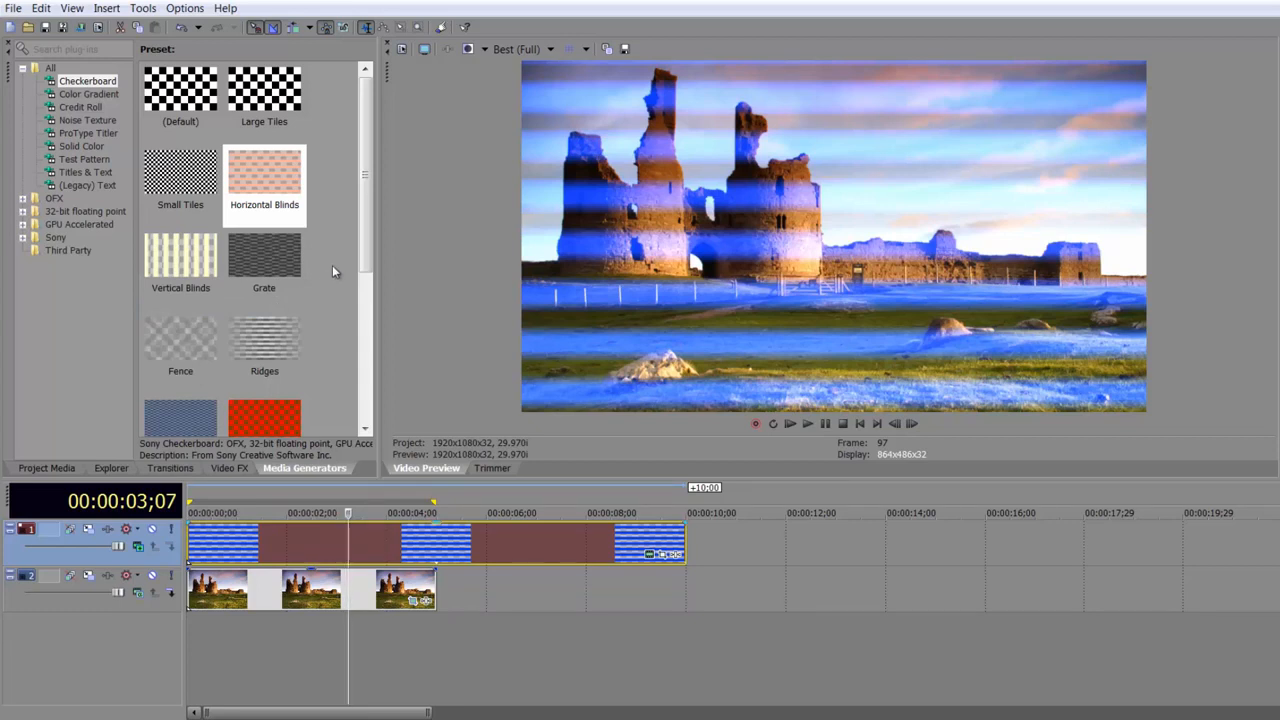
Replace the blinds clip with the Plaid checkerboard preset, starting at the beginning of the upper track
{"action": "left_click_drag", "start_coordinate": [366, 273], "coordinate": [348, 364]}
{"action": "left_click", "coordinate": [480, 547]}
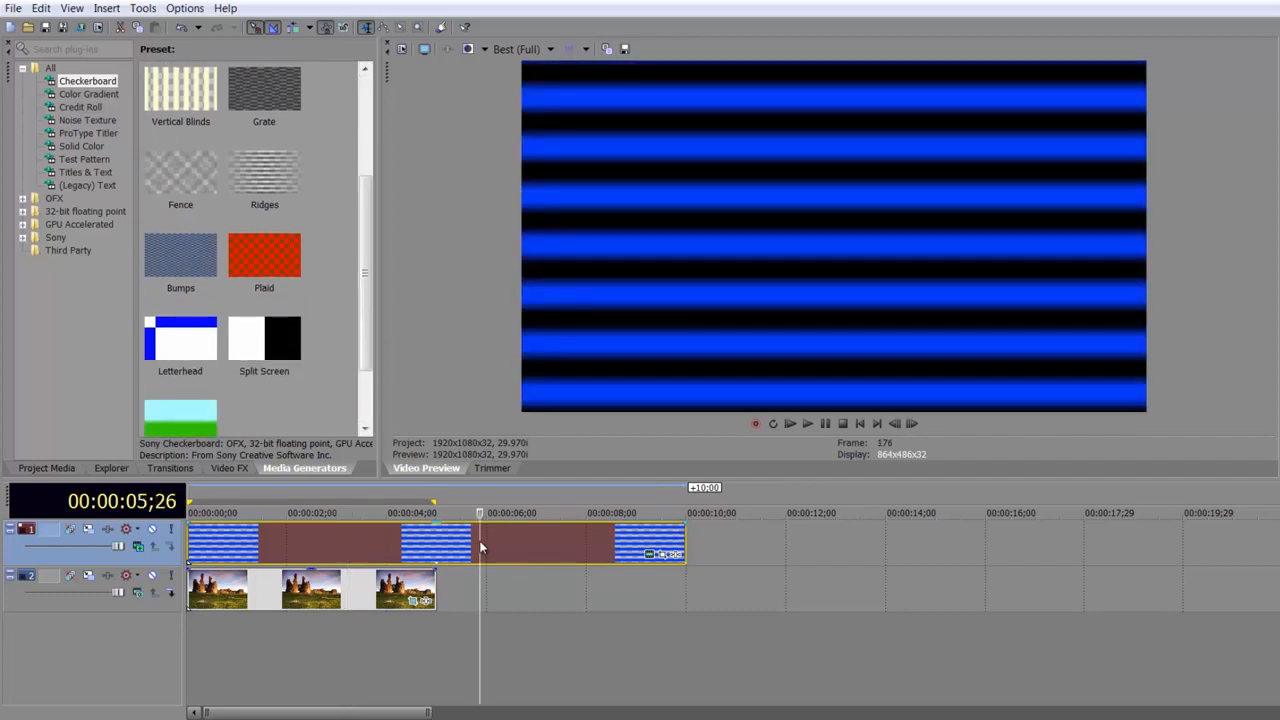
{"action": "key", "text": "Delete"}
{"action": "left_click_drag", "start_coordinate": [281, 257], "coordinate": [193, 537]}
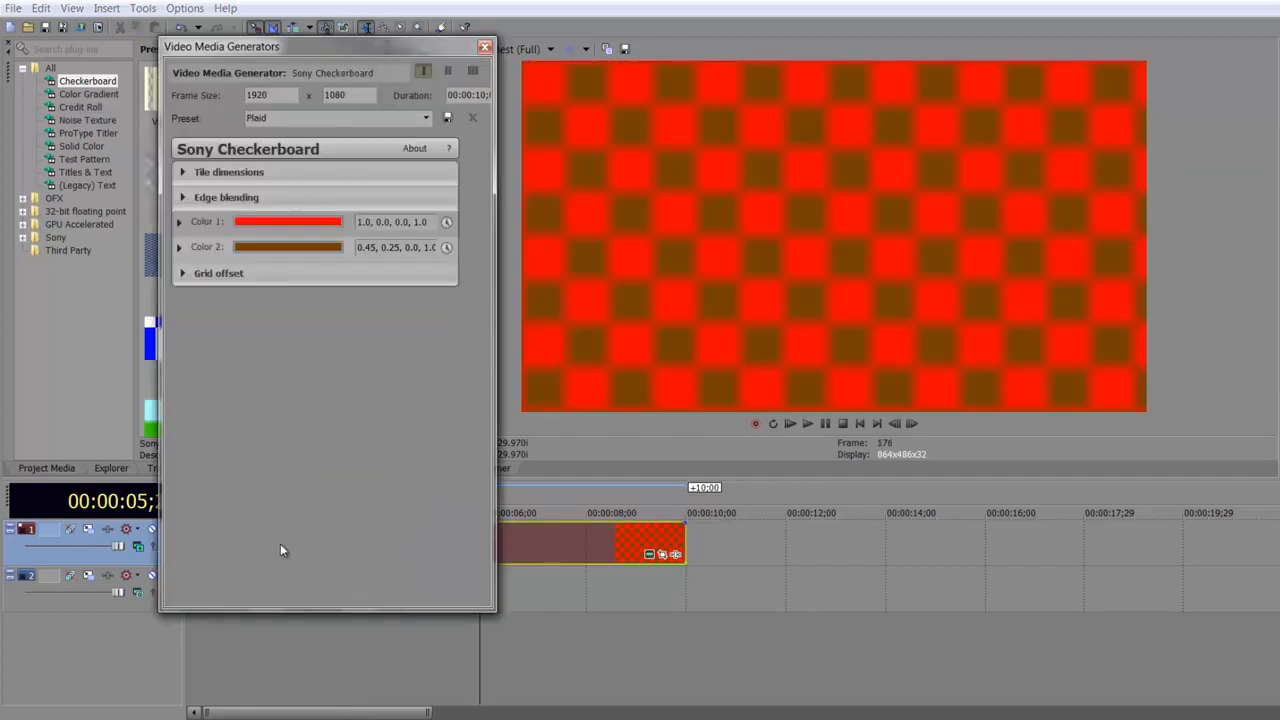
Make the plaid tiles non-square, with a tile width of about 0.259 and a height of 0.049
{"action": "left_click", "coordinate": [182, 173]}
{"action": "mouse_move", "coordinate": [243, 196]}
{"action": "left_mouse_down"}
{"action": "mouse_move", "coordinate": [277, 197]}
{"action": "mouse_move", "coordinate": [253, 197]}
{"action": "left_mouse_up"}
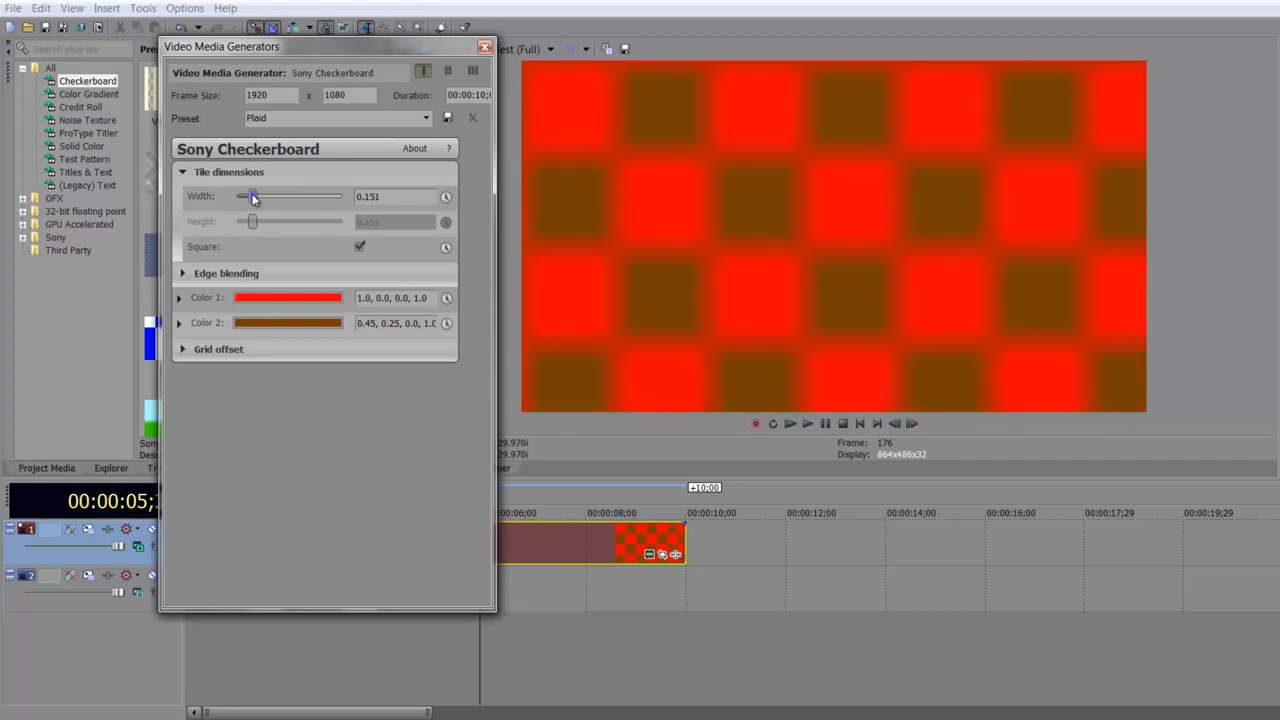
{"action": "left_click", "coordinate": [352, 245]}
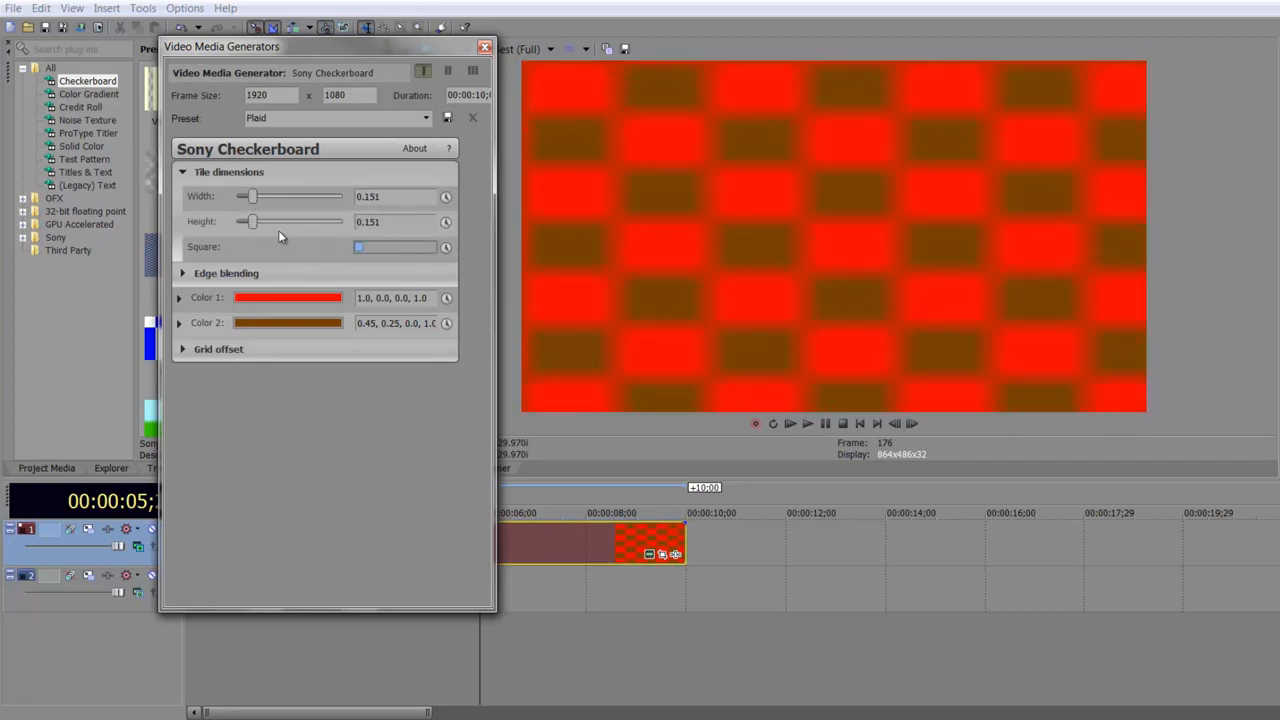
{"action": "left_click_drag", "start_coordinate": [257, 223], "coordinate": [286, 200]}
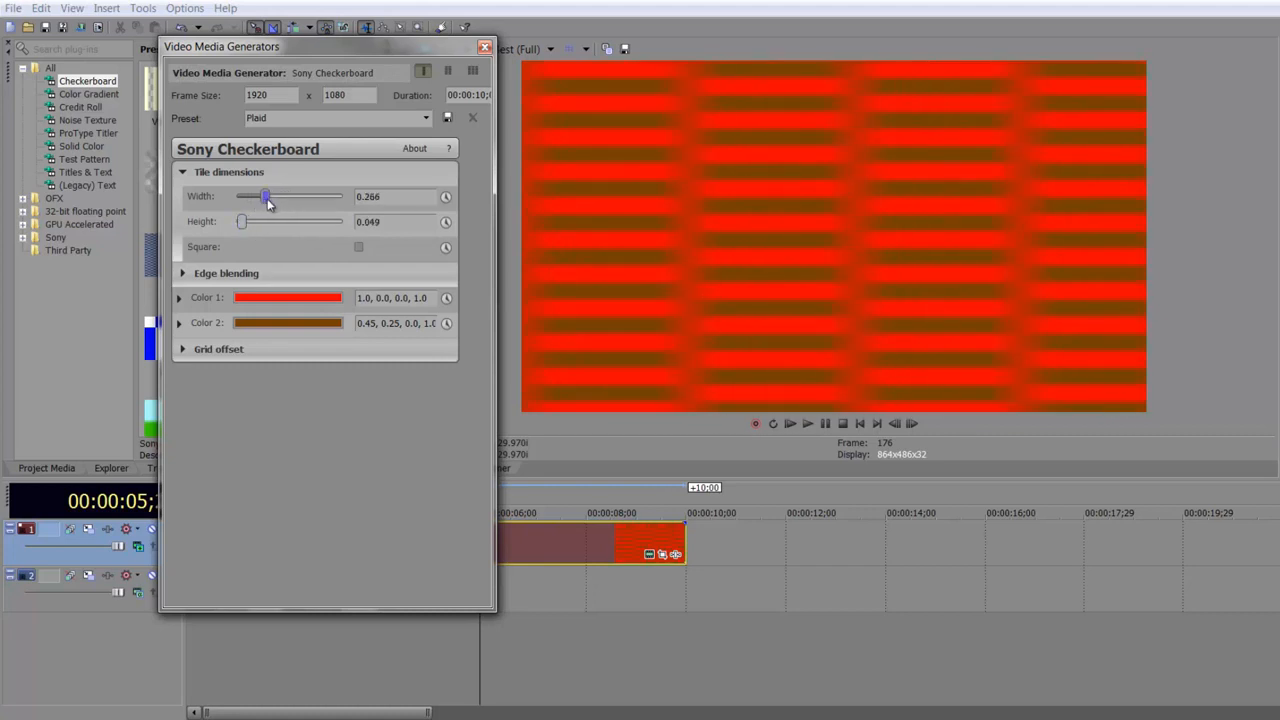
Make the plaid pattern's Color 2 fully transparent by setting its alpha to 0.0
{"action": "left_click", "coordinate": [270, 325]}
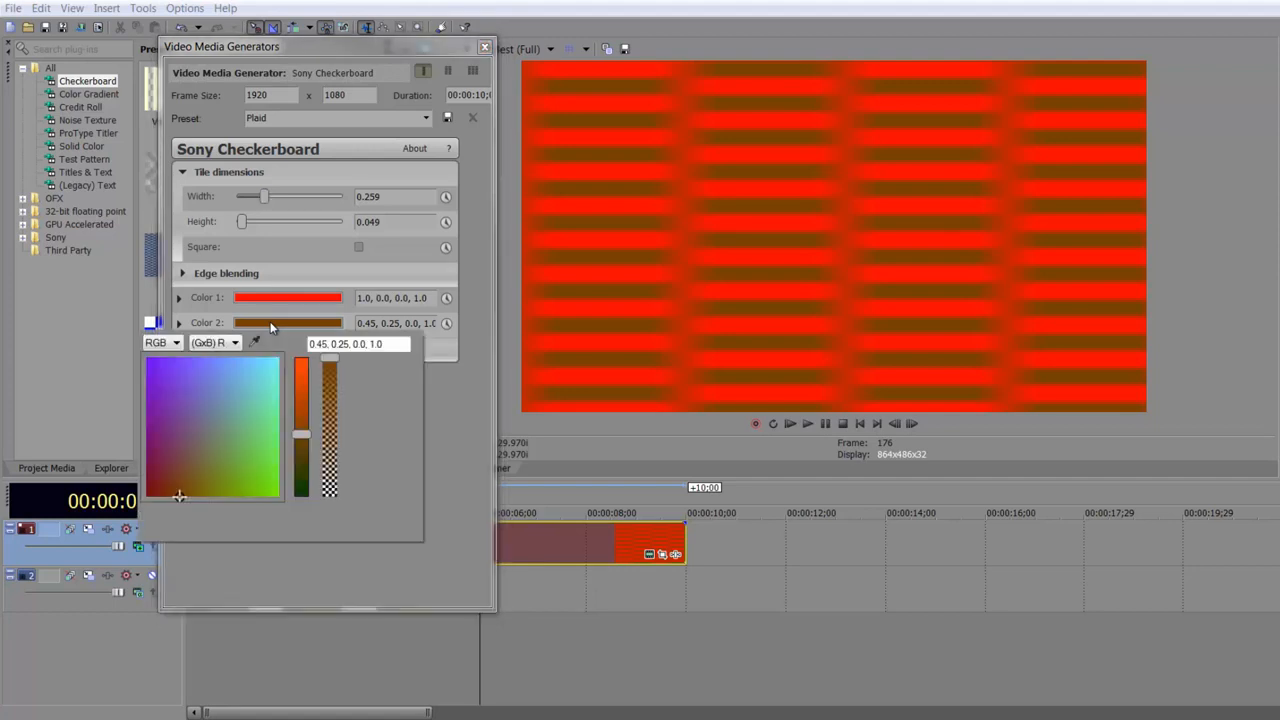
{"action": "left_click_drag", "start_coordinate": [329, 366], "coordinate": [334, 518]}
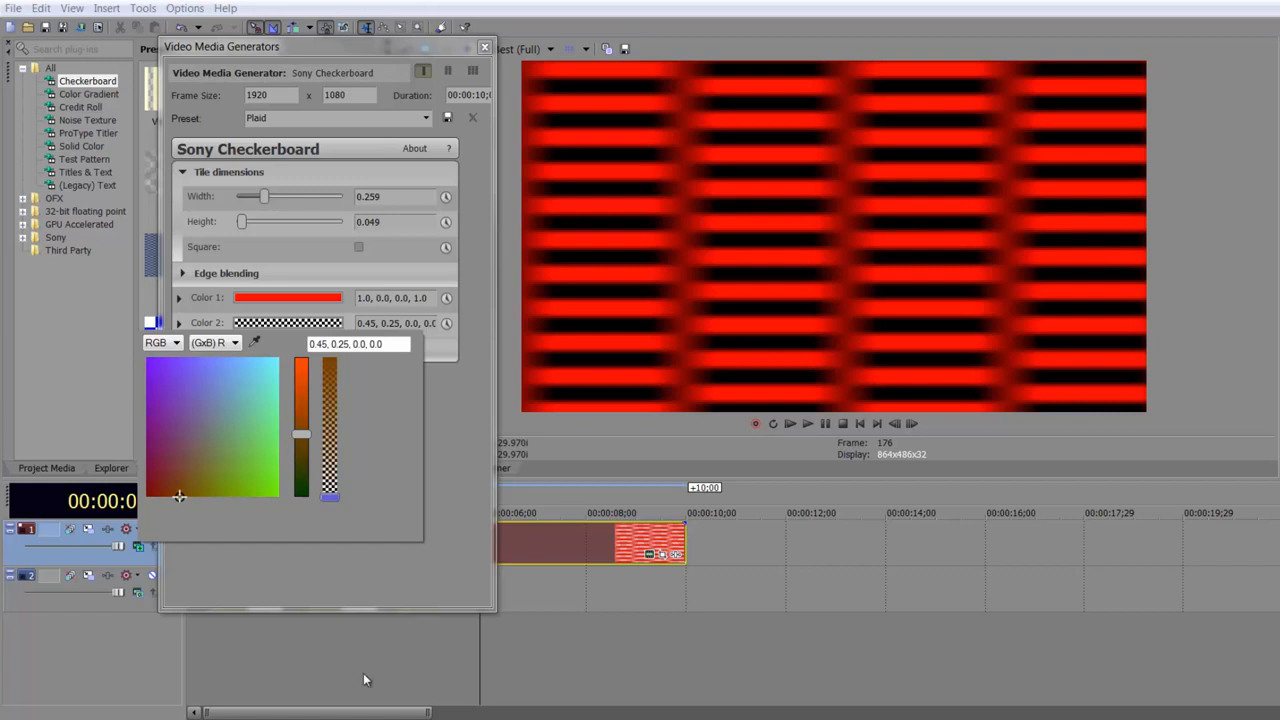
Preview the plaid overlay near the start of the castle clip and set Color 1 to pale pink (1.0, 0.83, 0.79, 1.0)
{"action": "left_click", "coordinate": [290, 663]}
{"action": "left_click", "coordinate": [276, 657]}
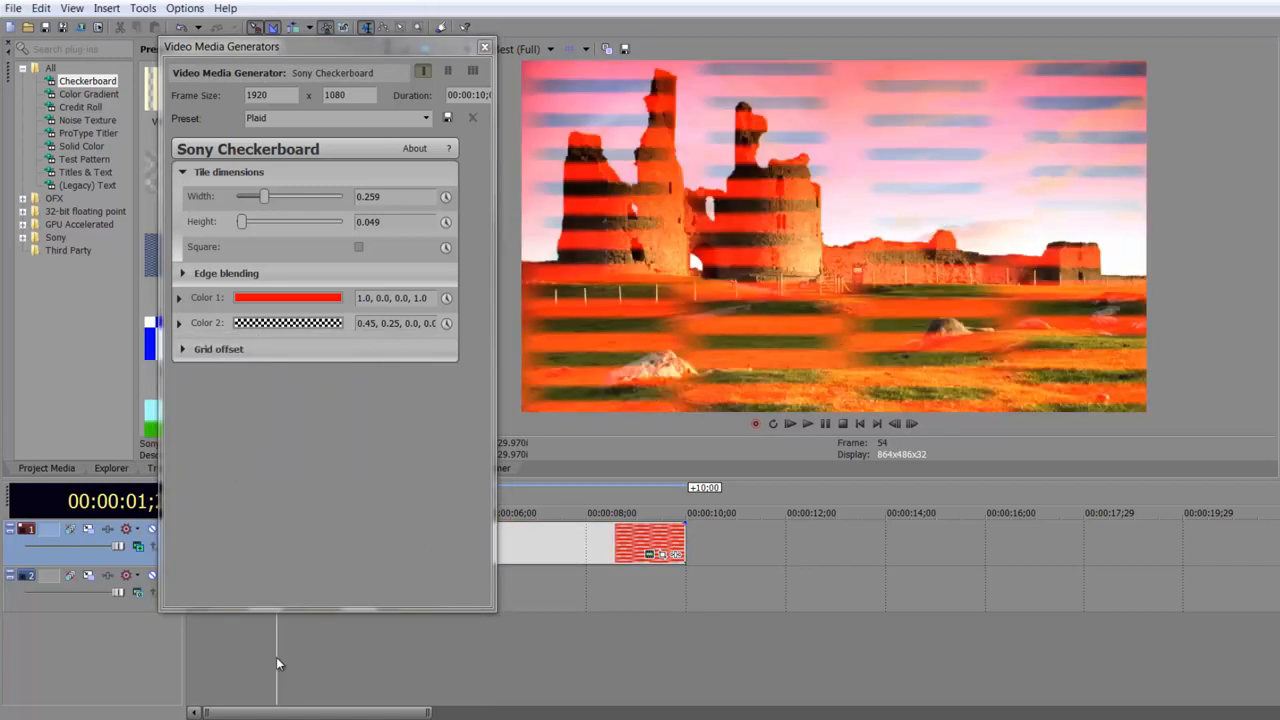
{"action": "left_click", "coordinate": [292, 297]}
{"action": "left_click", "coordinate": [256, 362]}
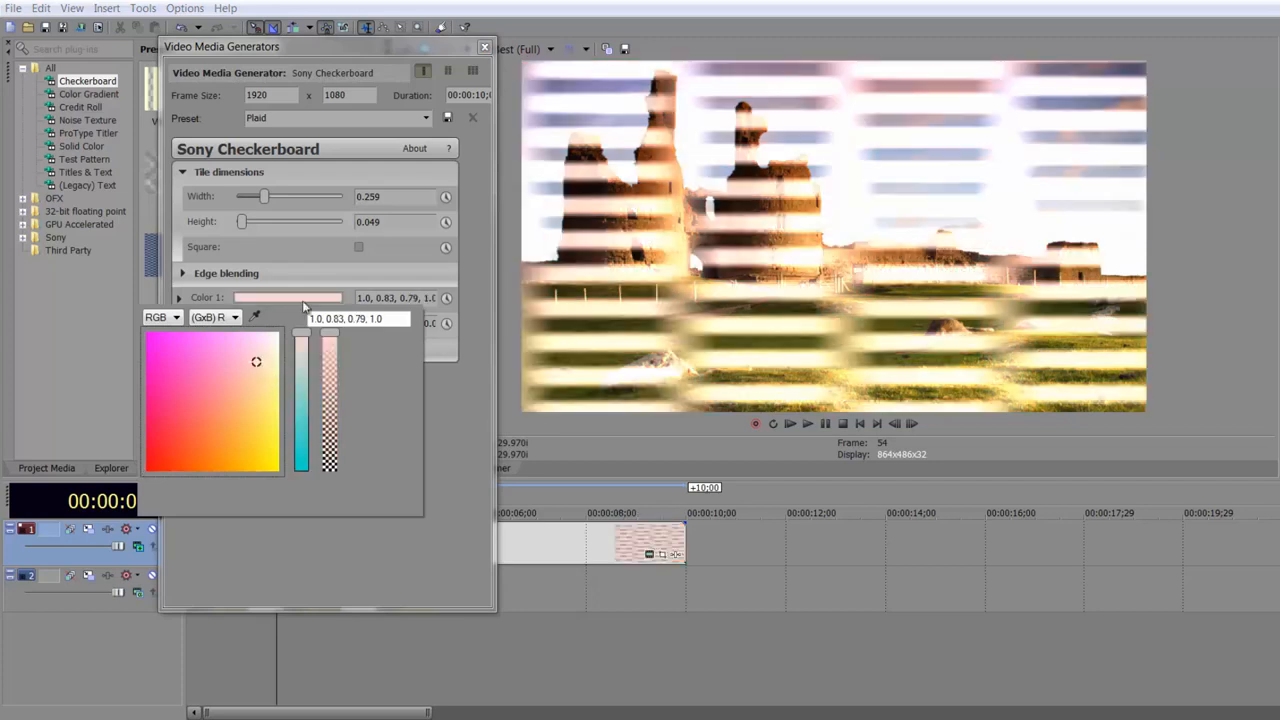
{"action": "left_click", "coordinate": [444, 436]}
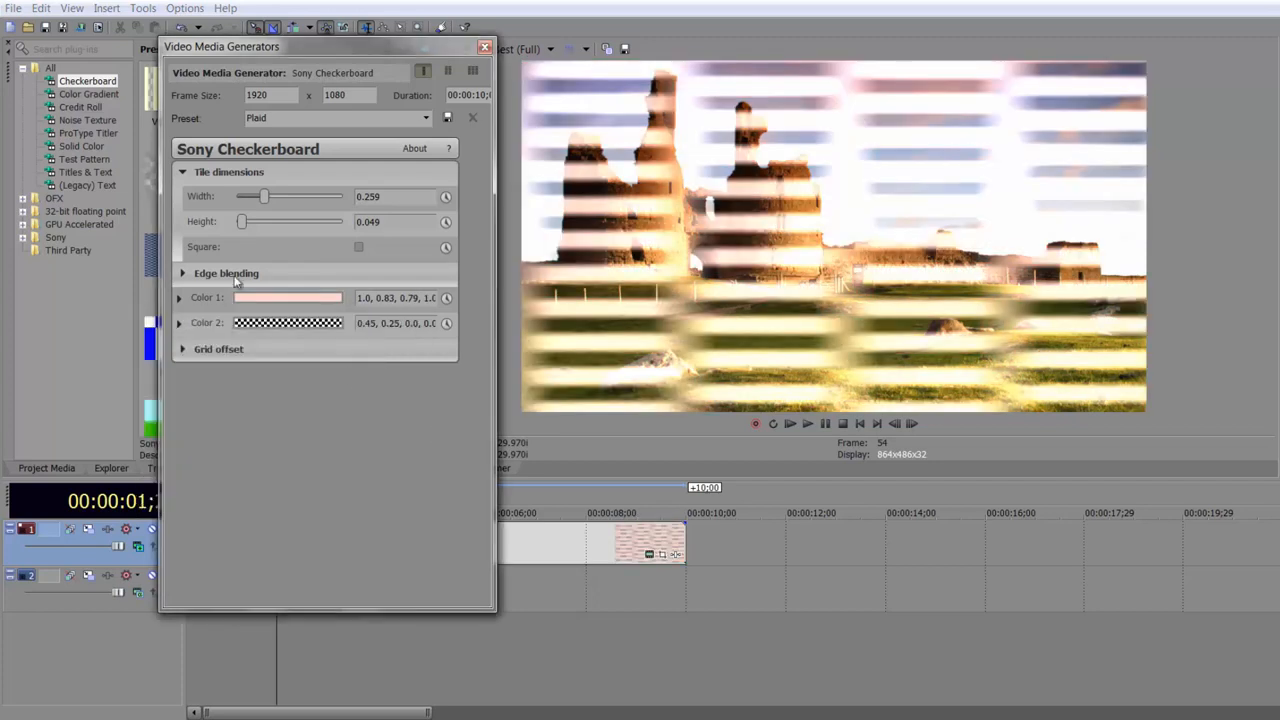
Set the plaid pattern's horizontal edge blending to about 0.551, make the blending non-proportional and lower the vertical blending
{"action": "left_click", "coordinate": [186, 274]}
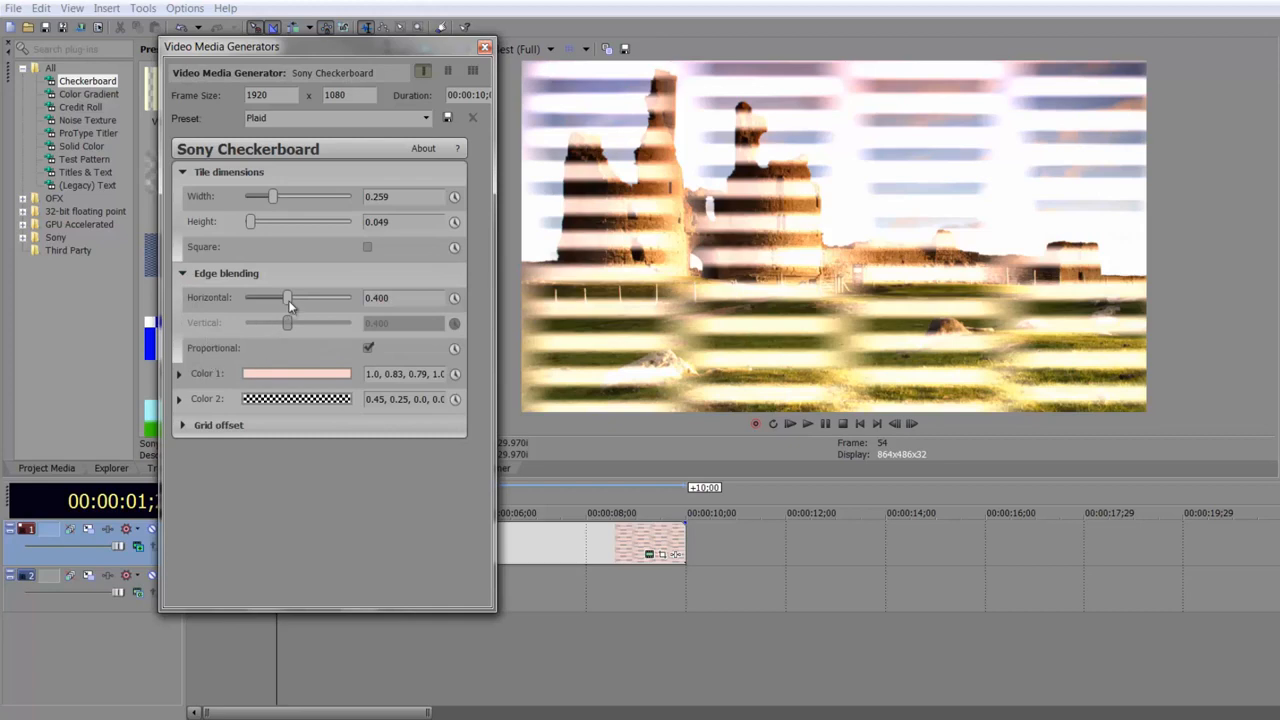
{"action": "mouse_move", "coordinate": [289, 300]}
{"action": "left_mouse_down"}
{"action": "mouse_move", "coordinate": [343, 312]}
{"action": "mouse_move", "coordinate": [247, 306]}
{"action": "mouse_move", "coordinate": [306, 306]}
{"action": "left_mouse_up"}
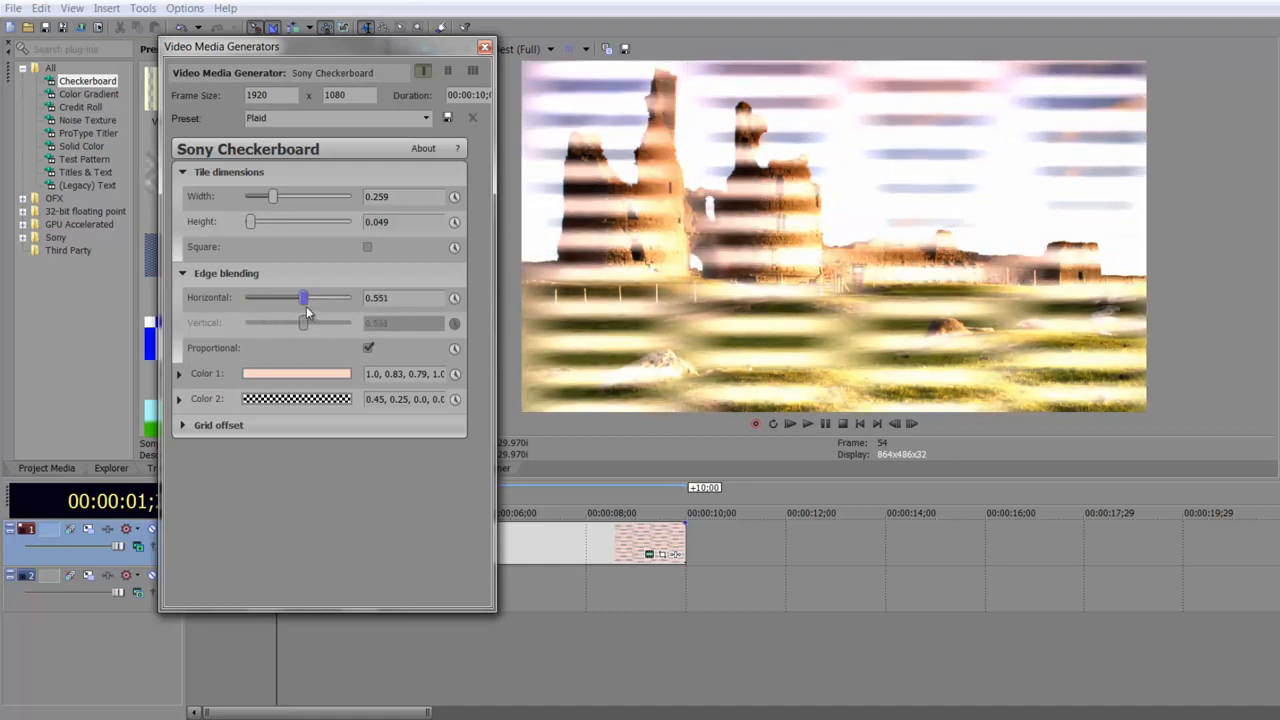
{"action": "left_click", "coordinate": [368, 348]}
{"action": "mouse_move", "coordinate": [309, 327]}
{"action": "left_mouse_down"}
{"action": "mouse_move", "coordinate": [241, 331]}
{"action": "mouse_move", "coordinate": [342, 330]}
{"action": "mouse_move", "coordinate": [267, 335]}
{"action": "mouse_move", "coordinate": [294, 326]}
{"action": "left_mouse_up"}
{"action": "left_click", "coordinate": [484, 47]}
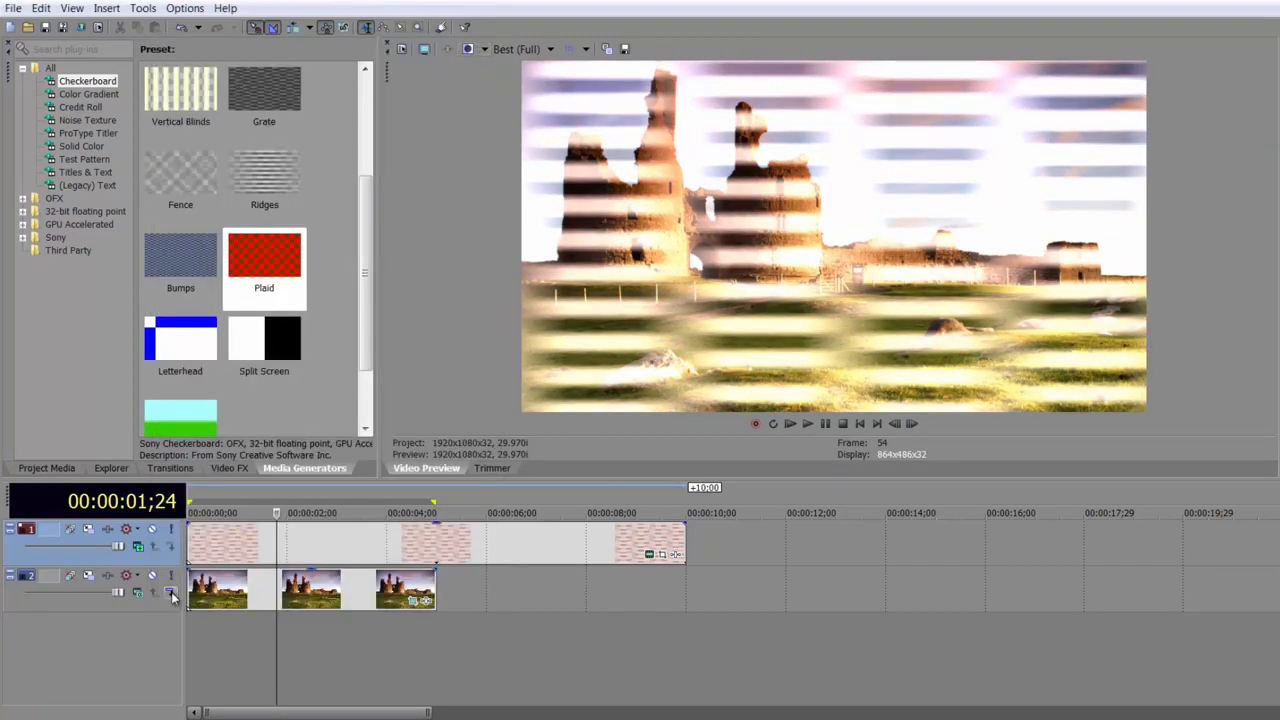
Set the upper track's compositing mode to Difference Squared and adjust the plaid clip's opacity slightly
{"action": "left_click", "coordinate": [140, 547]}
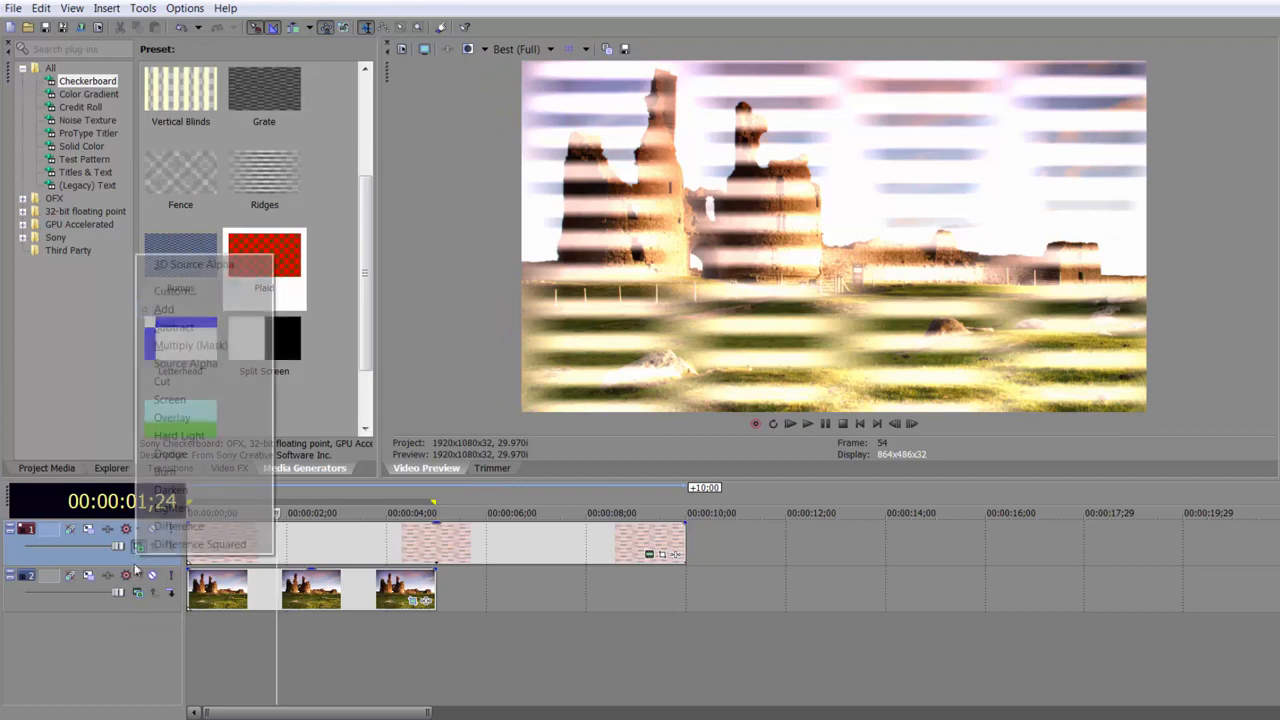
{"action": "left_click", "coordinate": [200, 540]}
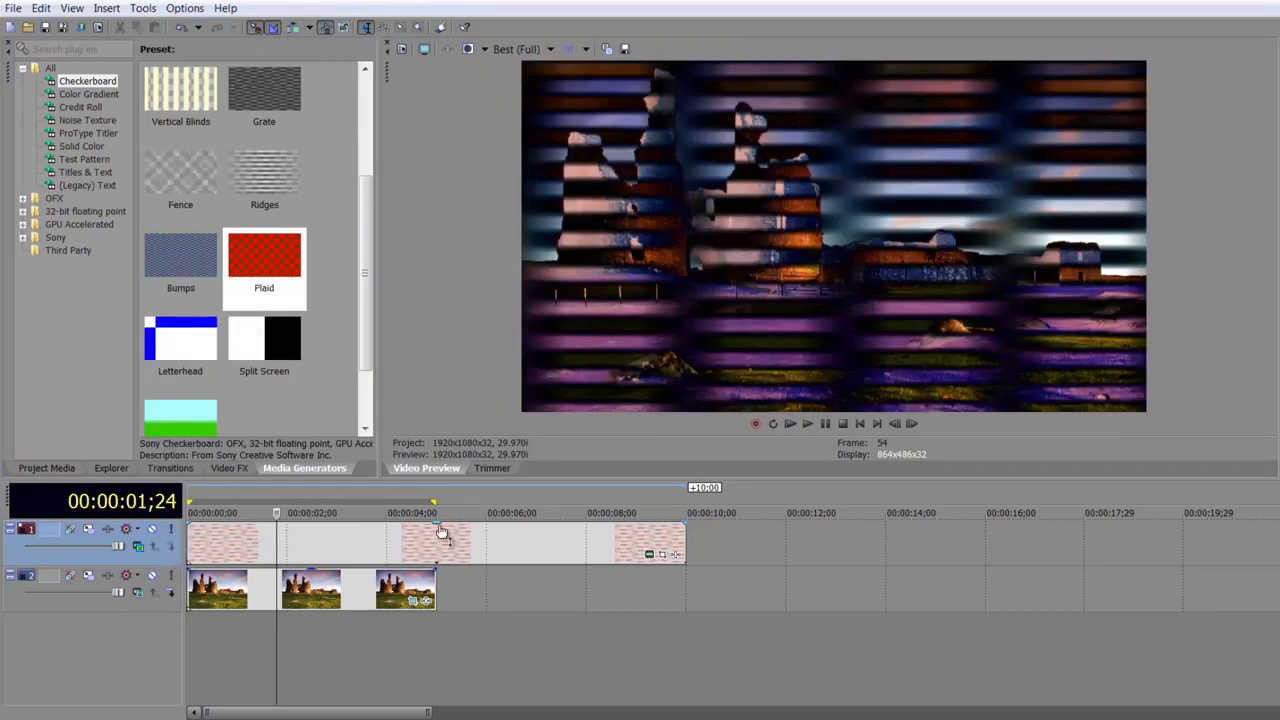
{"action": "mouse_move", "coordinate": [442, 527]}
{"action": "left_mouse_down"}
{"action": "mouse_move", "coordinate": [446, 566]}
{"action": "mouse_move", "coordinate": [449, 533]}
{"action": "left_mouse_up"}
Replace the plaid clip with the Elliptical Transparent to Black color gradient at the start of the upper track
{"action": "left_click", "coordinate": [506, 551]}
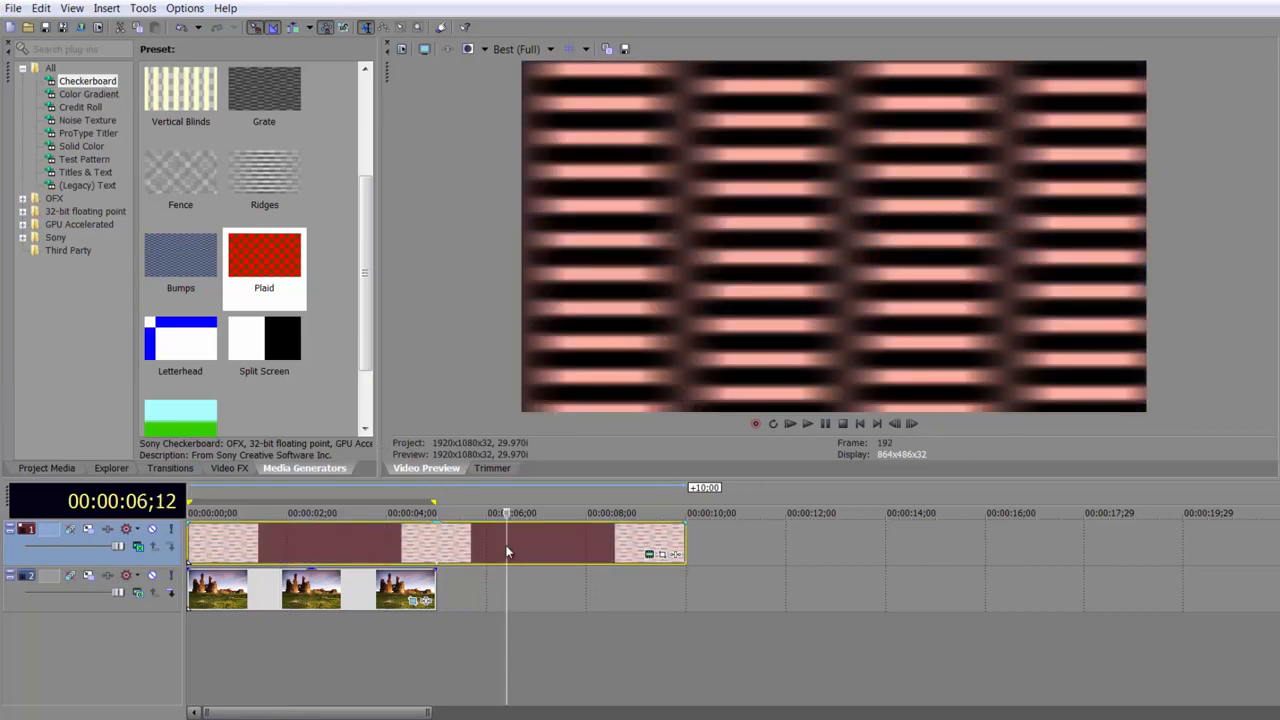
{"action": "key", "text": "Delete"}
{"action": "left_click", "coordinate": [88, 94]}
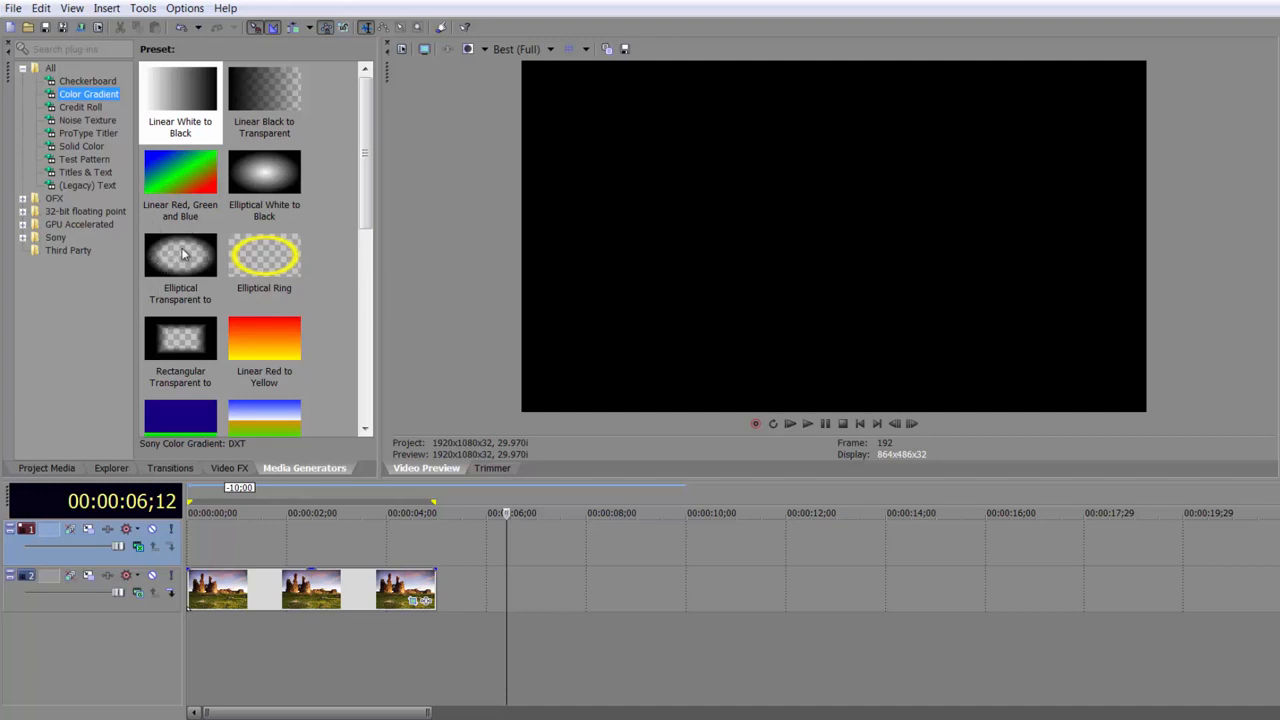
{"action": "left_click_drag", "start_coordinate": [181, 254], "coordinate": [195, 532]}
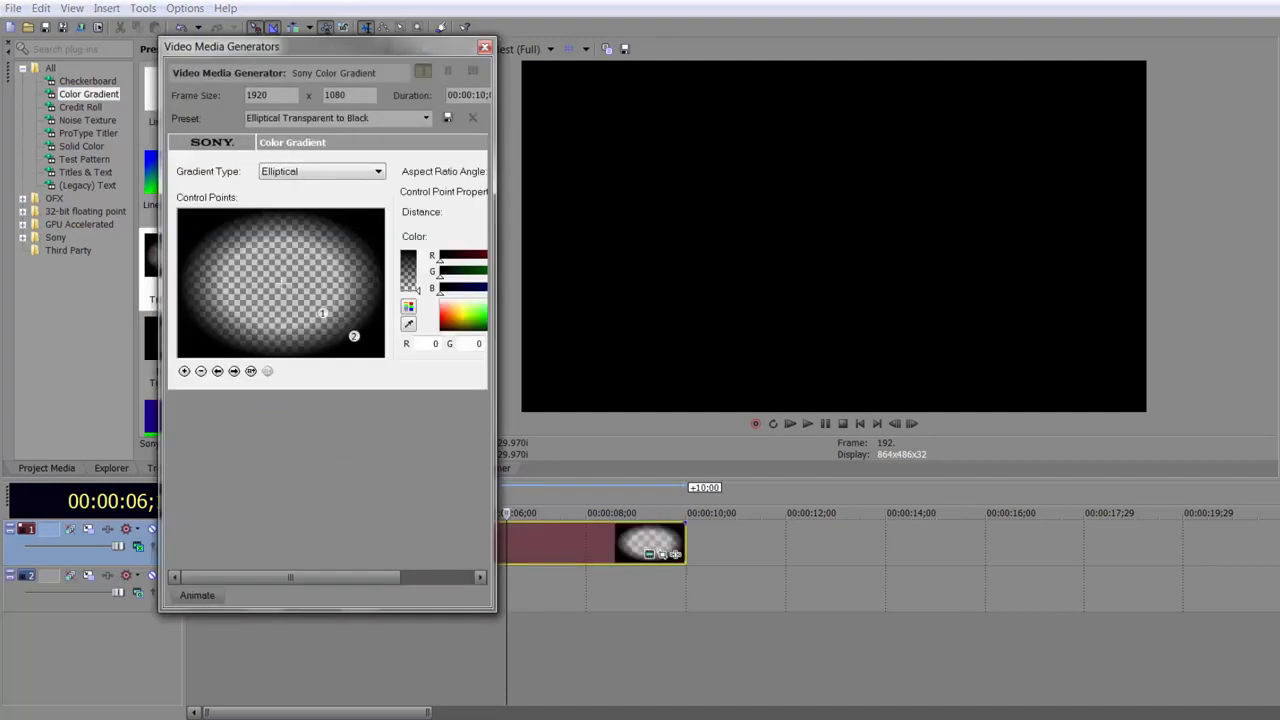
{"action": "left_click", "coordinate": [287, 663]}
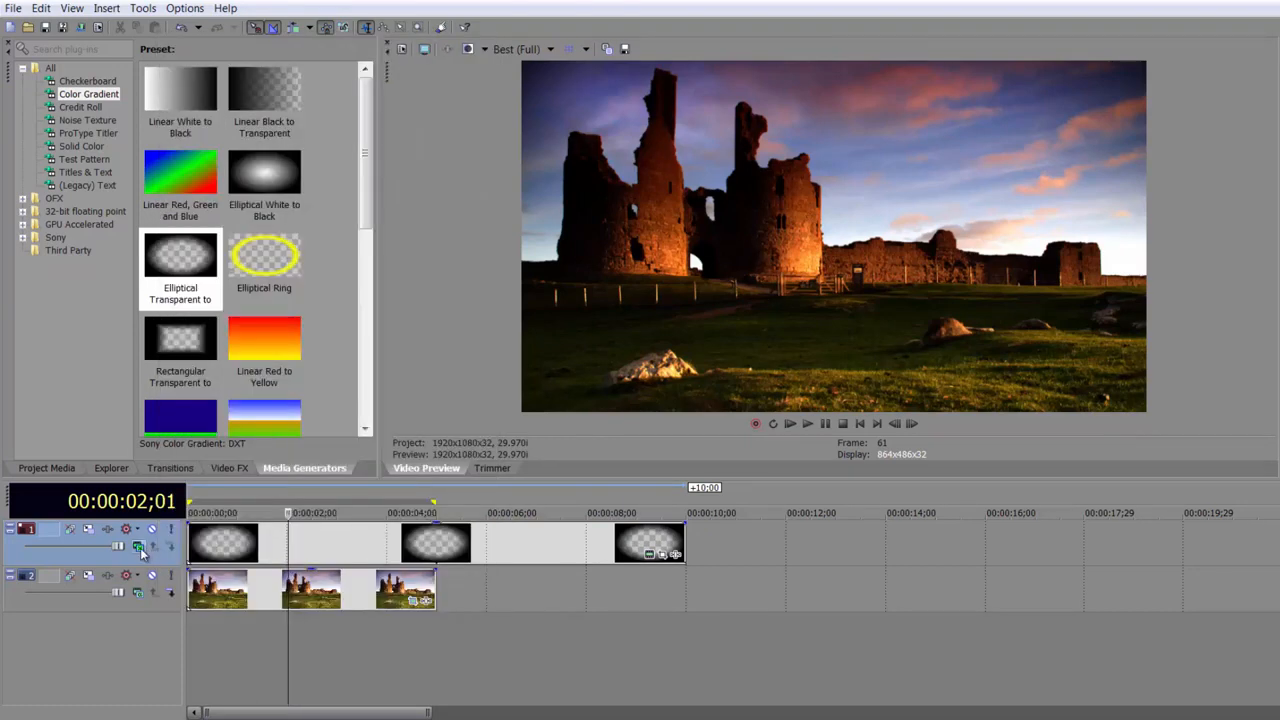
Set the upper track's compositing mode to Source Alpha and reduce the elliptical gradient clip's opacity to soften the vignette
{"action": "left_click", "coordinate": [141, 549]}
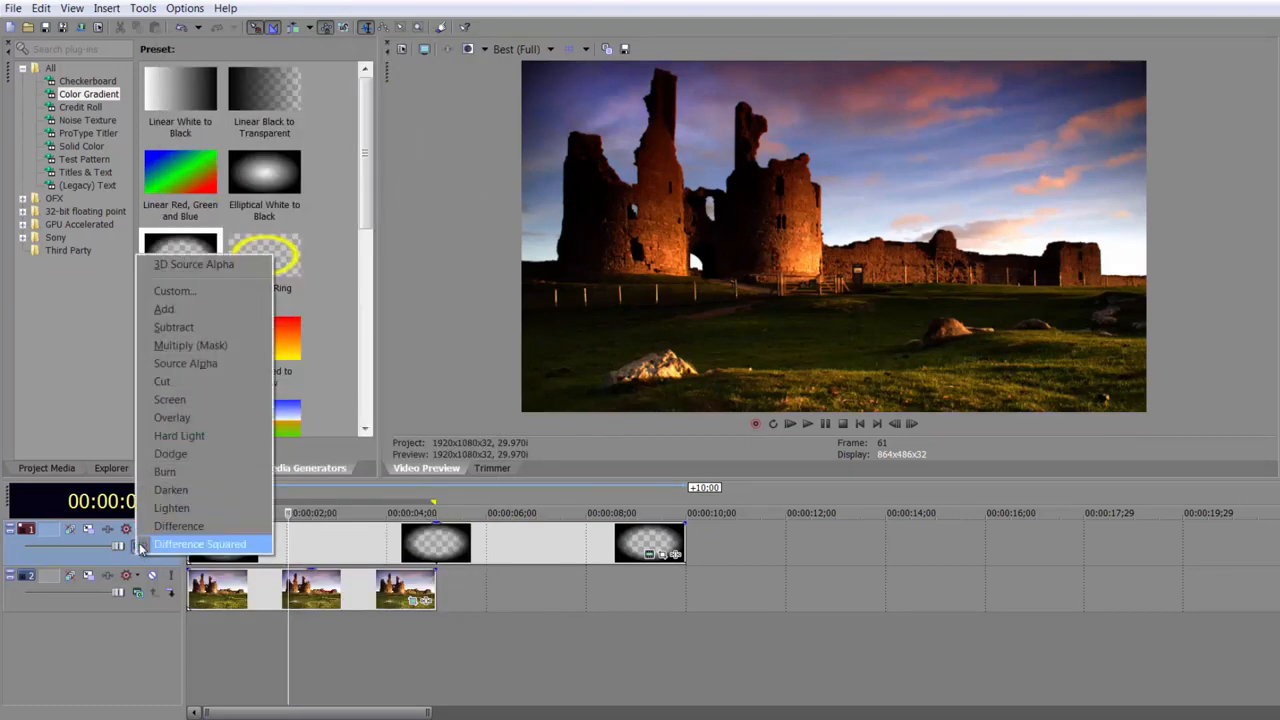
{"action": "left_click", "coordinate": [171, 363]}
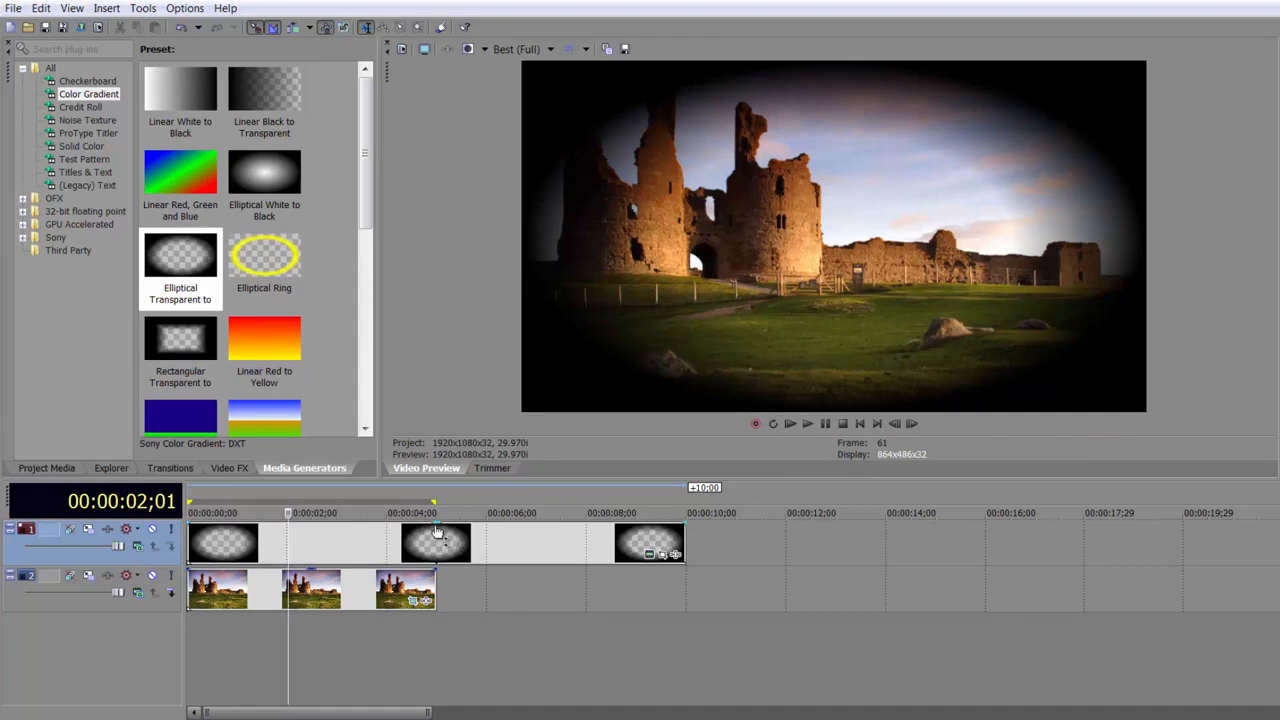
{"action": "left_click_drag", "start_coordinate": [437, 528], "coordinate": [449, 554]}
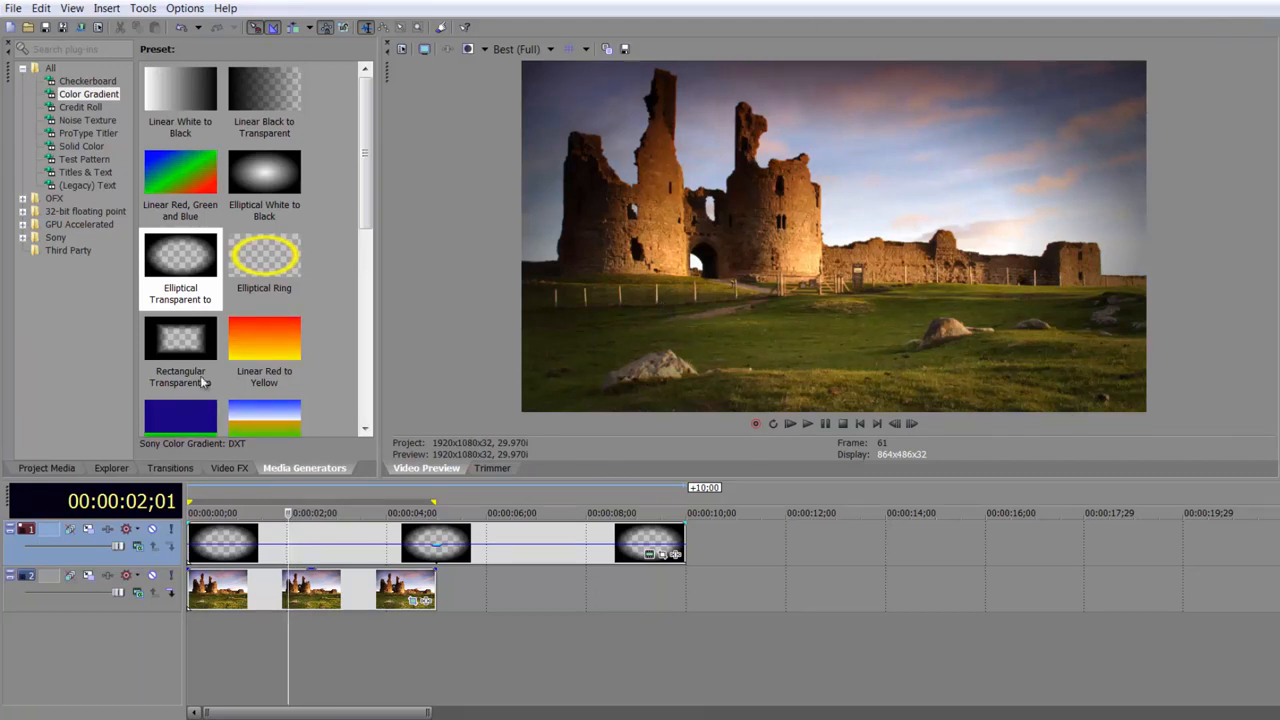
Replace the elliptical gradient with the Desert color gradient preset at the start of the upper track, previewing it at about 2 seconds
{"action": "left_click", "coordinate": [549, 558]}
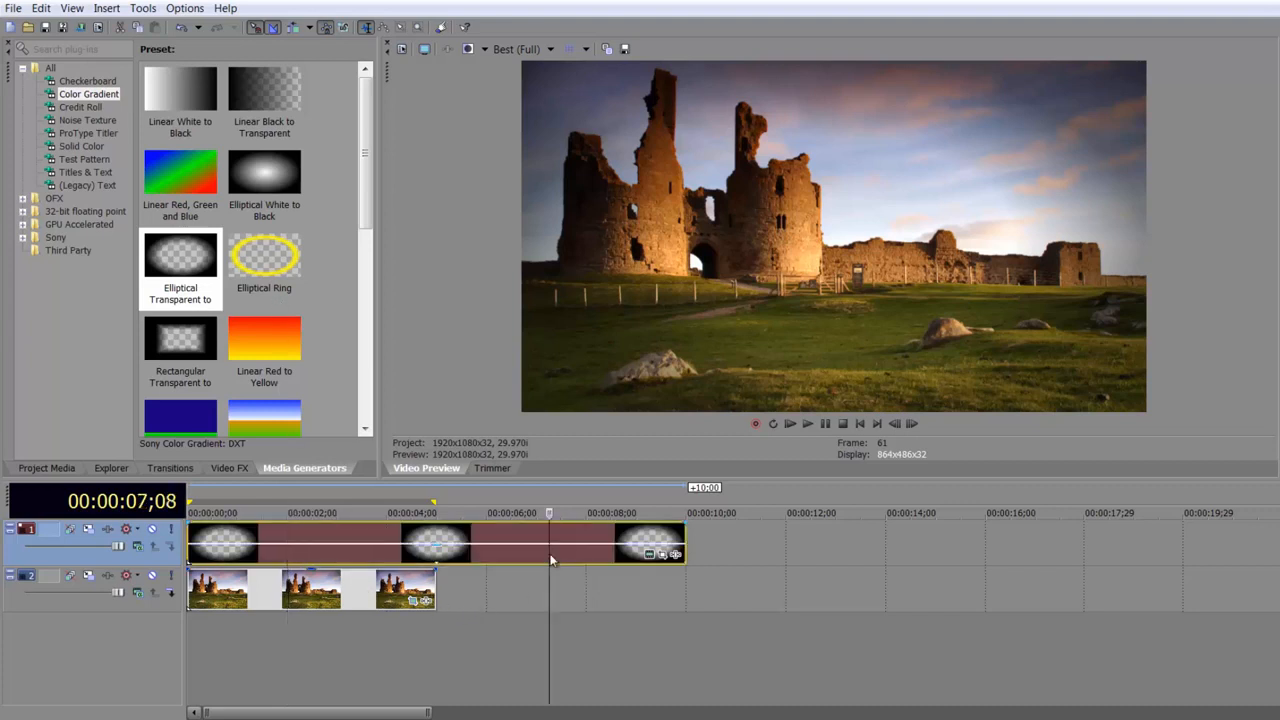
{"action": "key", "text": "Delete"}
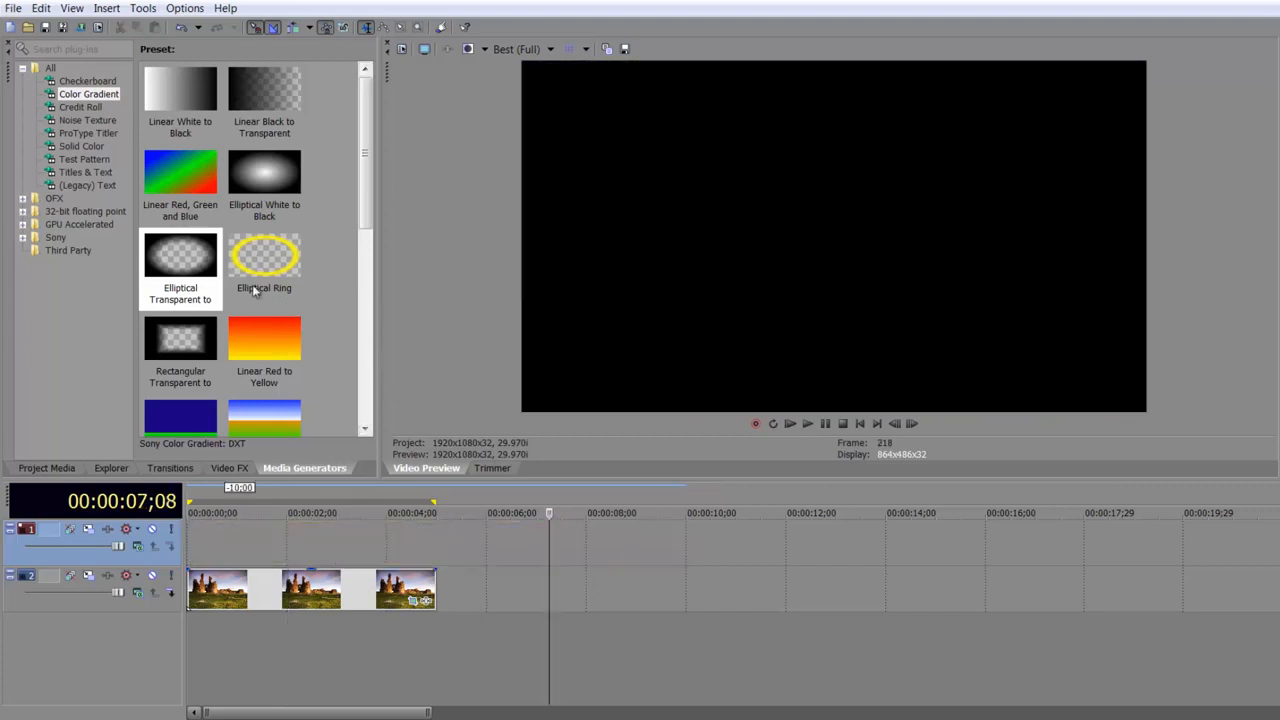
{"action": "left_click_drag", "start_coordinate": [366, 185], "coordinate": [368, 330]}
{"action": "left_click_drag", "start_coordinate": [195, 172], "coordinate": [189, 535]}
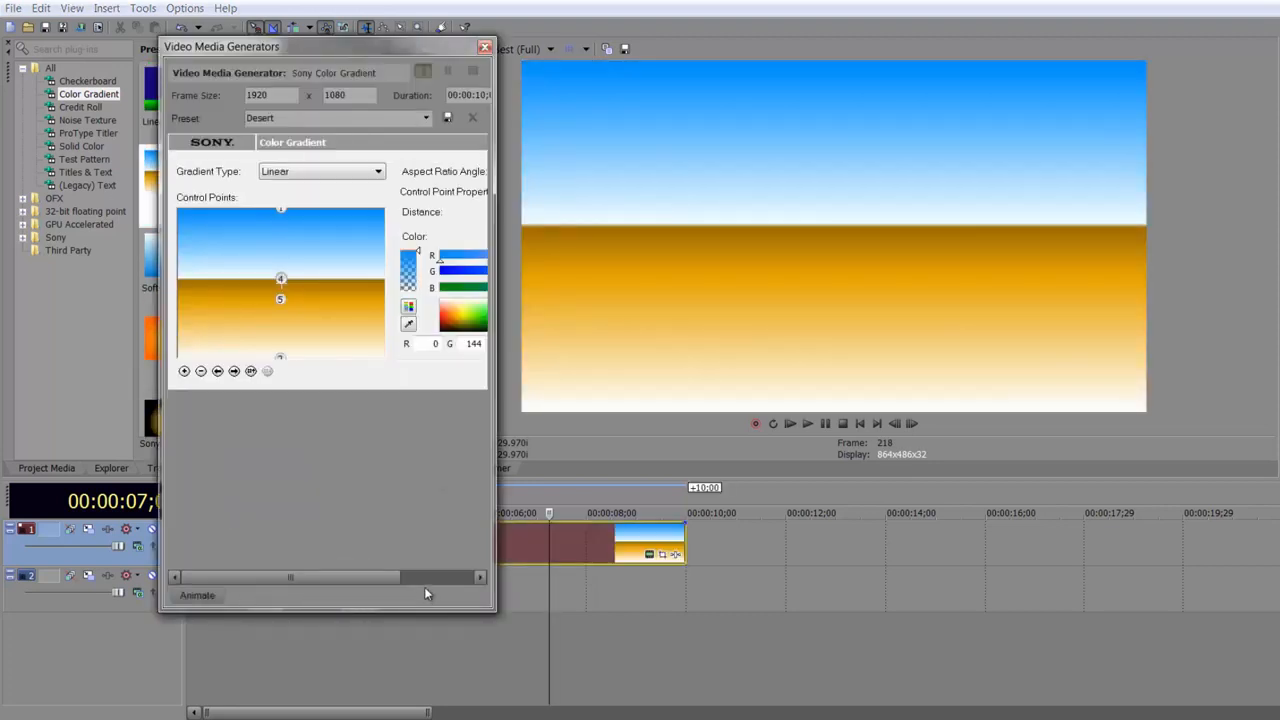
{"action": "left_click", "coordinate": [287, 640]}
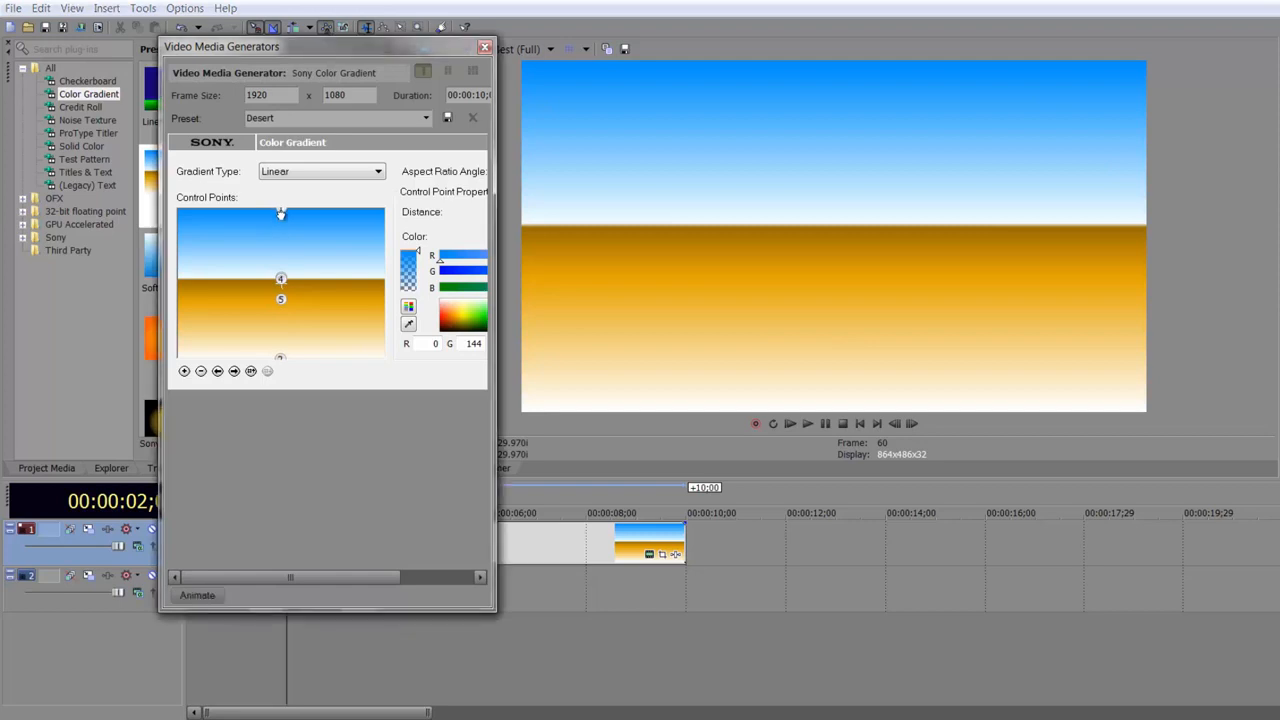
Rearrange the Desert gradient's control points into a blue-to-white fade, with point 1 at a distance of about -0.200
{"action": "left_click_drag", "start_coordinate": [281, 213], "coordinate": [281, 369]}
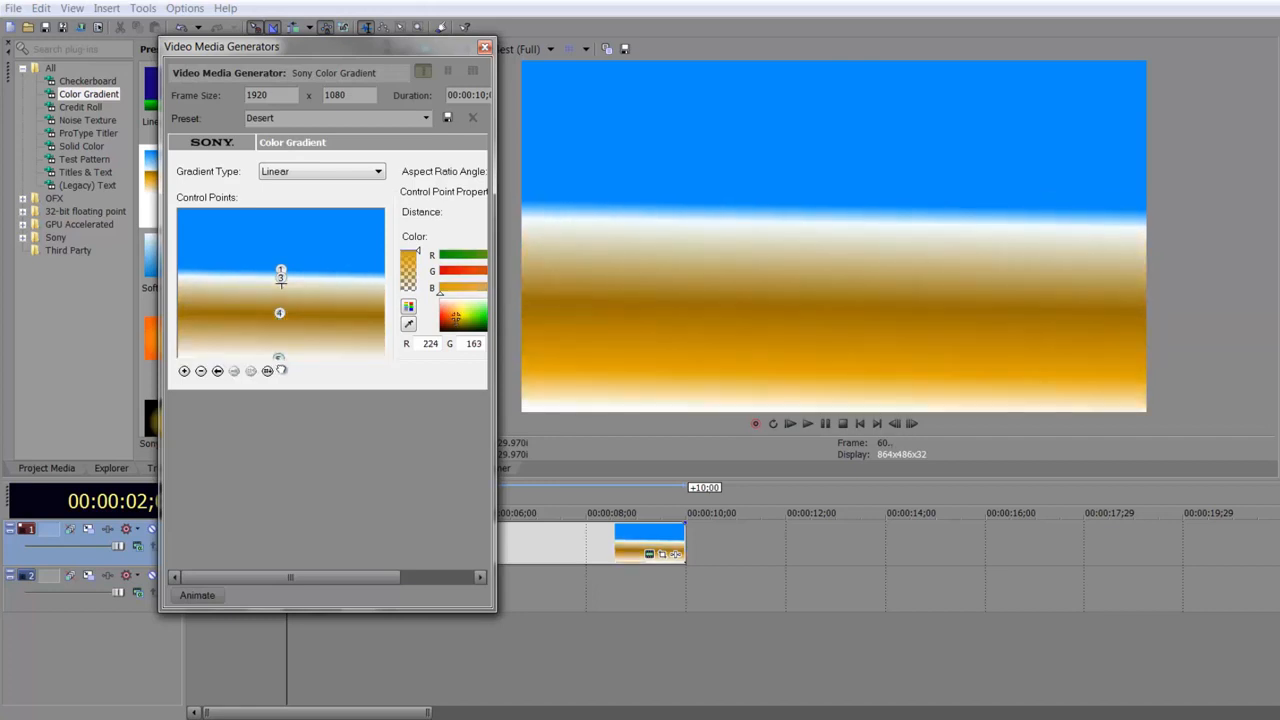
{"action": "left_click_drag", "start_coordinate": [280, 313], "coordinate": [273, 378]}
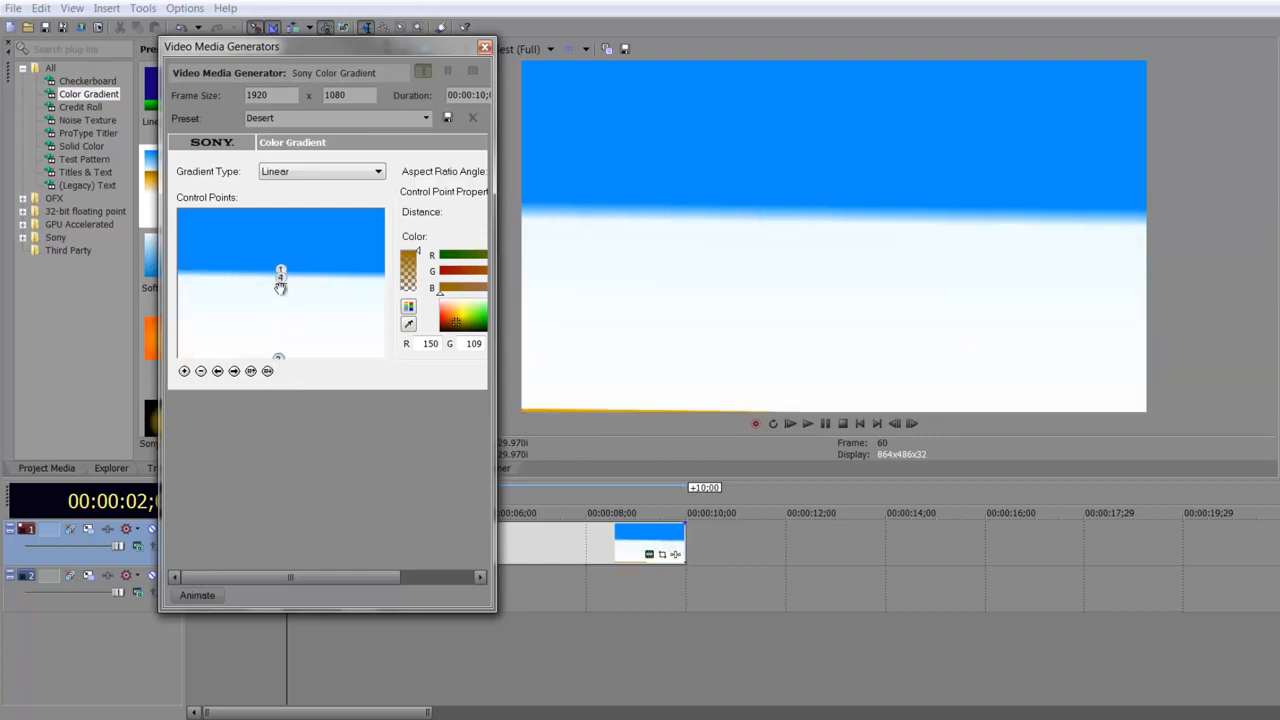
{"action": "left_click_drag", "start_coordinate": [280, 276], "coordinate": [279, 323]}
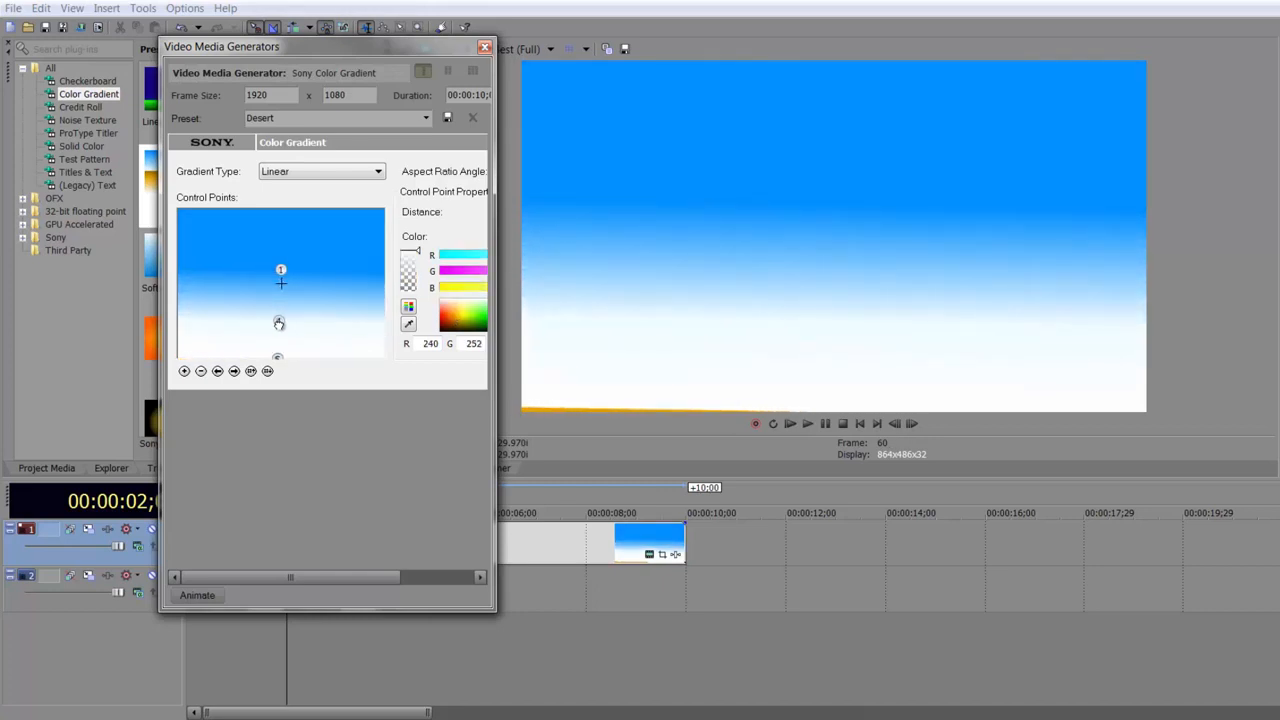
{"action": "left_click_drag", "start_coordinate": [280, 270], "coordinate": [280, 254]}
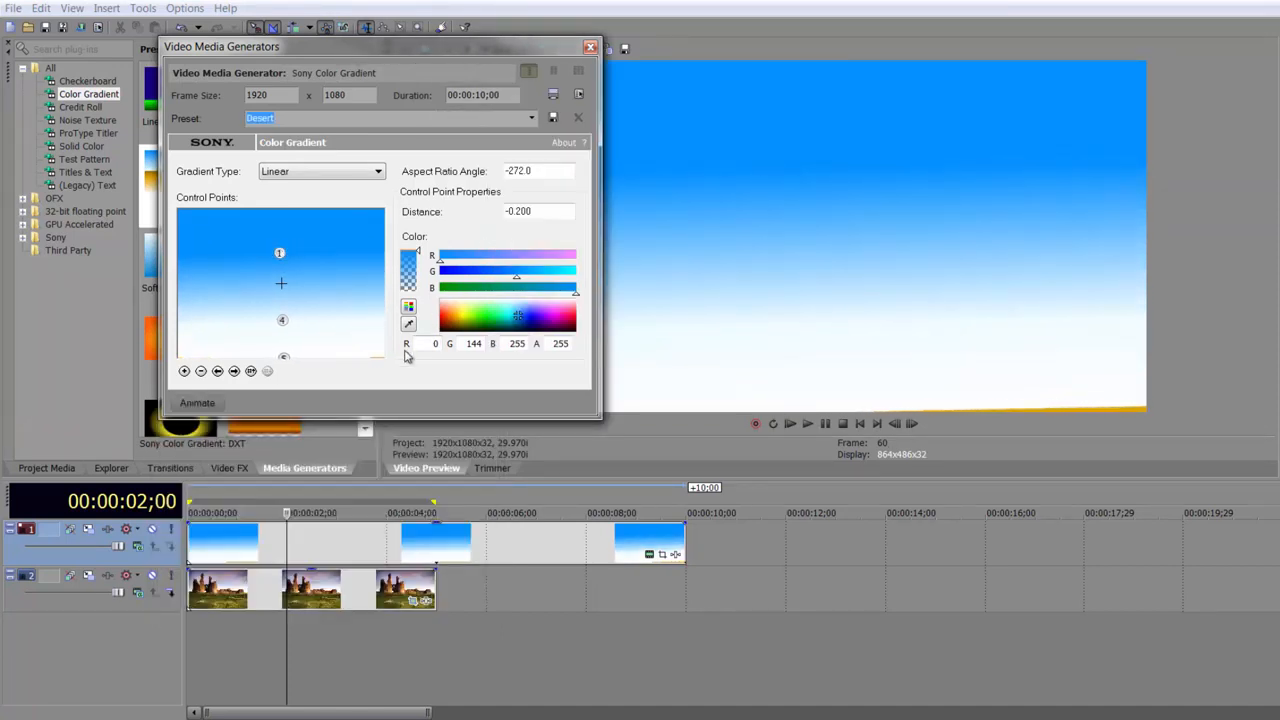
Level the gradient to about -269.5 degrees, set point 1's colour to RGB 0, 158, 255, and move it to a distance of about -0.386
{"action": "left_click", "coordinate": [285, 359]}
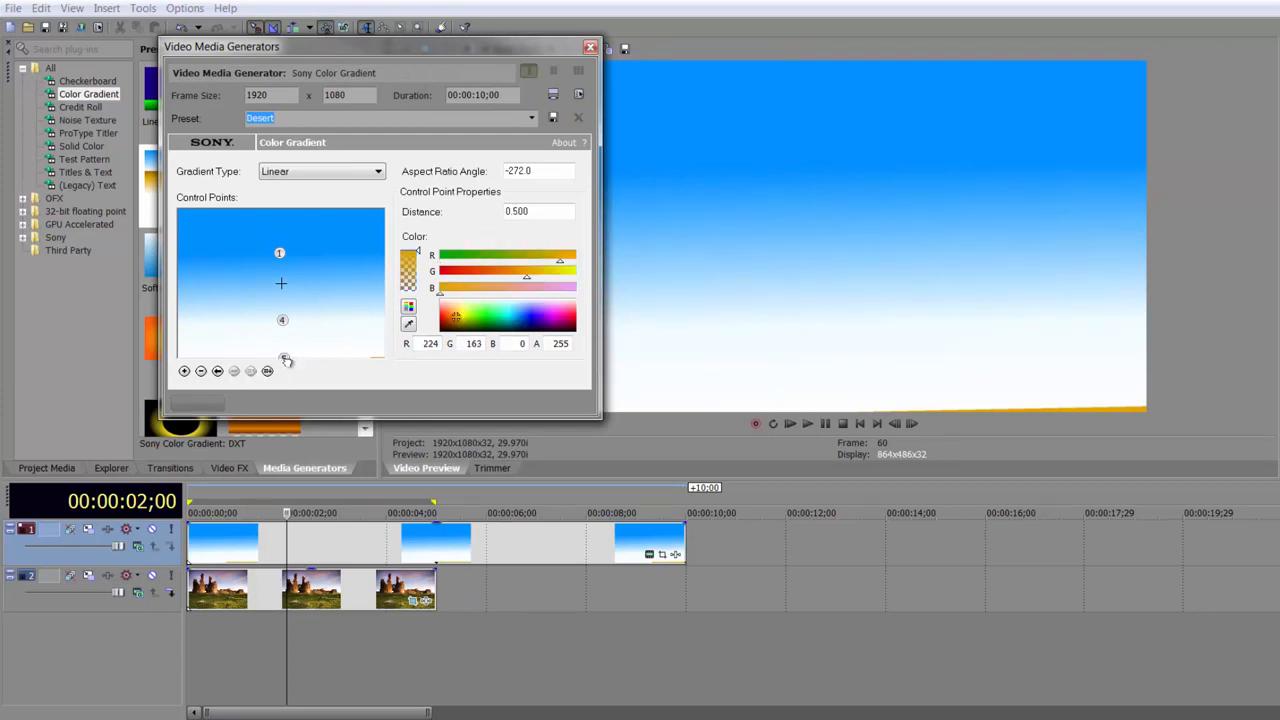
{"action": "left_click_drag", "start_coordinate": [287, 372], "coordinate": [286, 373]}
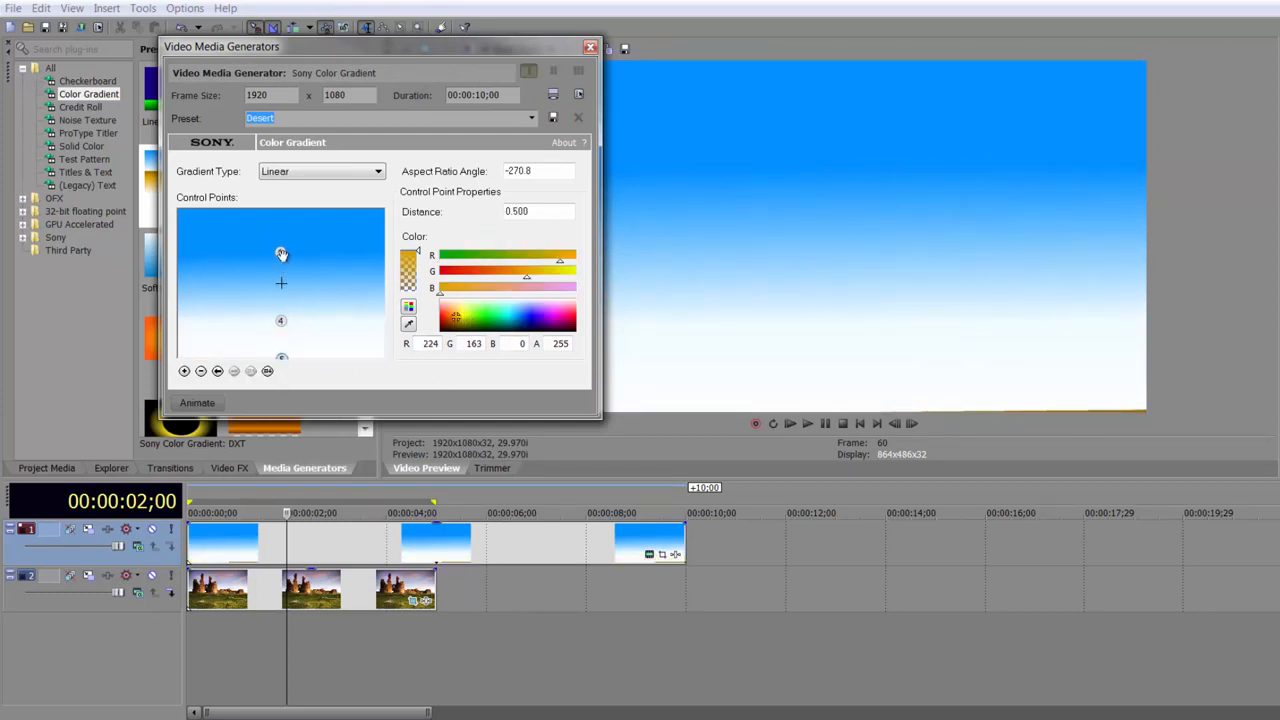
{"action": "left_click", "coordinate": [281, 254]}
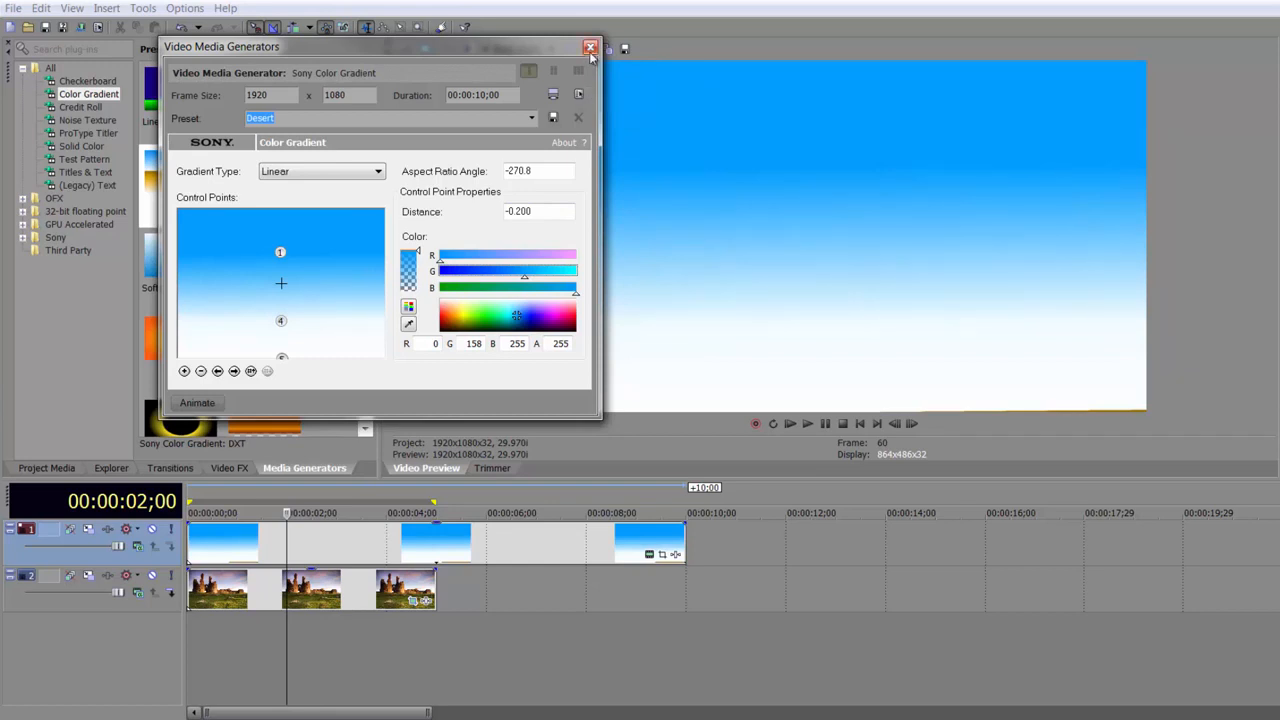
{"action": "left_click_drag", "start_coordinate": [281, 323], "coordinate": [281, 226]}
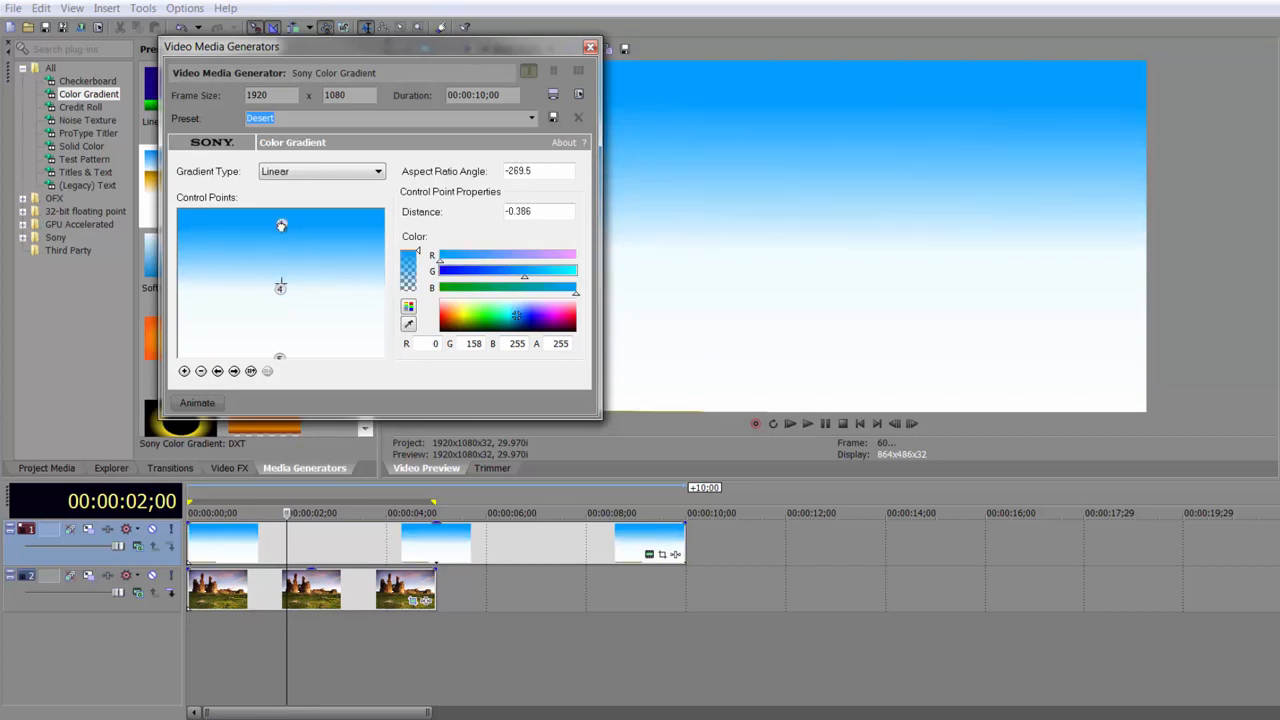
{"action": "left_click", "coordinate": [590, 47]}
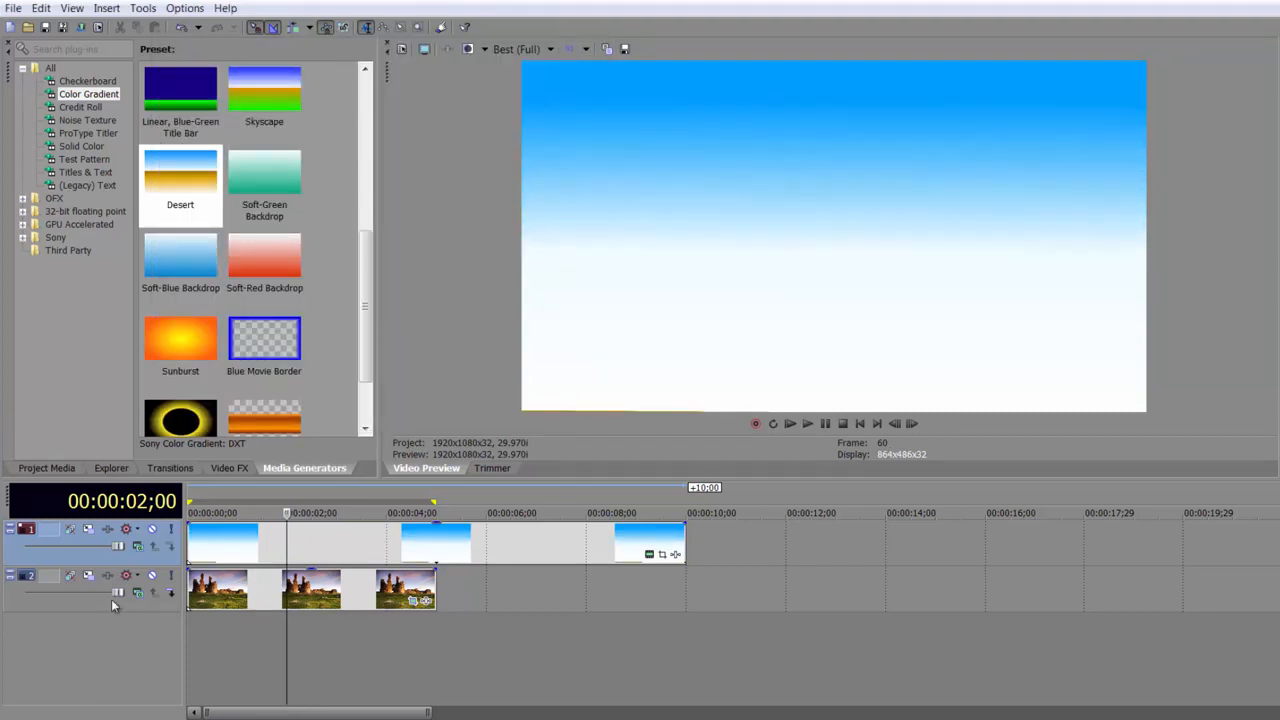
Set the upper track's compositing mode to Multiply (Mask) and try adjusting the gradient clip's opacity
{"action": "left_click", "coordinate": [138, 546]}
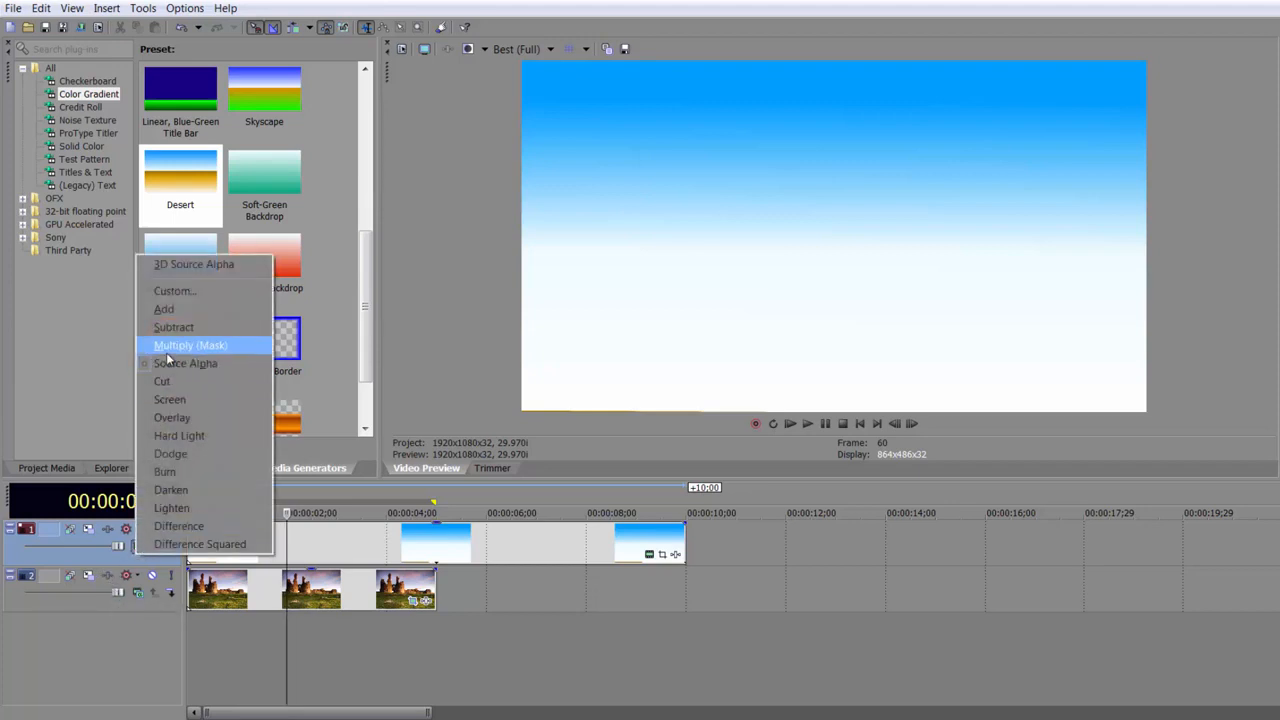
{"action": "left_click", "coordinate": [166, 352]}
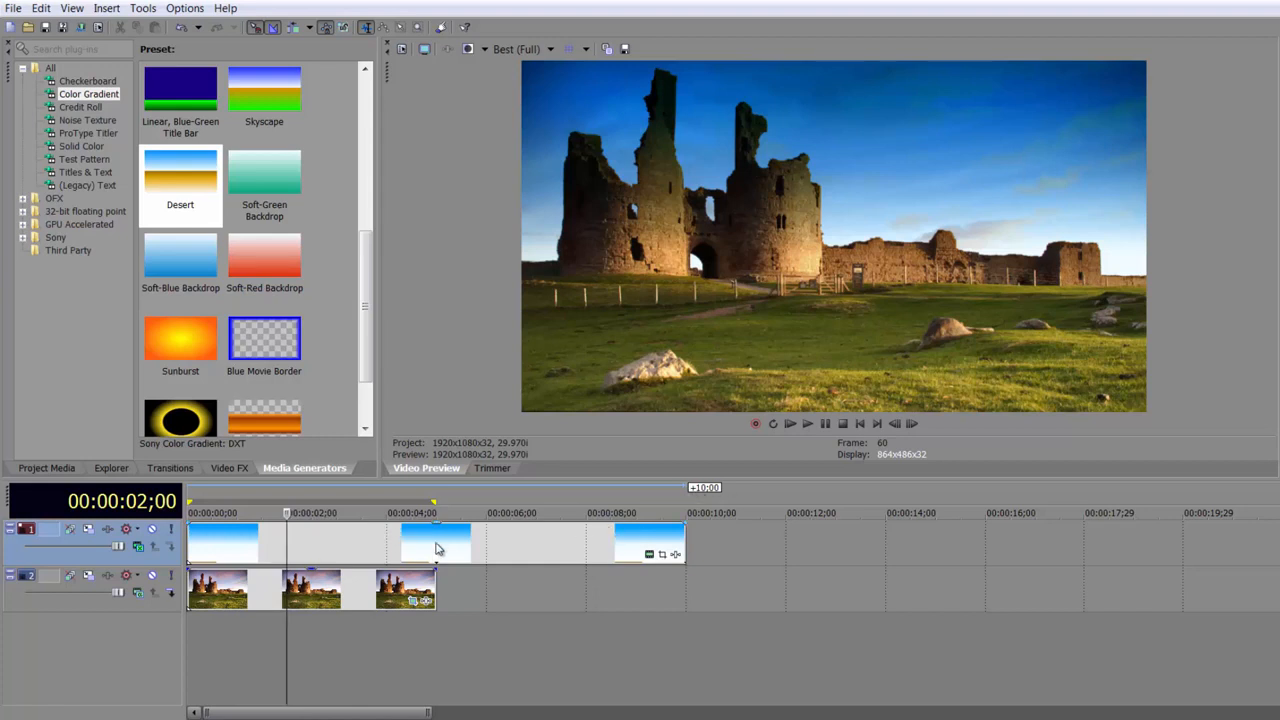
{"action": "mouse_move", "coordinate": [441, 530]}
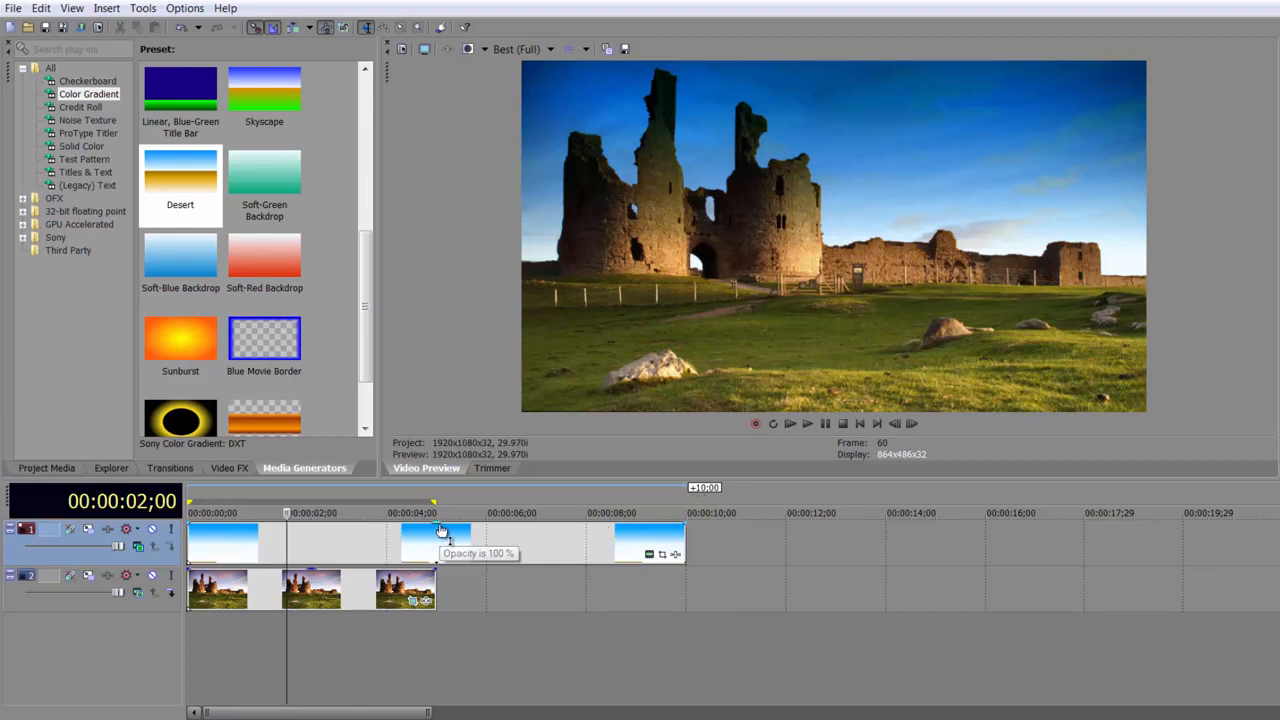
{"action": "mouse_move", "coordinate": [441, 530]}
{"action": "left_mouse_down"}
{"action": "mouse_move", "coordinate": [442, 558]}
{"action": "mouse_move", "coordinate": [441, 520]}
{"action": "left_mouse_up"}
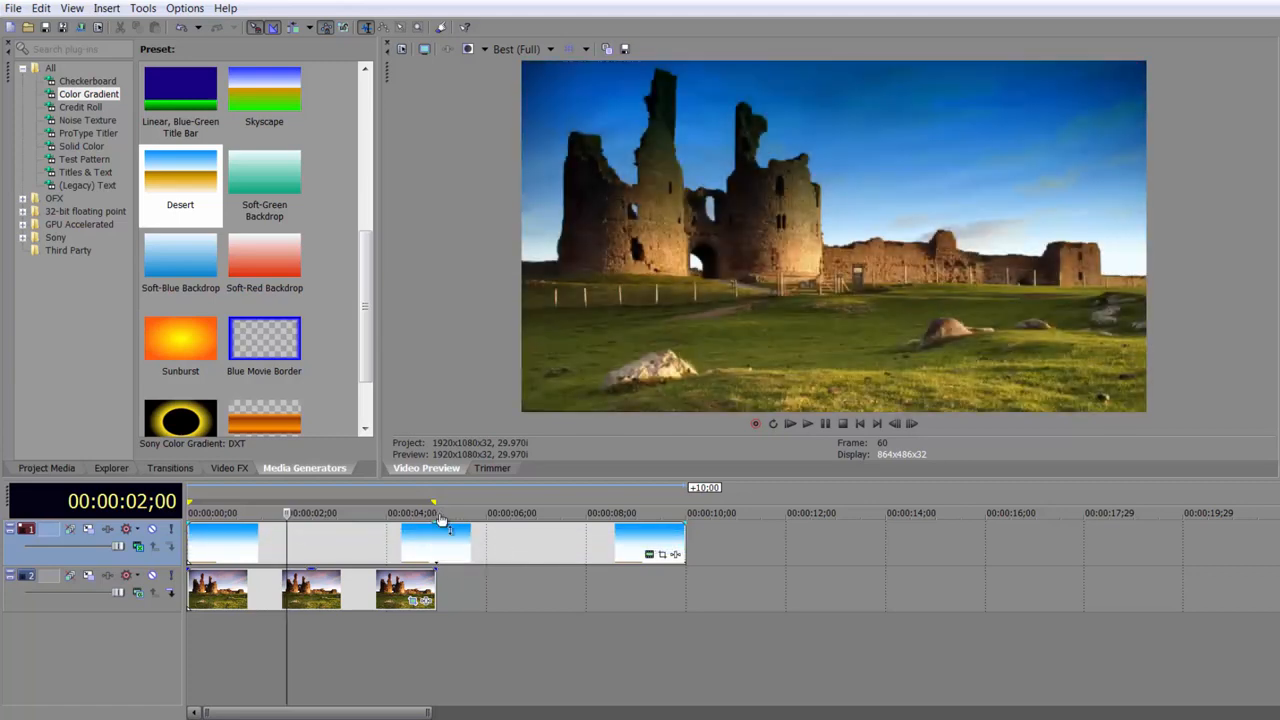
Reopen the gradient clip's generator settings beside the preview and change point 1's colour to pale blue, RGB 166, 231, 255
{"action": "left_click", "coordinate": [649, 554]}
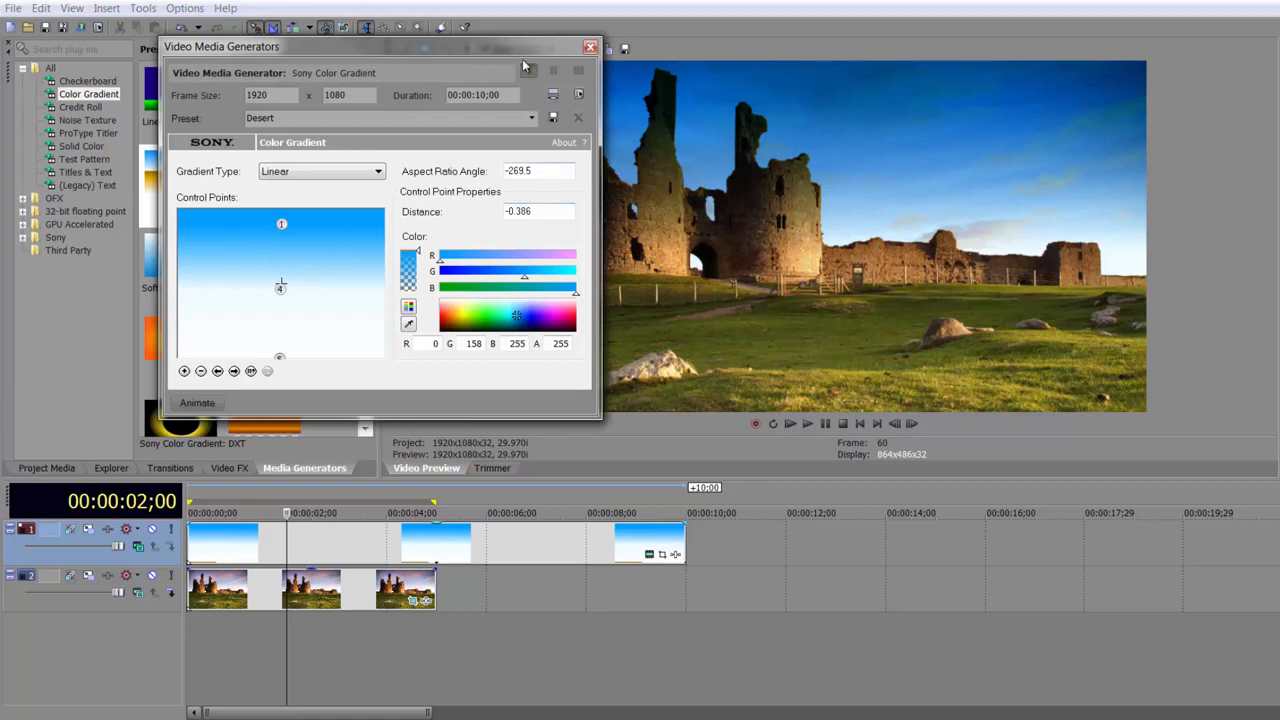
{"action": "left_click_drag", "start_coordinate": [514, 52], "coordinate": [379, 49]}
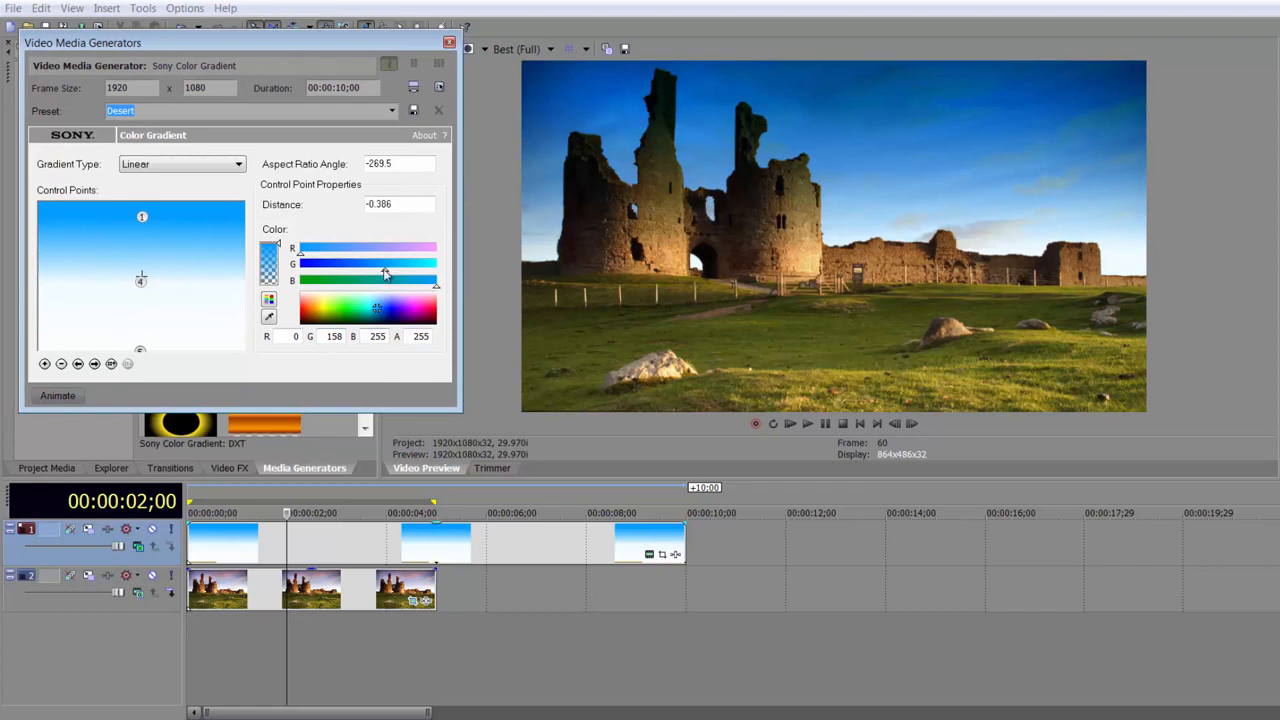
{"action": "left_click_drag", "start_coordinate": [384, 271], "coordinate": [374, 299]}
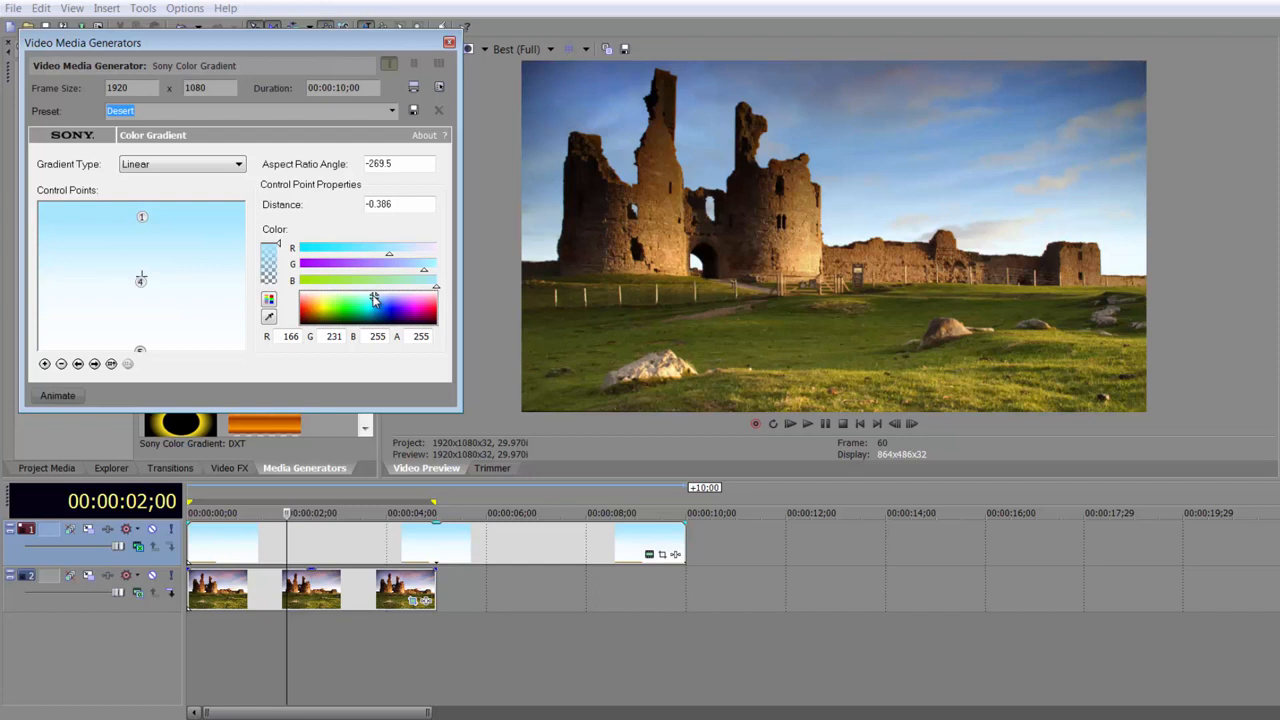
Change gradient control point 1's colour to RGB 133, 241, 255 and close the generator settings
{"action": "mouse_move", "coordinate": [374, 300]}
{"action": "left_mouse_down"}
{"action": "mouse_move", "coordinate": [310, 305]}
{"action": "mouse_move", "coordinate": [371, 302]}
{"action": "left_mouse_up"}
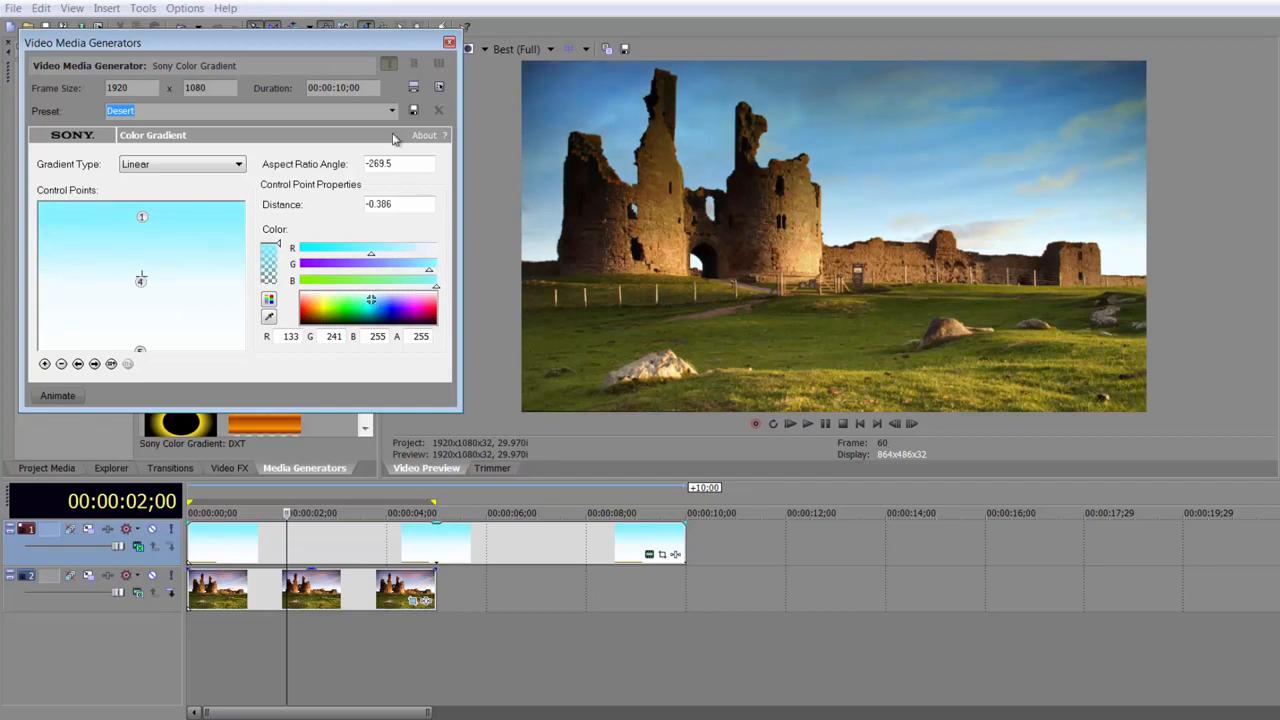
{"action": "left_click", "coordinate": [449, 42]}
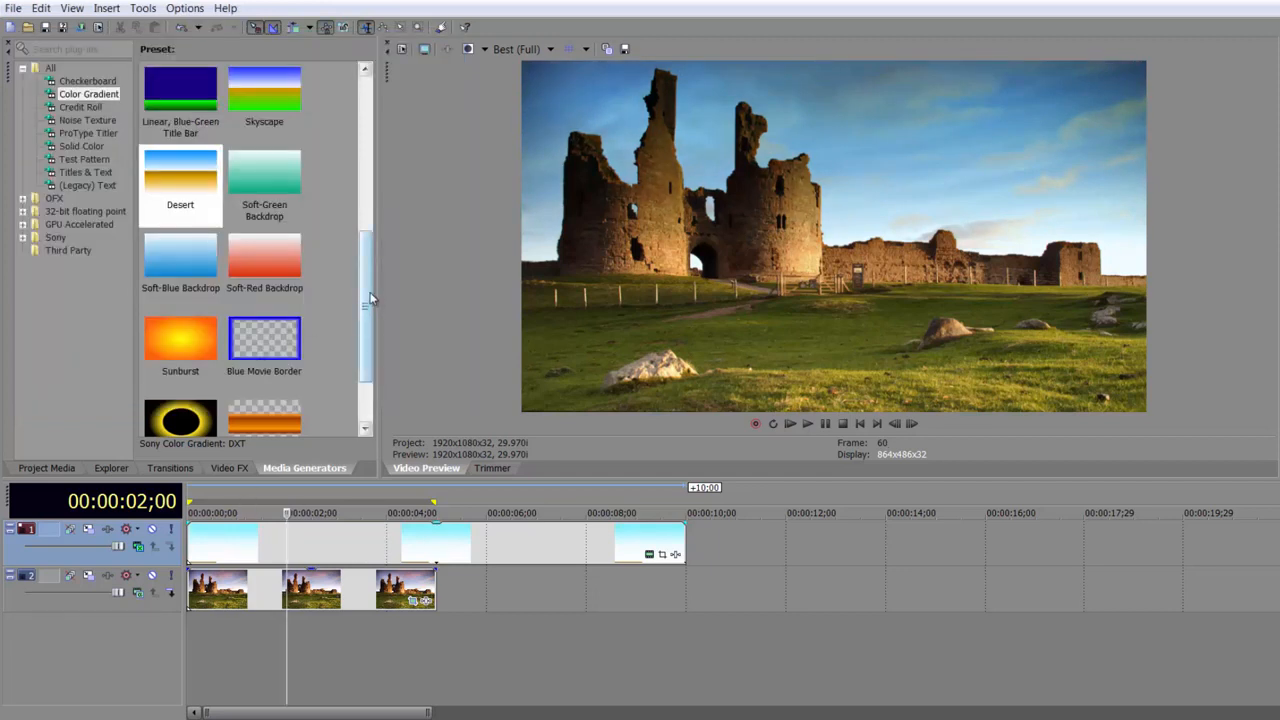
{"action": "left_click_drag", "start_coordinate": [366, 298], "coordinate": [352, 252]}
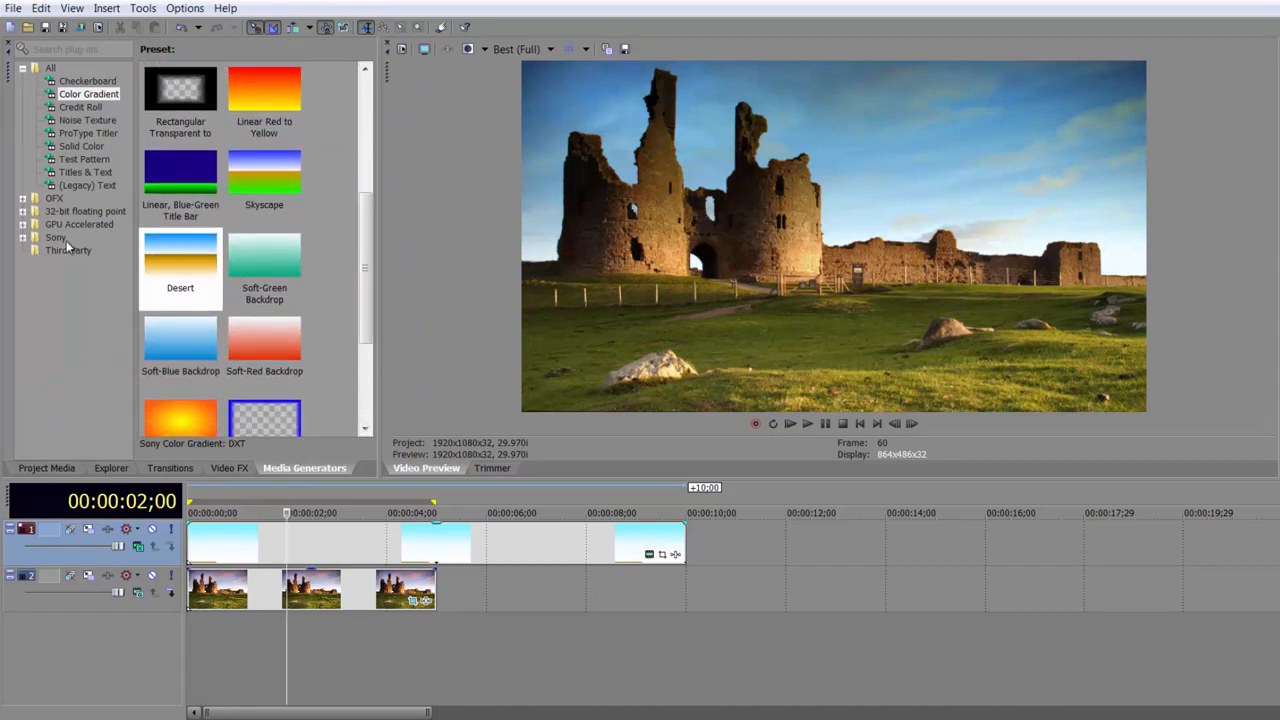
Delete the gradient clip and set the upper track's compositing mode to Source Alpha
{"action": "left_click", "coordinate": [497, 544]}
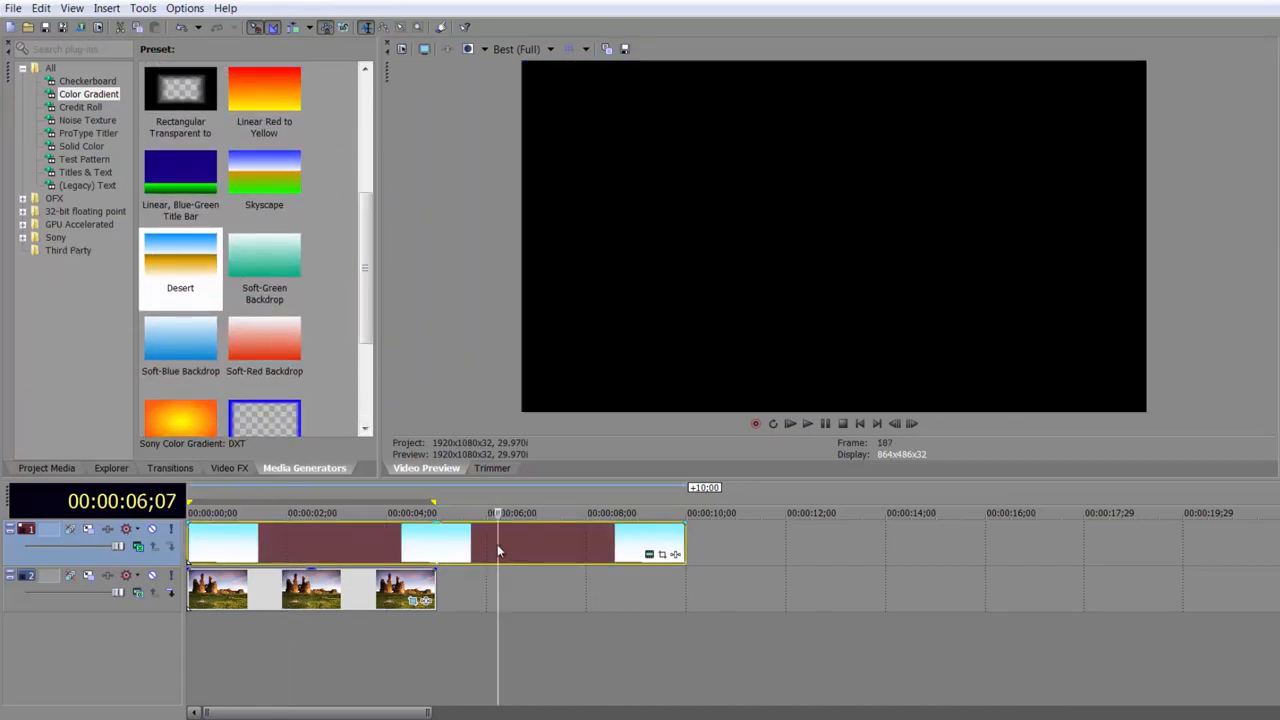
{"action": "key", "text": "Delete"}
{"action": "left_click", "coordinate": [284, 558]}
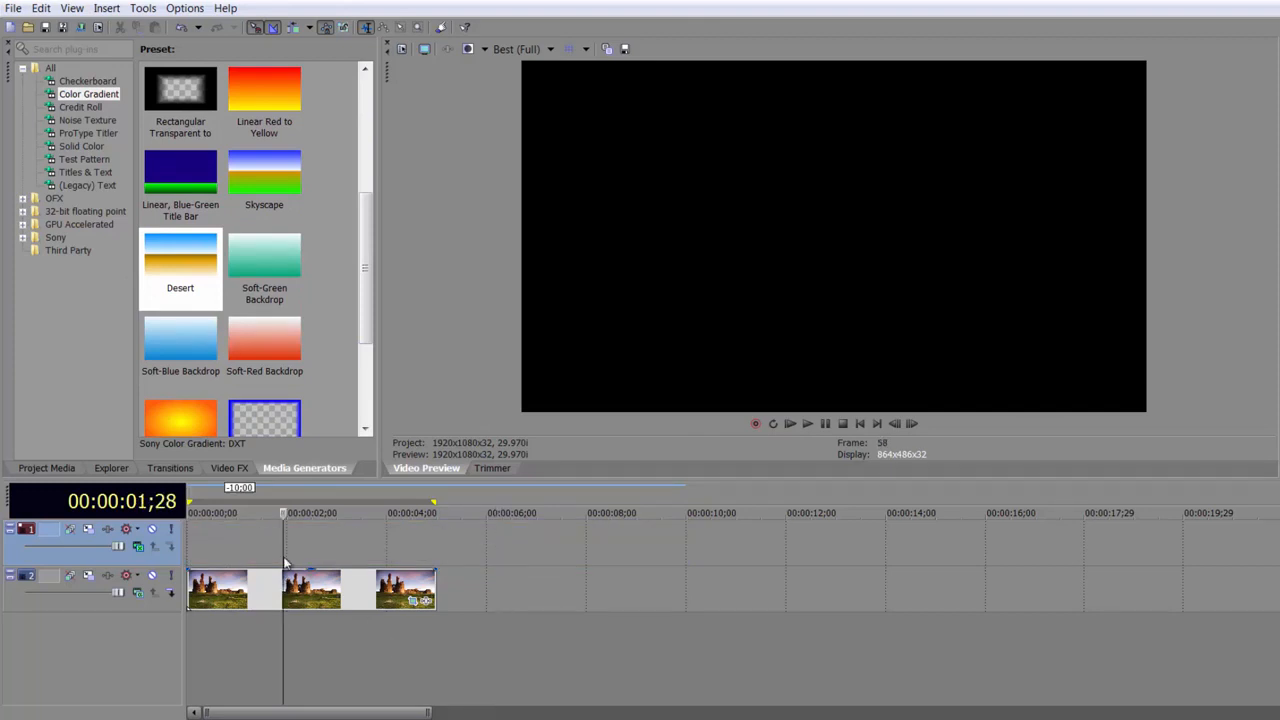
{"action": "key", "text": "Left"}
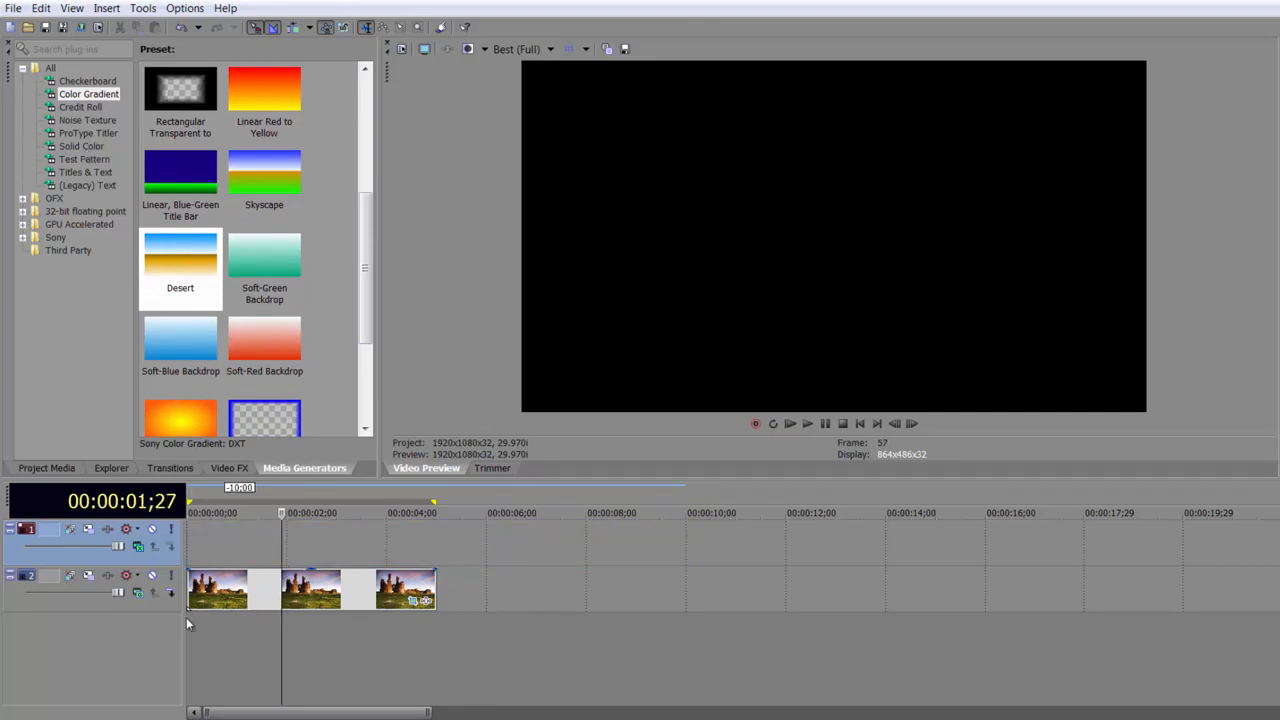
{"action": "left_click", "coordinate": [139, 548]}
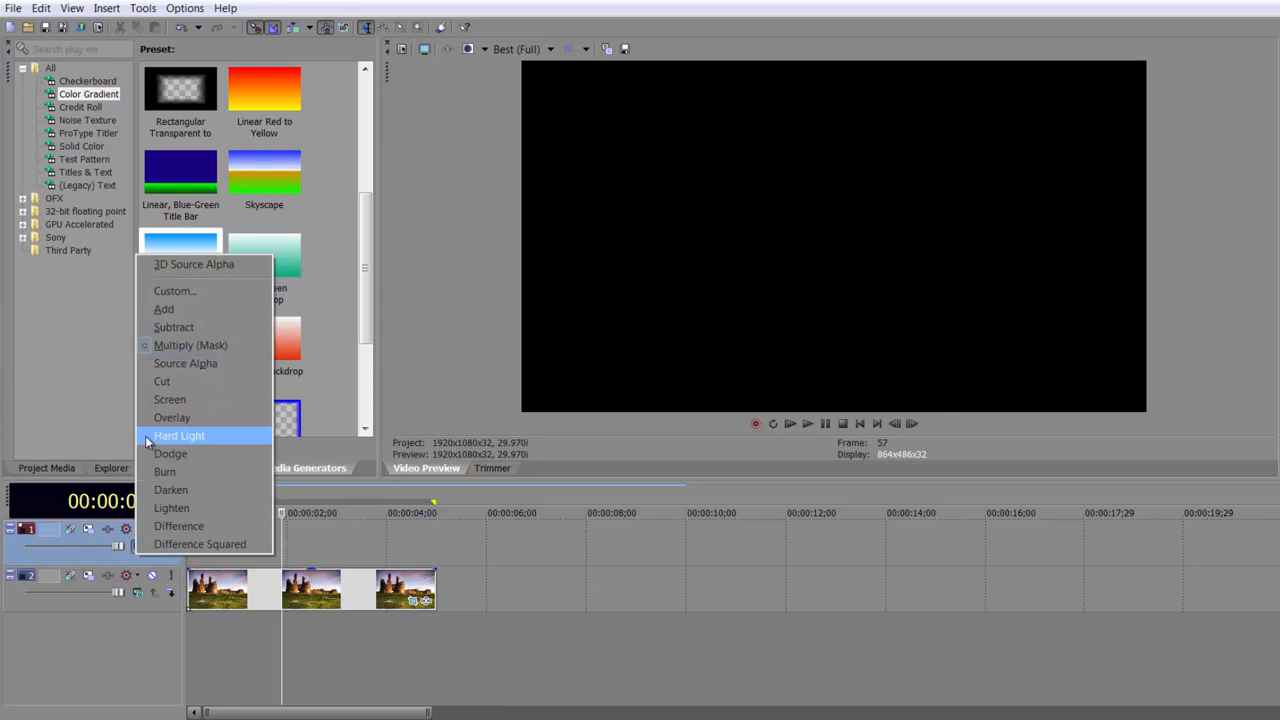
{"action": "left_click", "coordinate": [168, 363]}
Add an Orange Solid Color clip above the castle clip at the timeline start and lower its colour's alpha to 0.45
{"action": "left_click", "coordinate": [76, 148]}
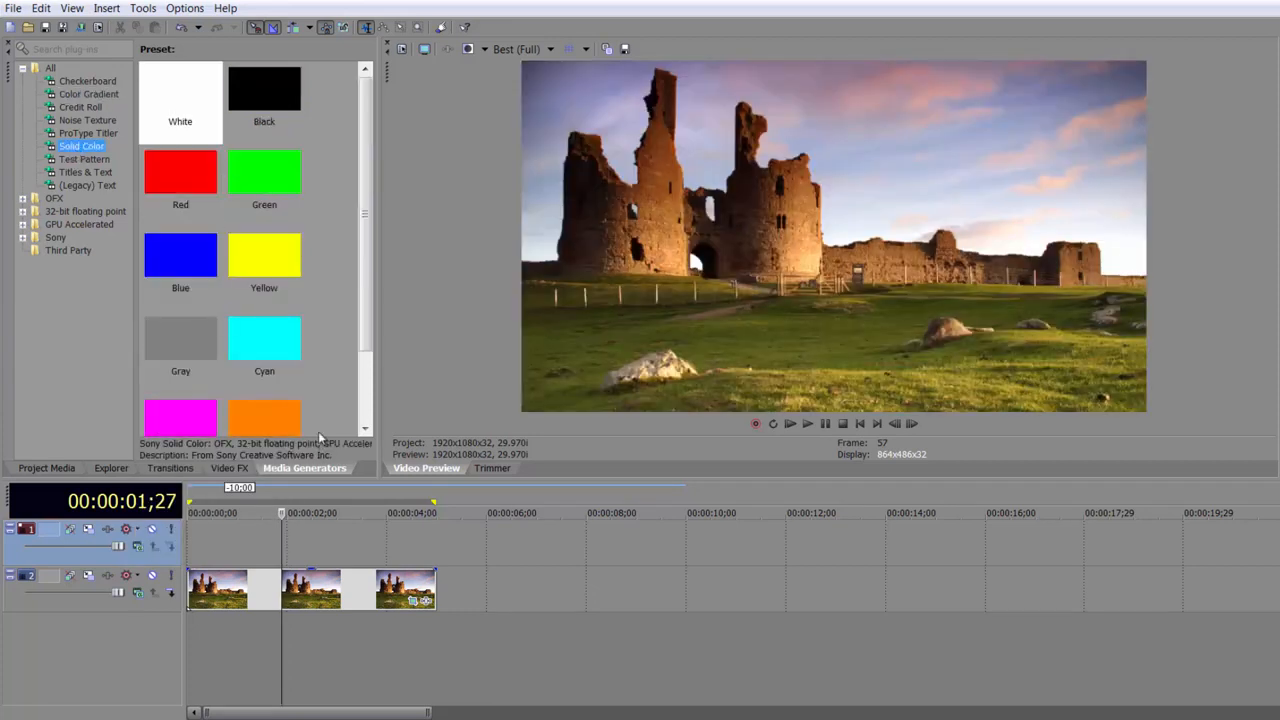
{"action": "left_click_drag", "start_coordinate": [265, 424], "coordinate": [190, 543]}
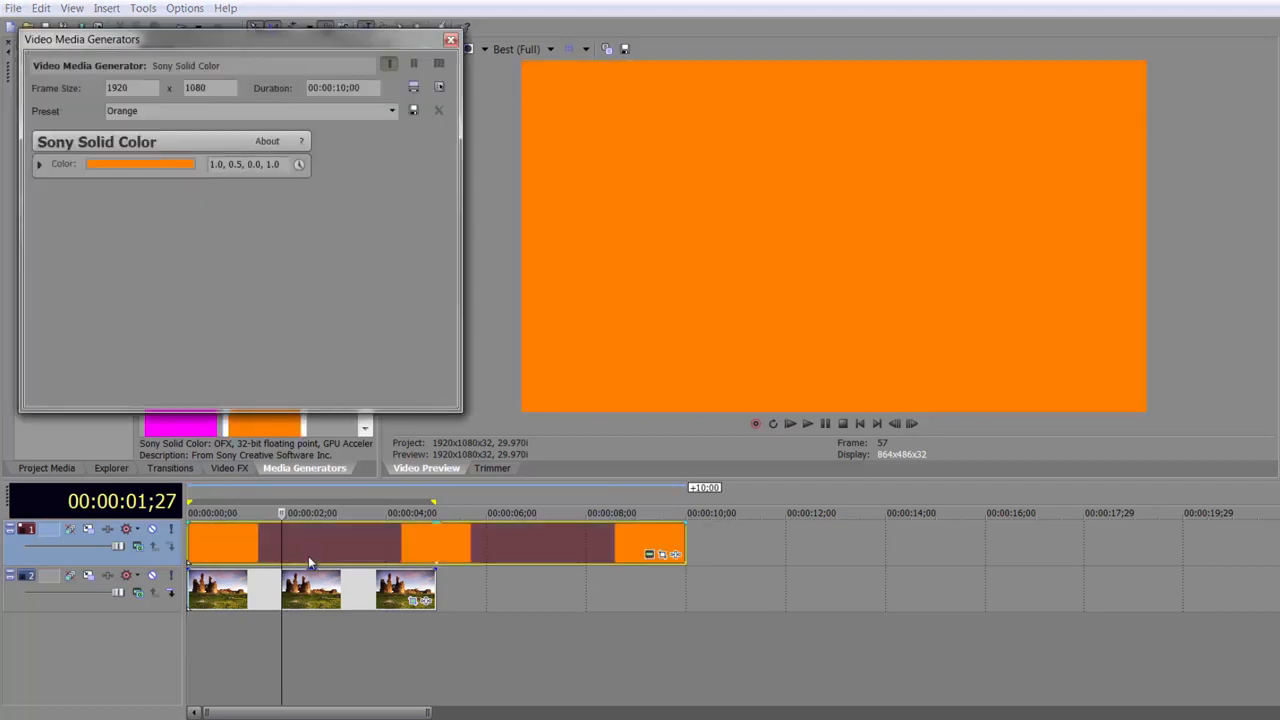
{"action": "left_click", "coordinate": [155, 165]}
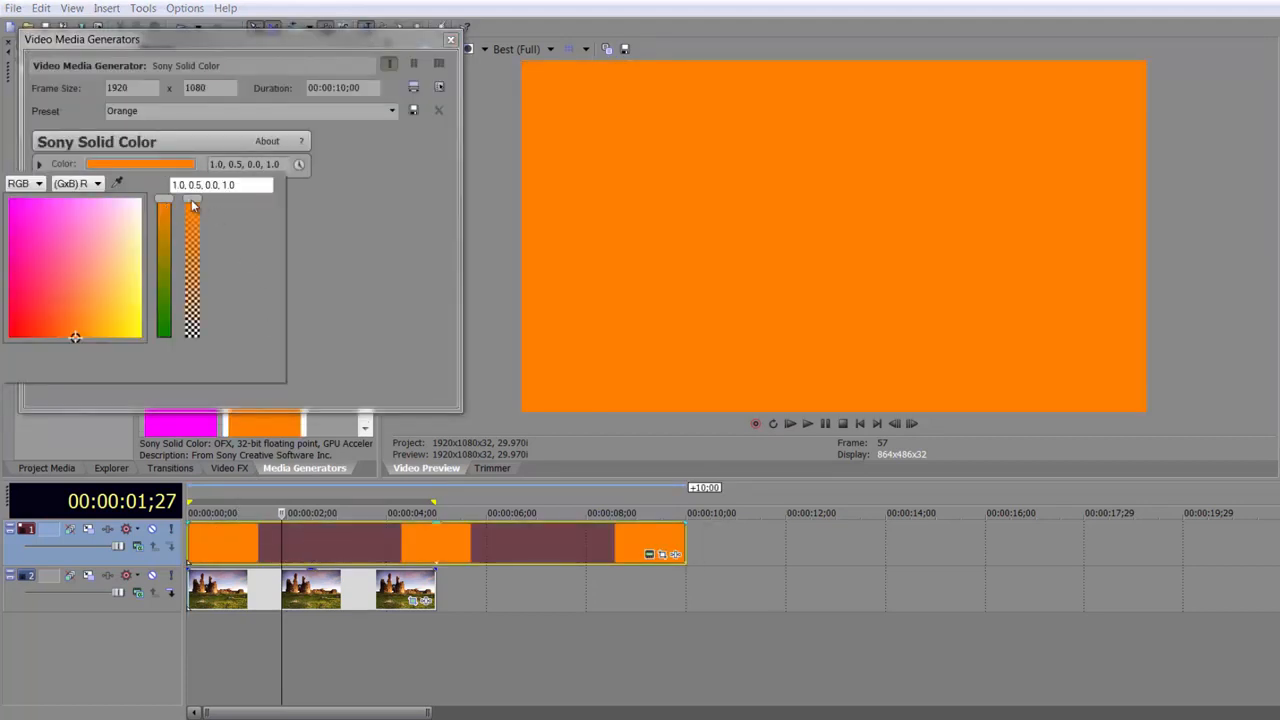
{"action": "left_click_drag", "start_coordinate": [193, 205], "coordinate": [198, 280]}
{"action": "left_click", "coordinate": [450, 40]}
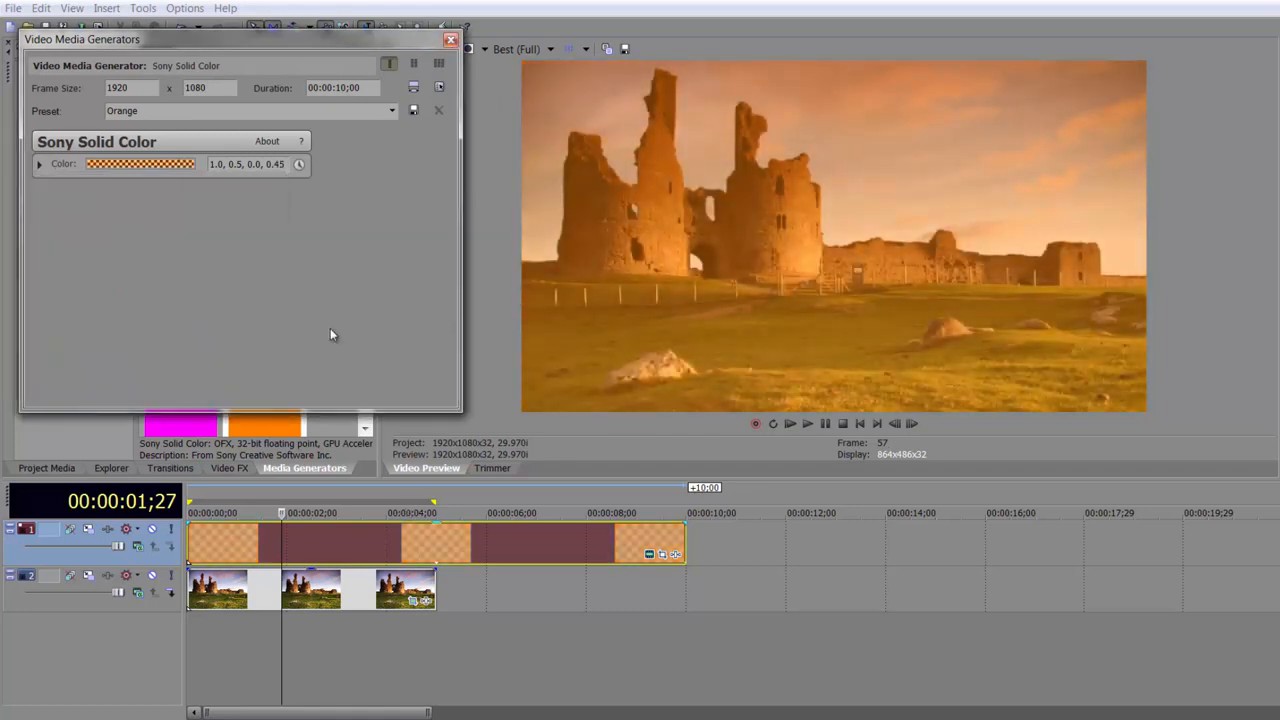
{"action": "left_click", "coordinate": [451, 41]}
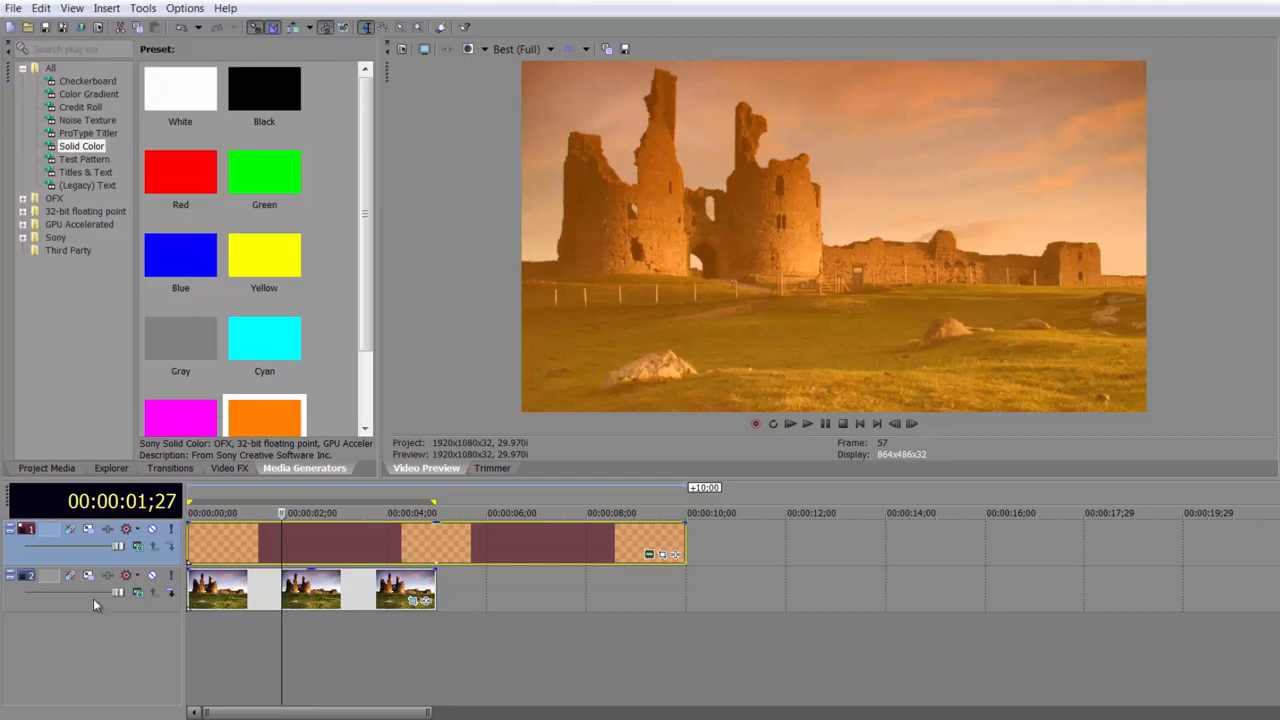
Set the compositing mode of the orange clip's track to Multiply (Mask)
{"action": "left_click", "coordinate": [138, 545]}
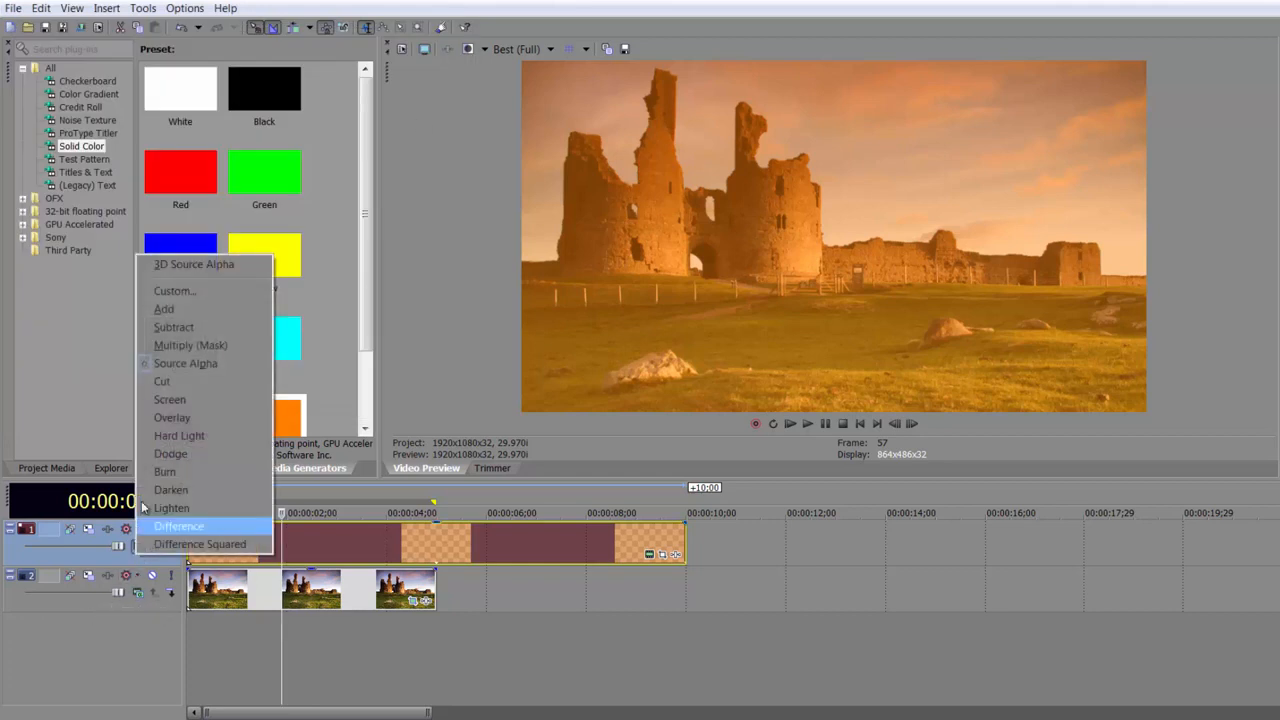
{"action": "left_click", "coordinate": [181, 352]}
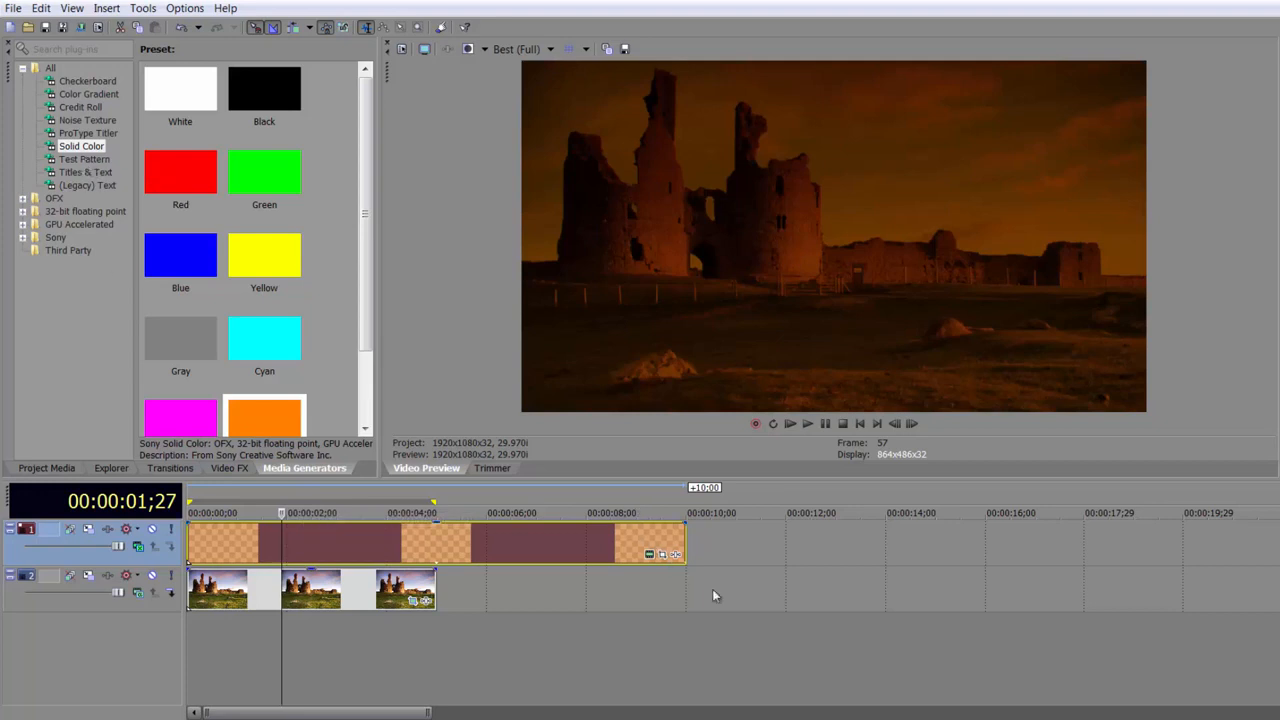
Add a Blue Solid Color clip on the upper track at about 11 seconds and set the track's compositing mode to Source Alpha
{"action": "left_click", "coordinate": [758, 557]}
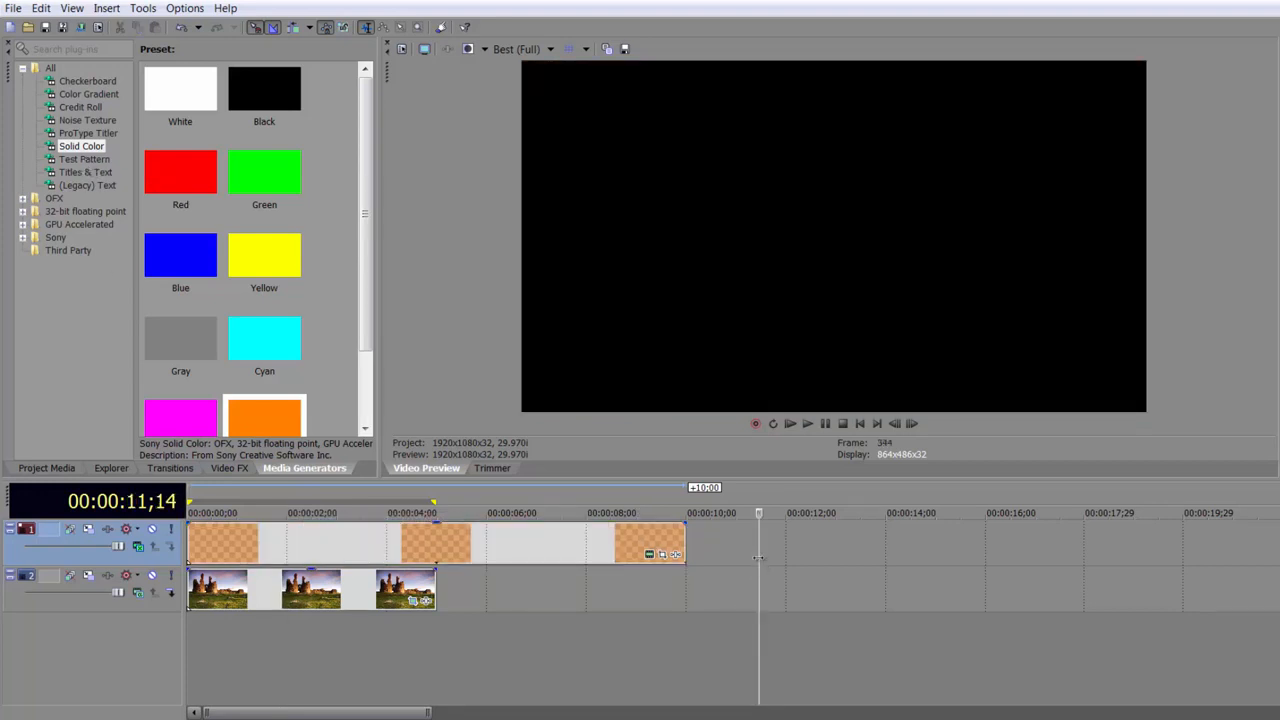
{"action": "left_click_drag", "start_coordinate": [180, 262], "coordinate": [736, 560]}
{"action": "left_click", "coordinate": [139, 546]}
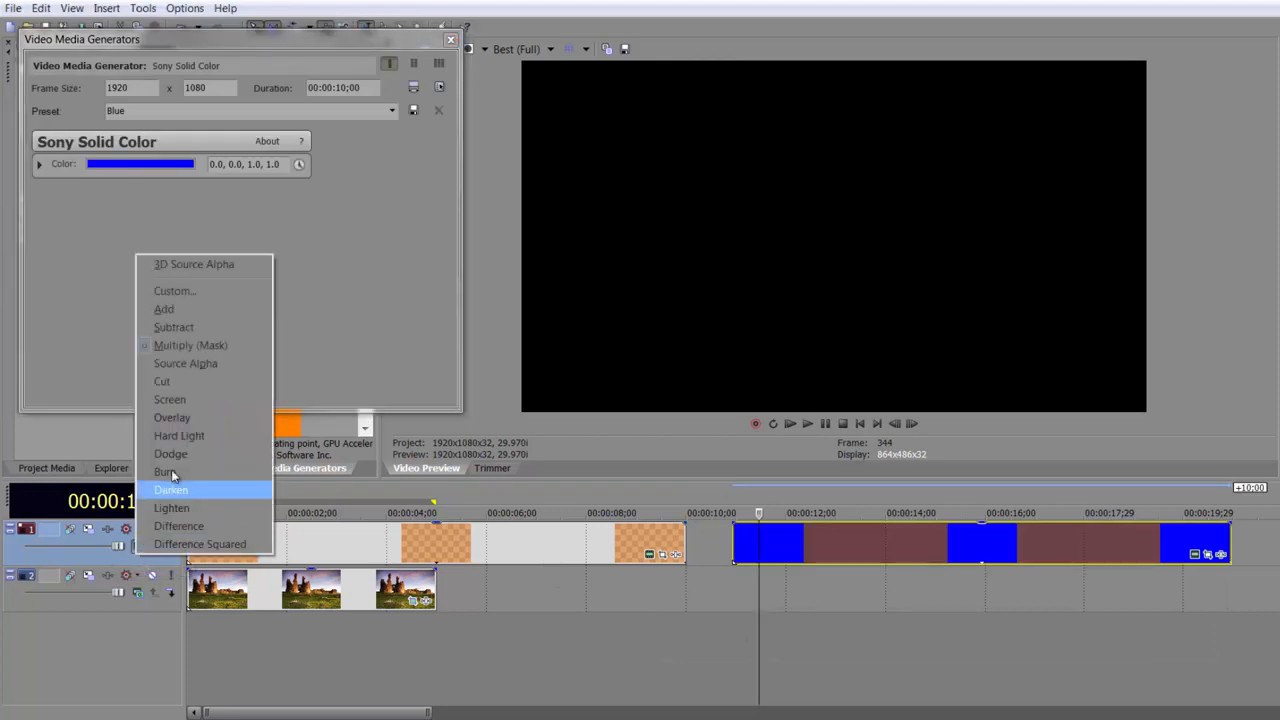
{"action": "left_click", "coordinate": [180, 363]}
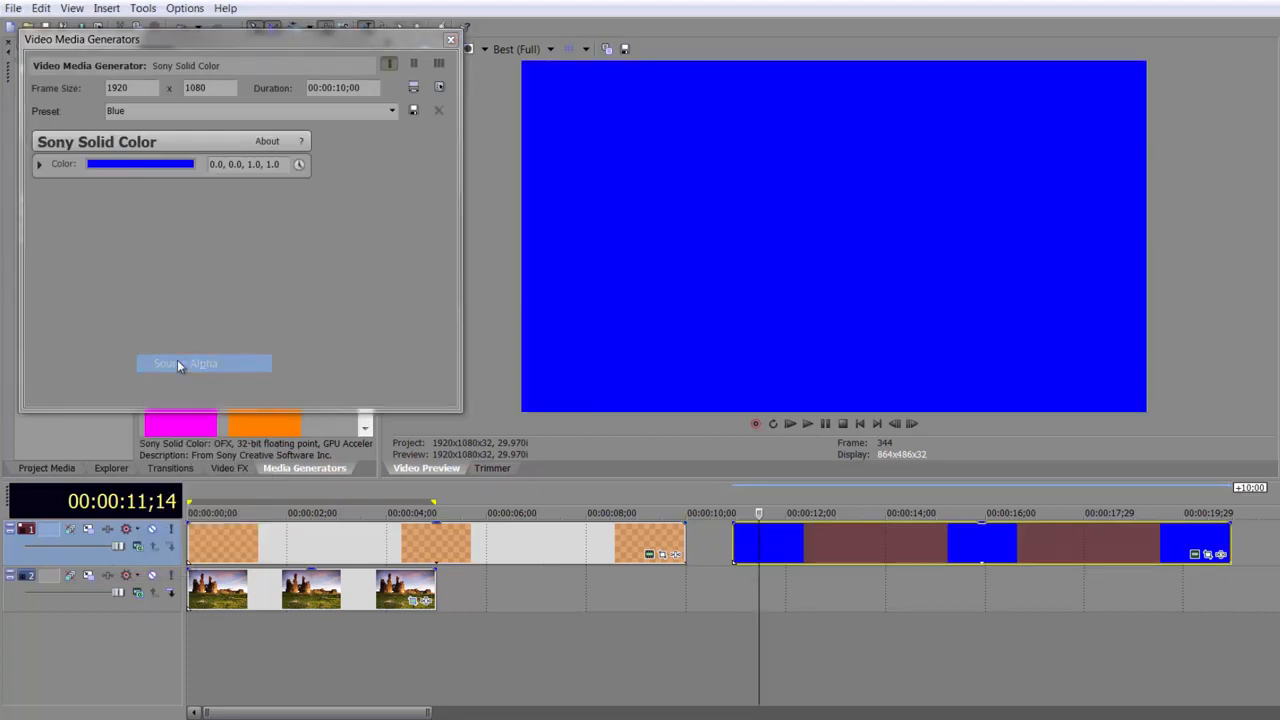
{"action": "left_click", "coordinate": [450, 44]}
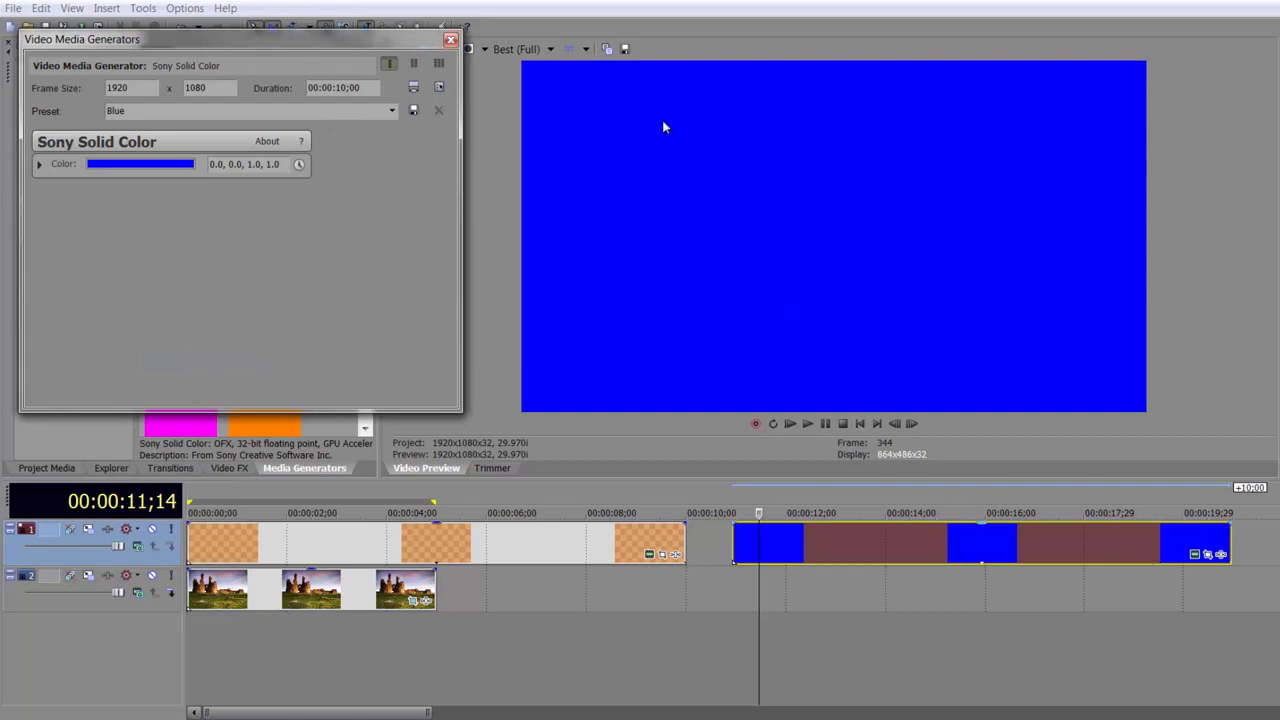
{"action": "left_click", "coordinate": [450, 40]}
Apply the BCC Granite texture effect to the blue clip and narrow its settings window to uncover the preview
{"action": "left_click", "coordinate": [899, 545]}
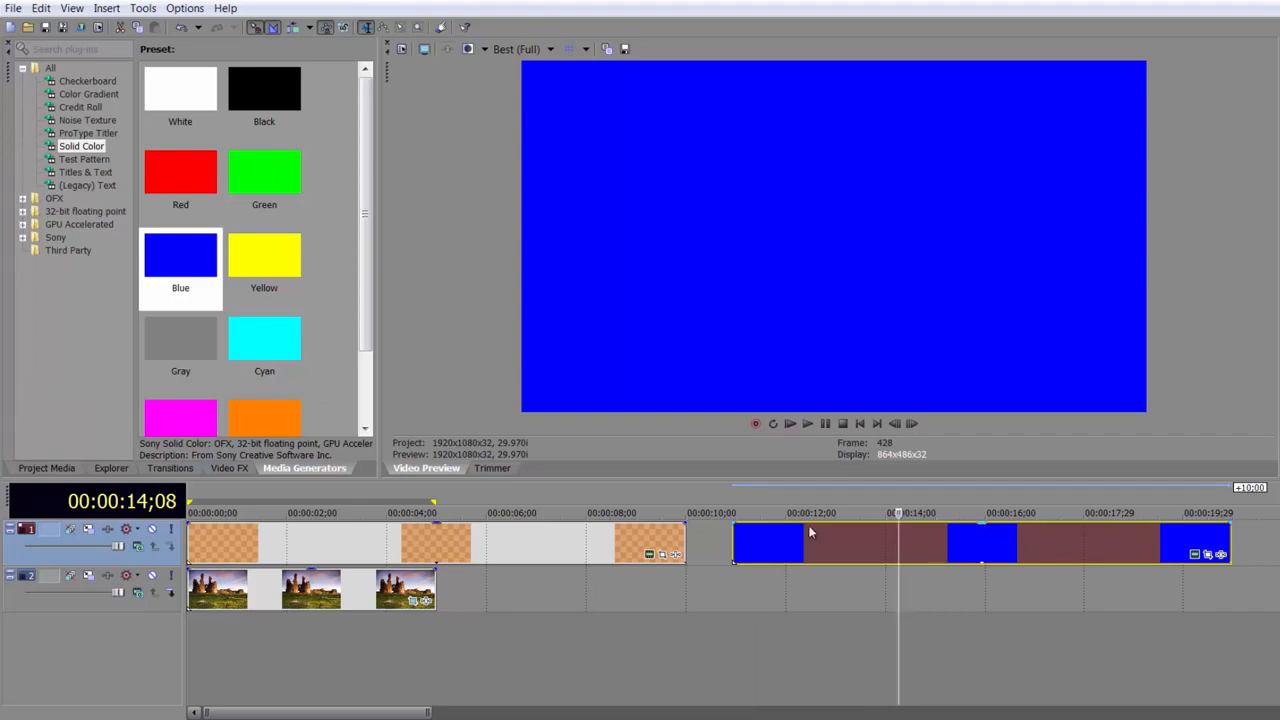
{"action": "left_click", "coordinate": [243, 470]}
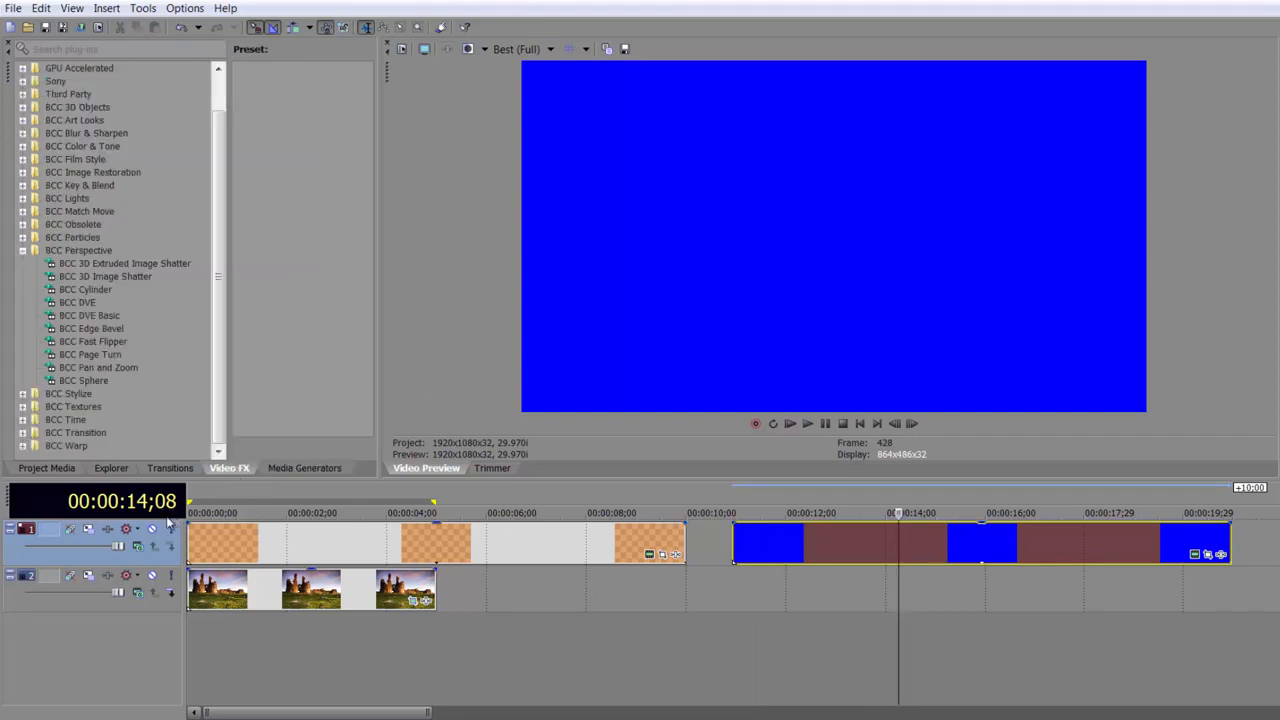
{"action": "left_click", "coordinate": [21, 251]}
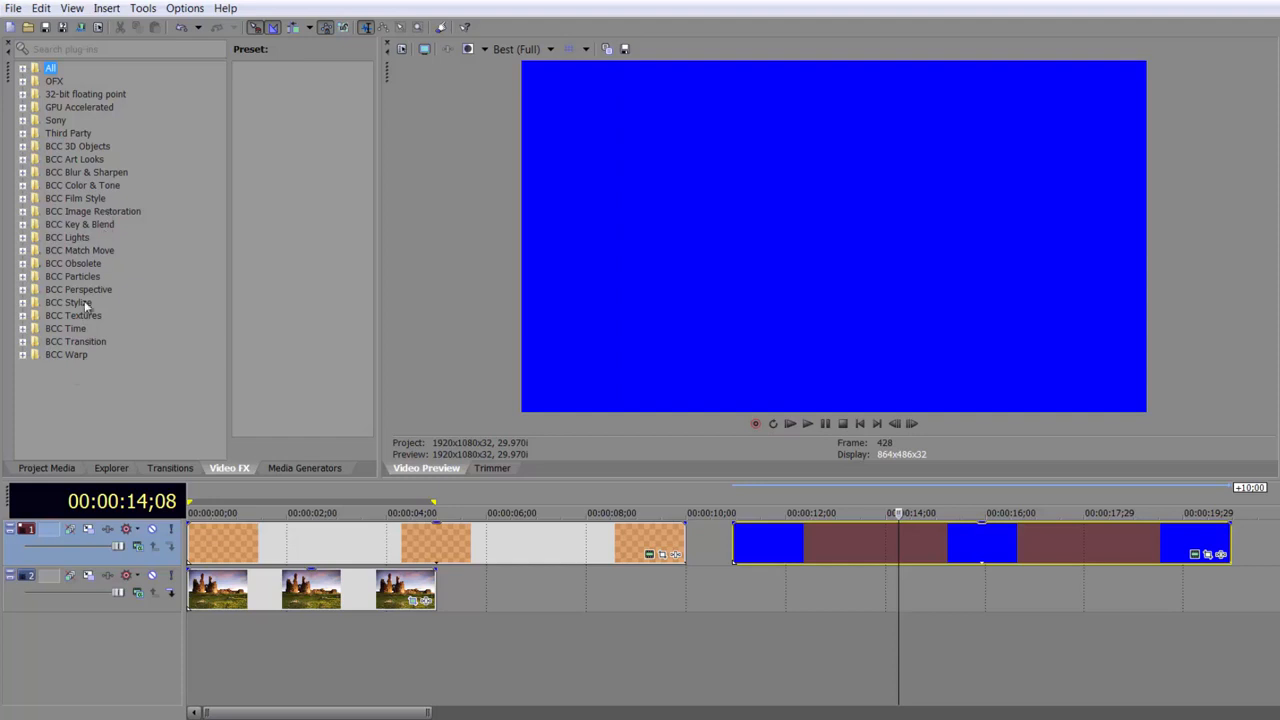
{"action": "left_click", "coordinate": [22, 316]}
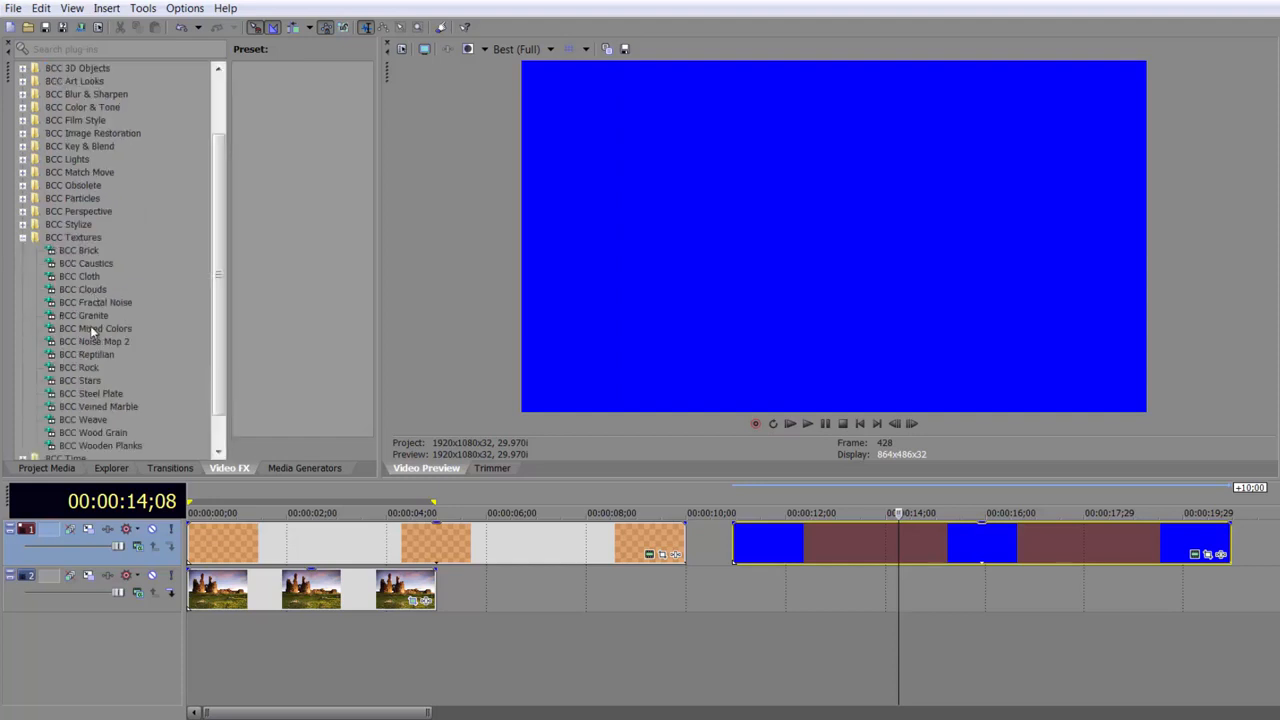
{"action": "left_click_drag", "start_coordinate": [84, 315], "coordinate": [876, 540]}
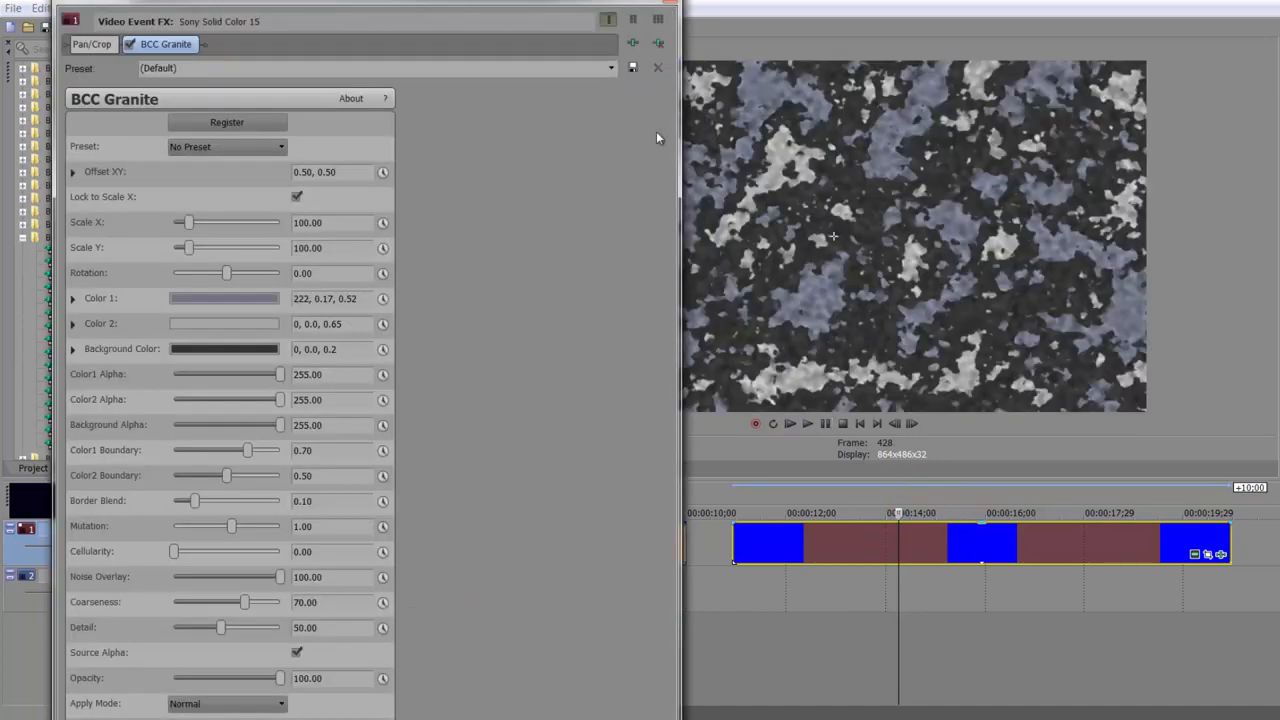
{"action": "left_click_drag", "start_coordinate": [678, 130], "coordinate": [456, 140]}
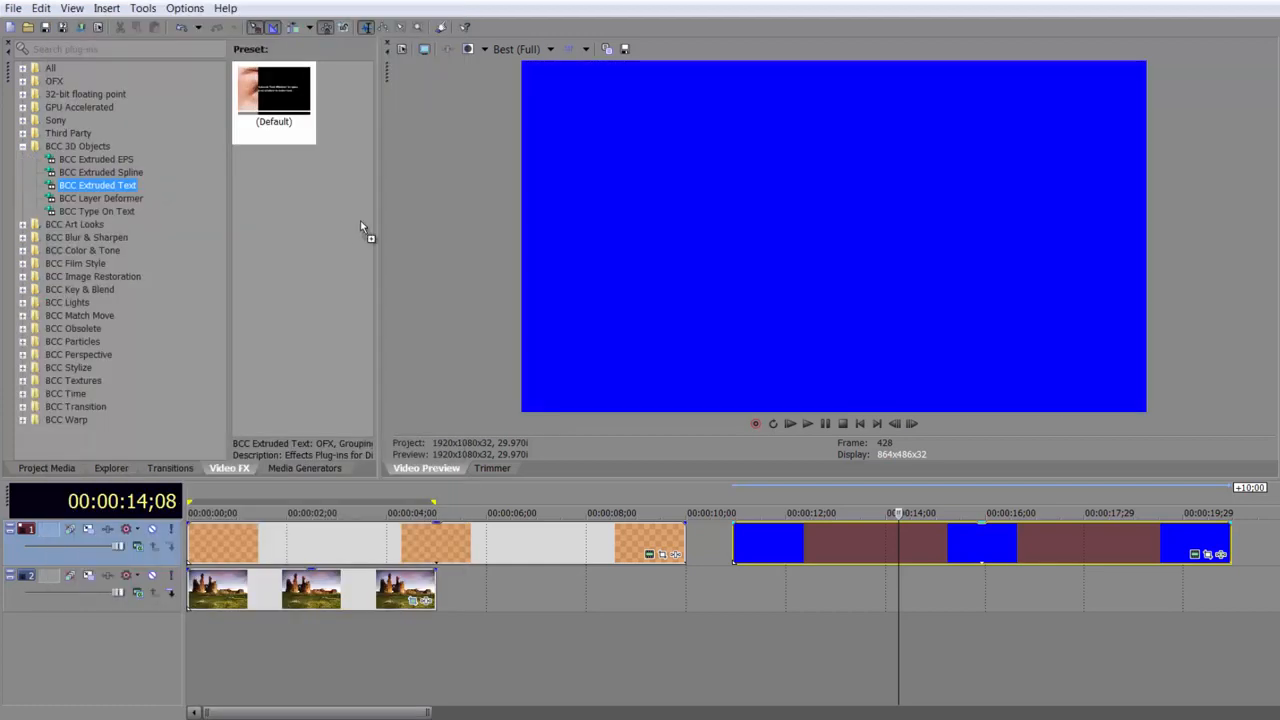
Apply the default BCC Extruded Text effect to the blue clip and enter "TEXT", centre-aligned, as its text
{"action": "left_click_drag", "start_coordinate": [363, 229], "coordinate": [960, 557]}
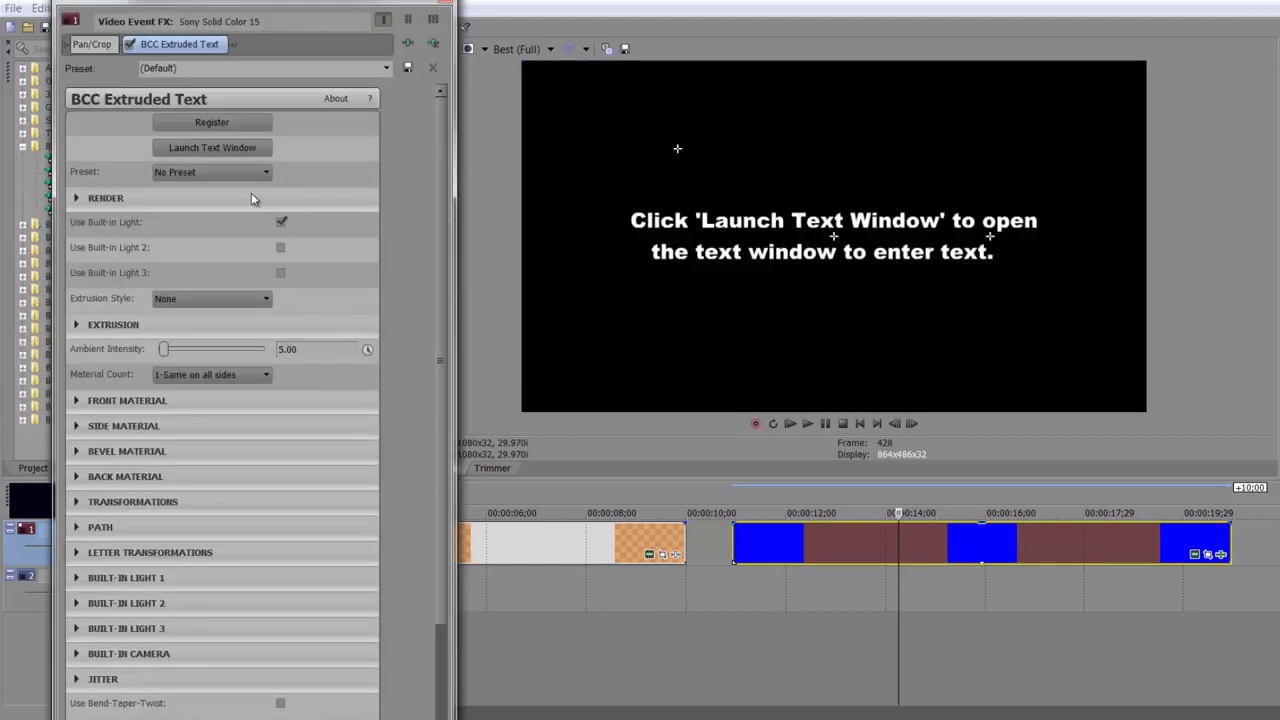
{"action": "left_click", "coordinate": [214, 147]}
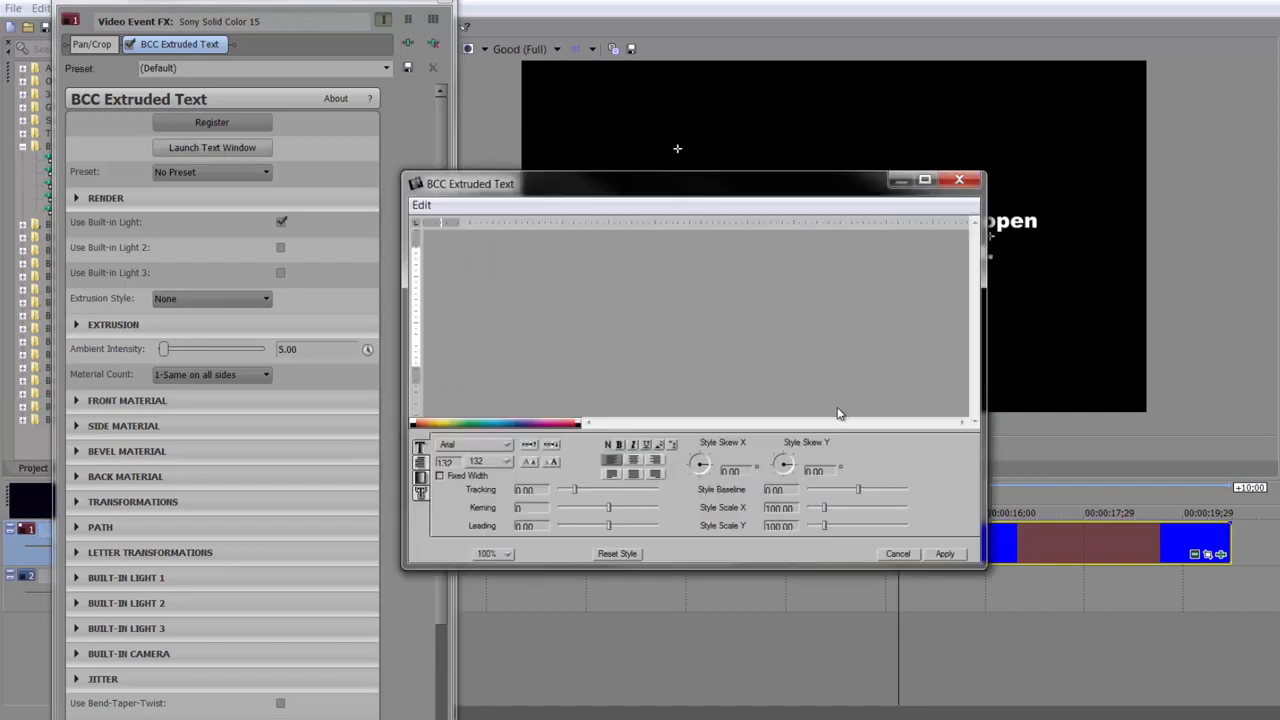
{"action": "type", "text": "TEXT"}
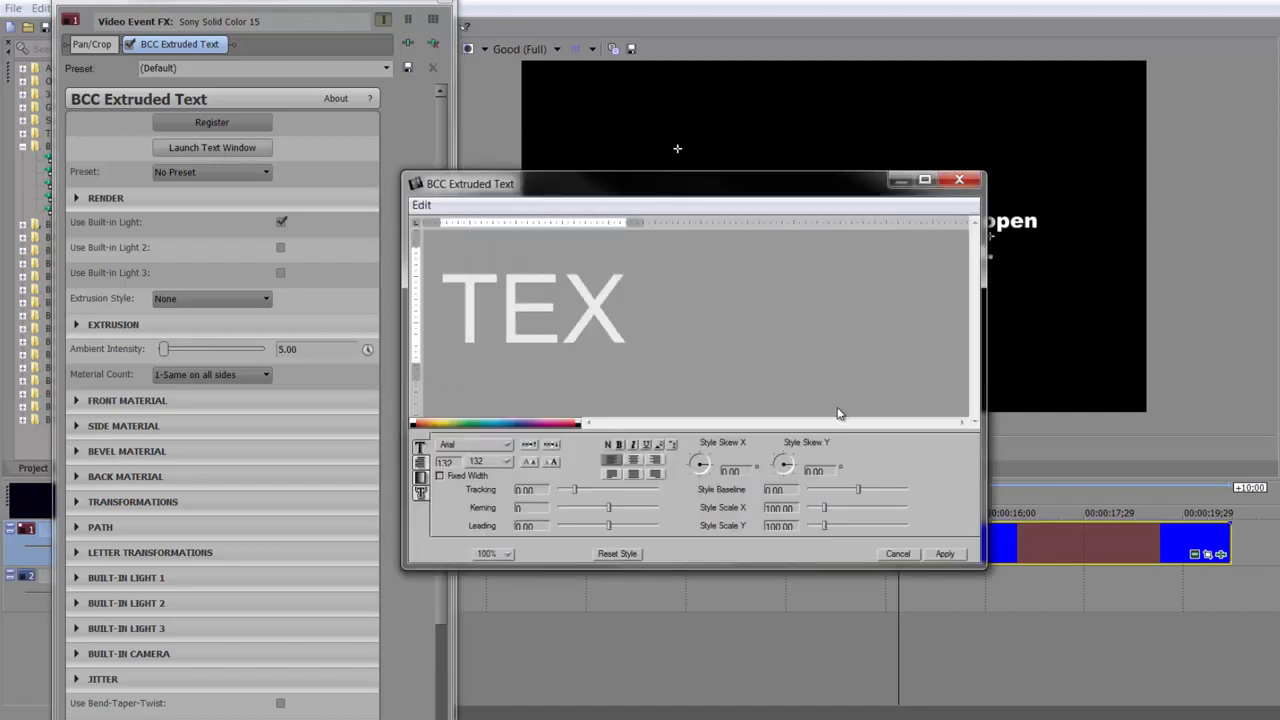
{"action": "left_click", "coordinate": [633, 459]}
{"action": "left_click", "coordinate": [940, 557]}
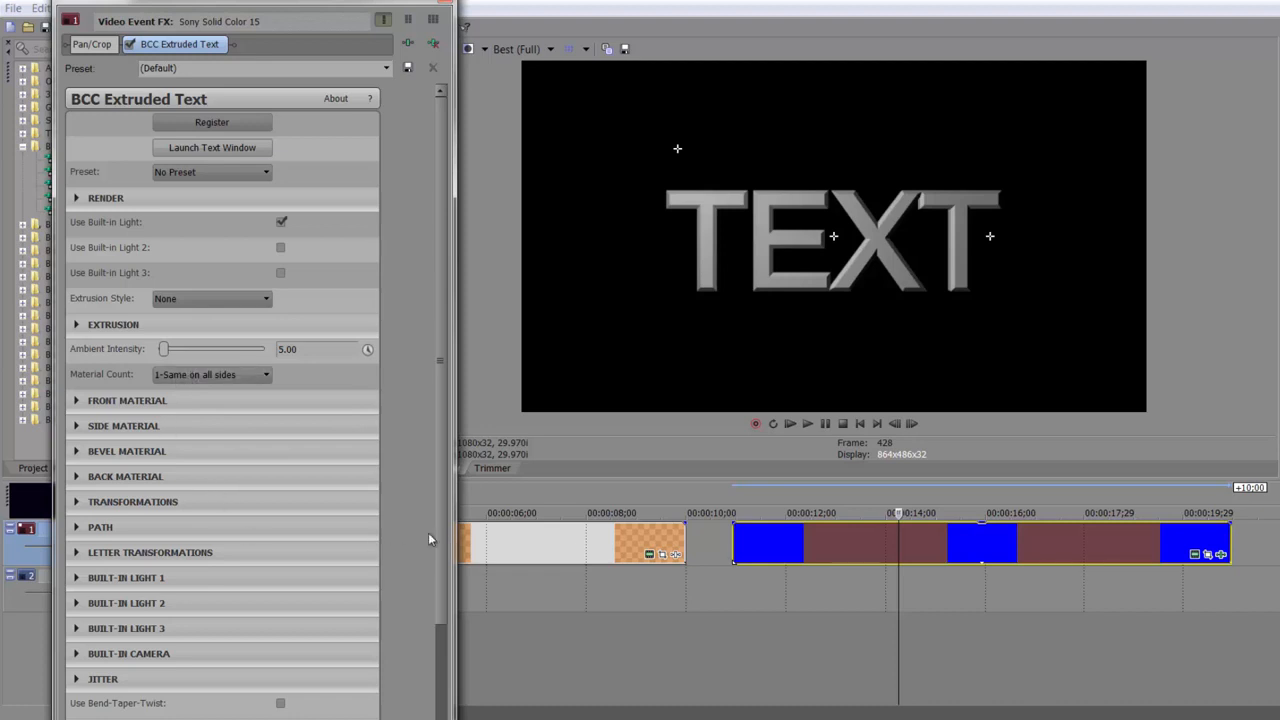
Close the effect settings and move the castle clip beneath the extruded text clip, starting at about 14 seconds
{"action": "left_click", "coordinate": [524, 572]}
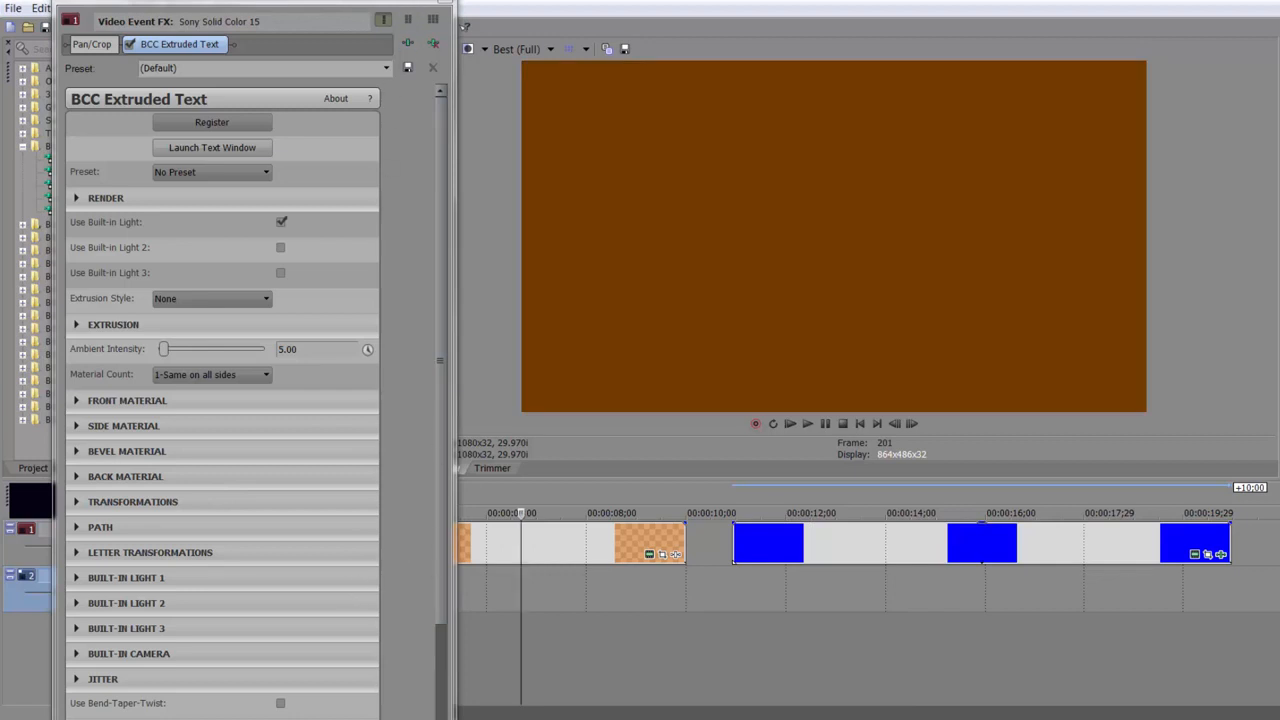
{"action": "left_click", "coordinate": [444, 4]}
{"action": "left_click_drag", "start_coordinate": [344, 600], "coordinate": [995, 597]}
{"action": "left_click", "coordinate": [991, 648]}
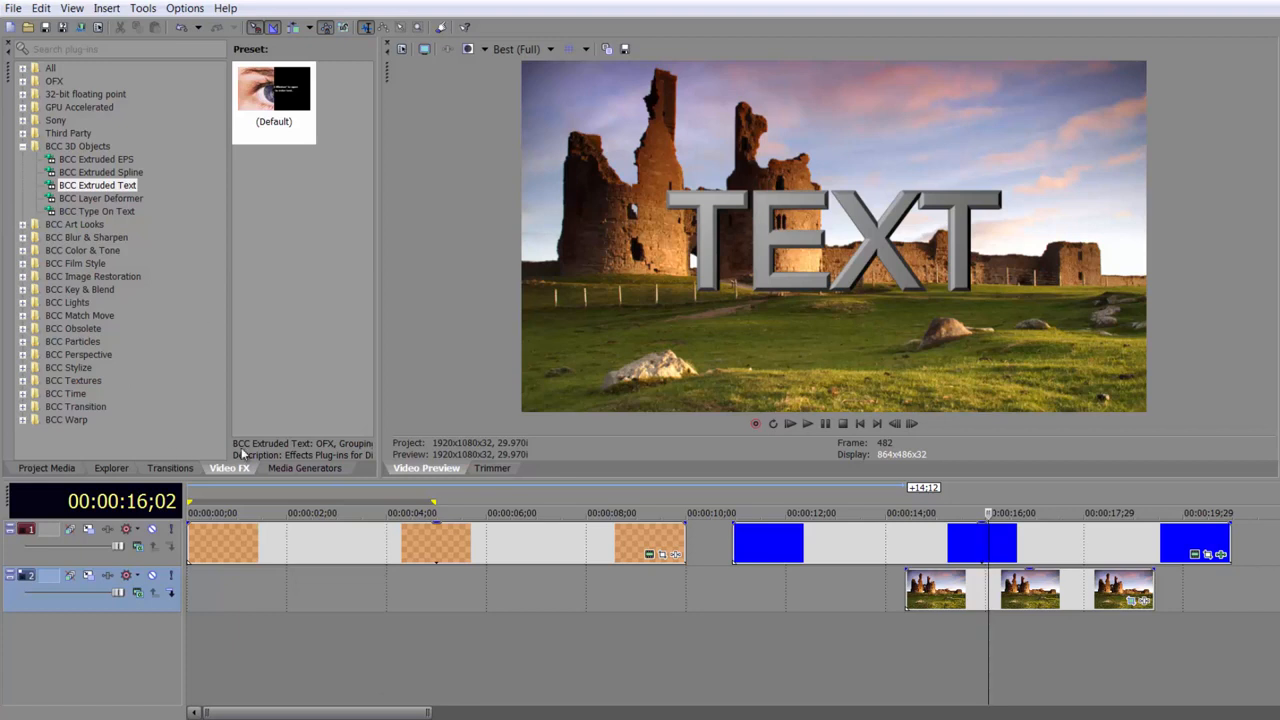
Return to the media generators and display the Noise Texture presets
{"action": "left_click", "coordinate": [321, 474]}
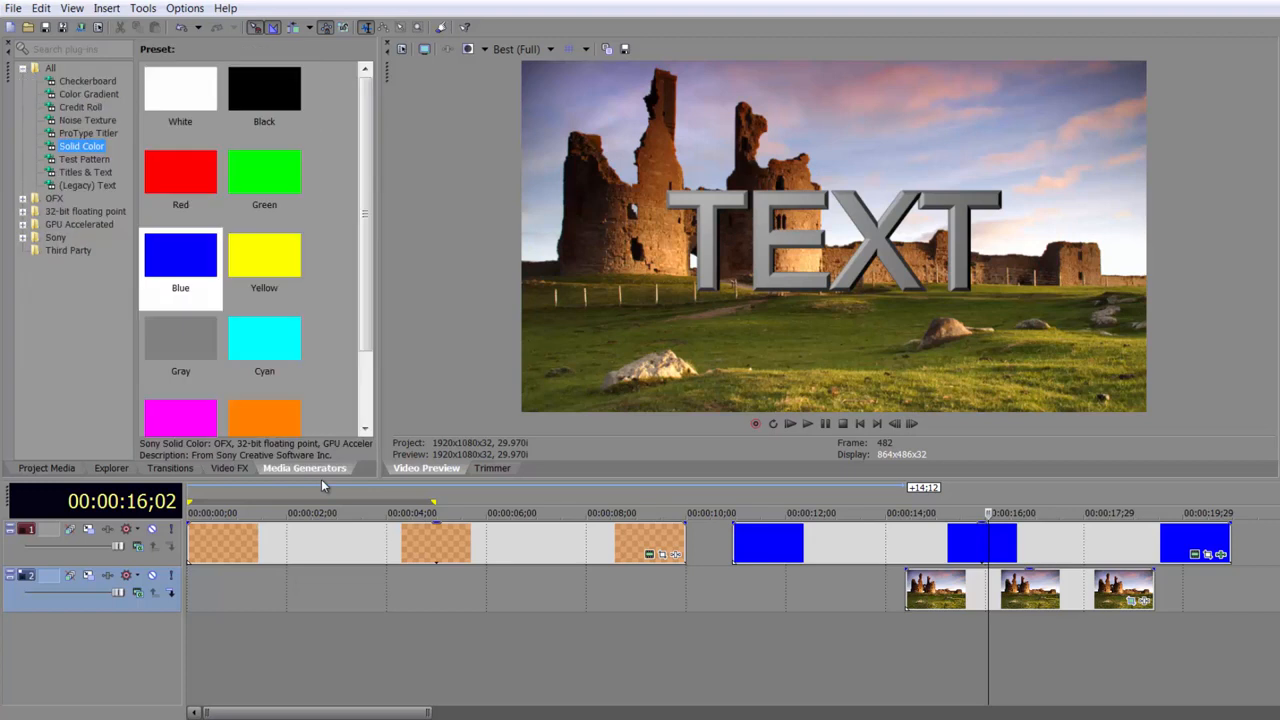
{"action": "left_click", "coordinate": [82, 120]}
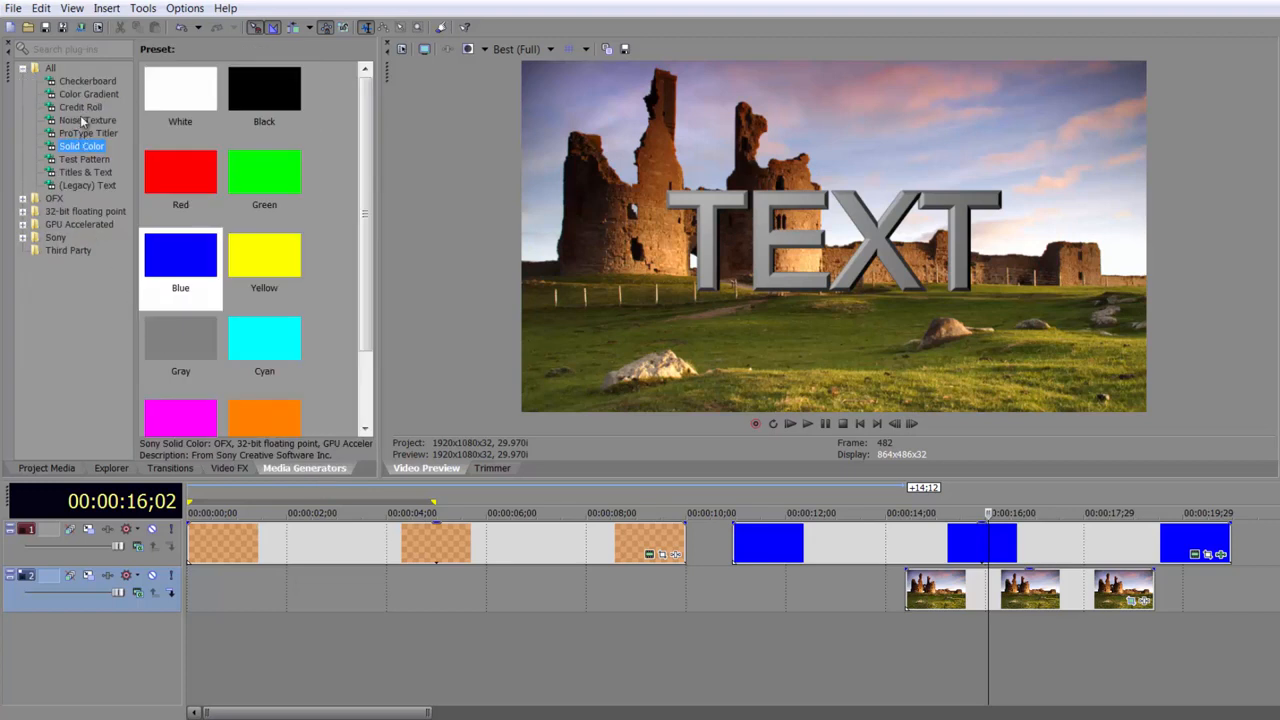